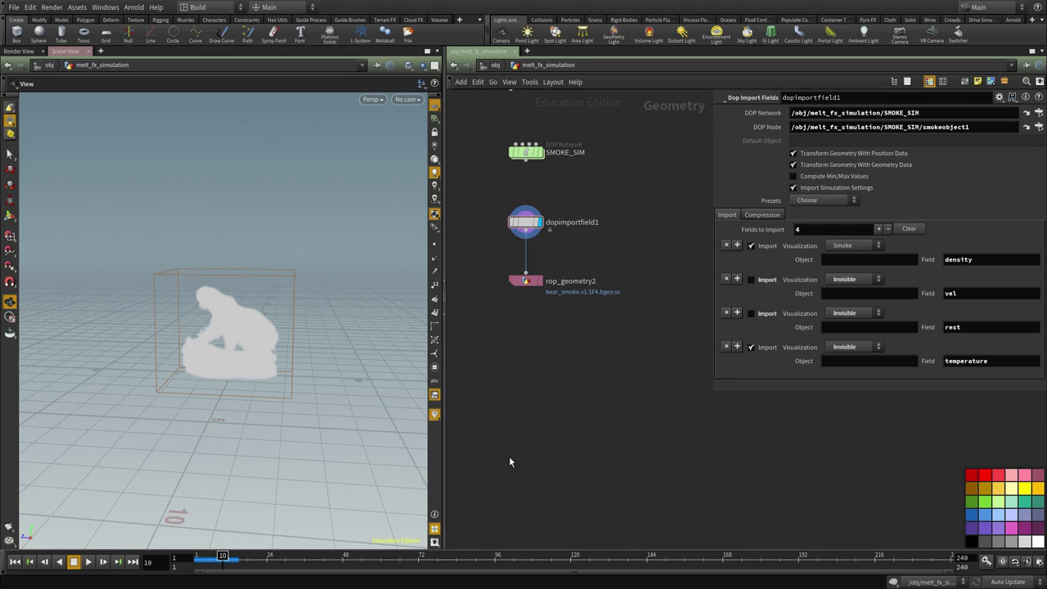
Step: Create a File node below rop_geometry2 in the melt_fx_simulation network
left_click_drag(234, 339, 236, 351)
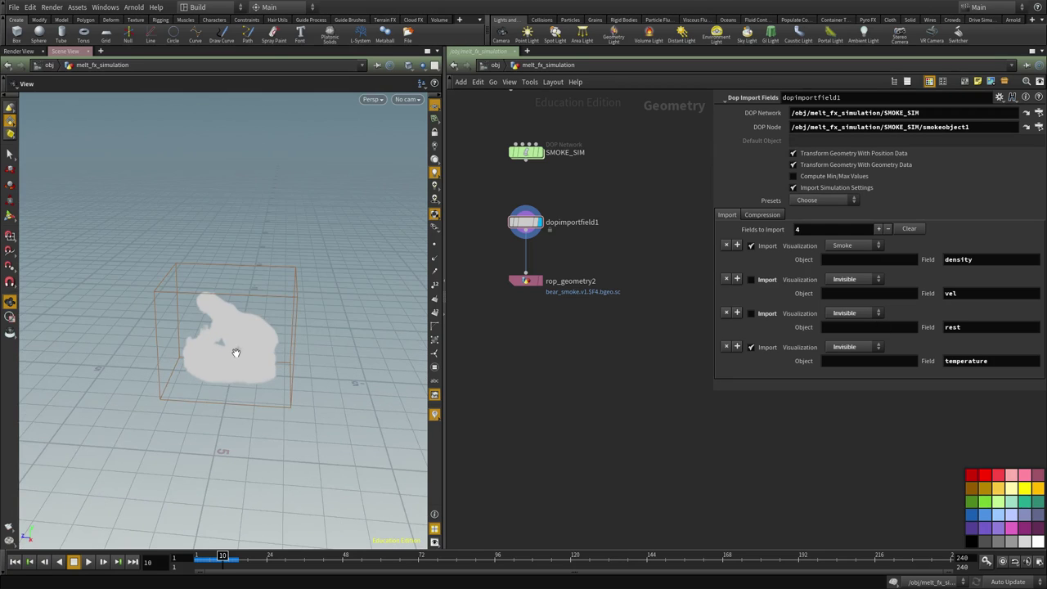
right_click_drag(236, 351, 354, 325)
left_click_drag(354, 325, 355, 316)
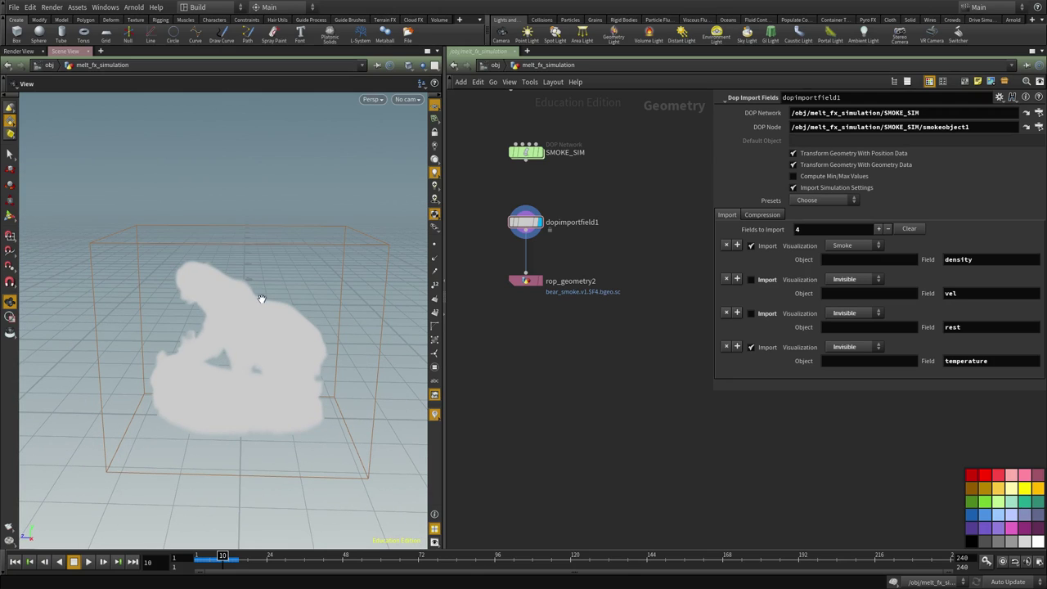
middle_click_drag(582, 344, 590, 378)
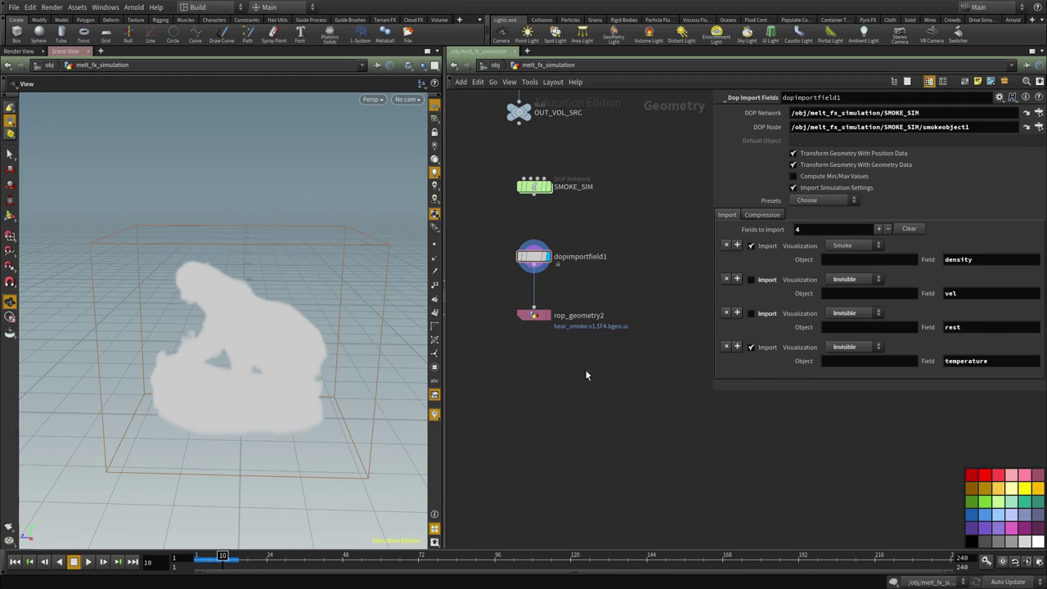
left_click_drag(590, 379, 508, 308)
middle_click_drag(571, 467, 565, 417)
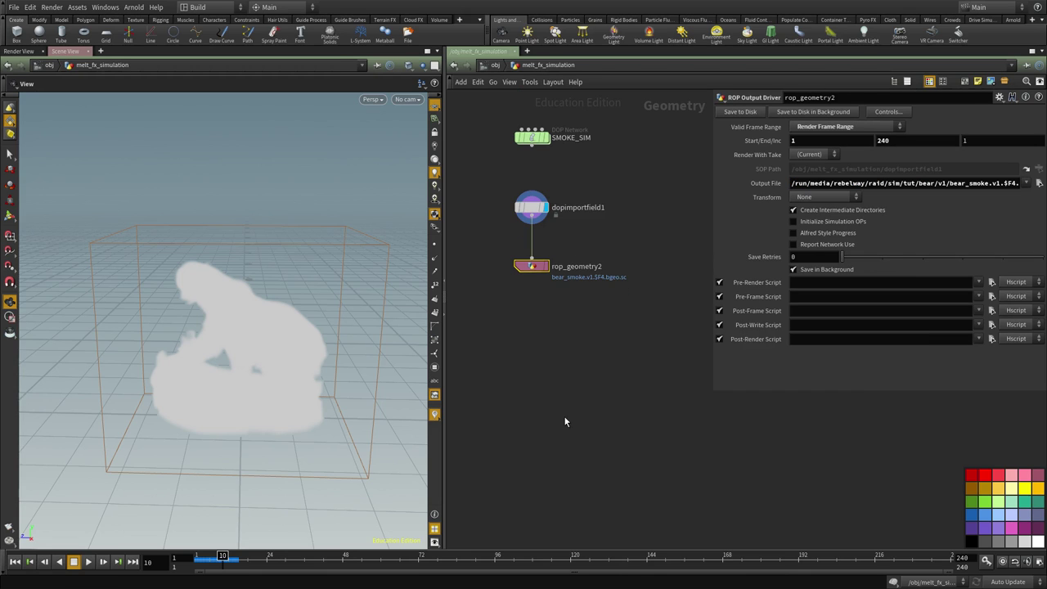
key("Tab")
type("fi")
key("Return")
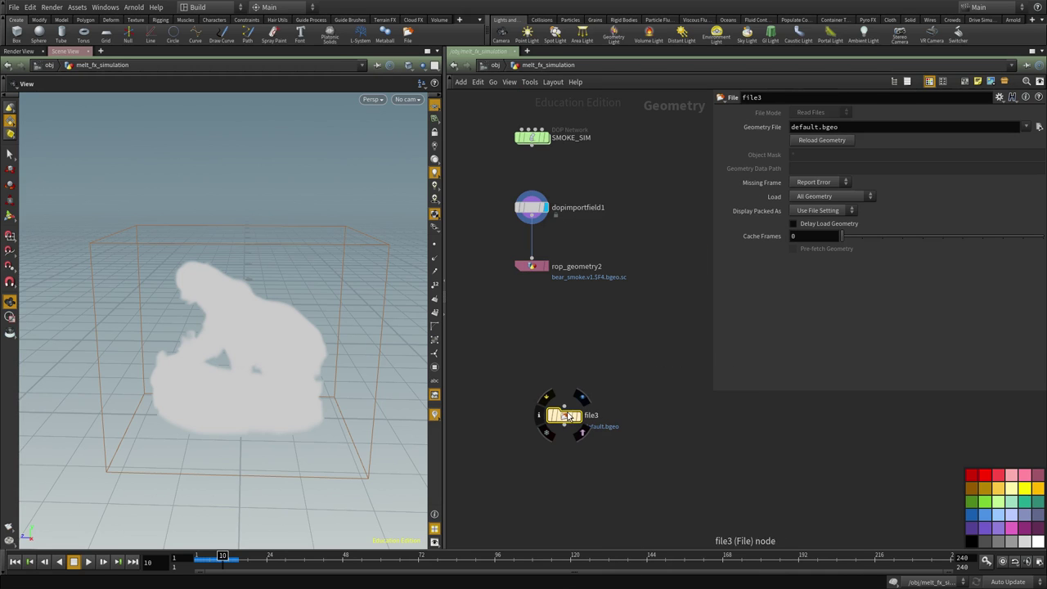
Step: Position the new File node below rop_geometry2 and set its geometry file to /run/media/rebelway/raid/sim/tut/bear/v1/bear_smoke.v1.$F4.bgeo.sc
left_click_drag(562, 416, 544, 398)
key("ctrl+a")
type("/run/media/rebelway/raid/sim/tut/bear/v1/bear_smoke.v1.$F4.bgeo.sc")
key("Return")
middle_click_drag(573, 406, 572, 348)
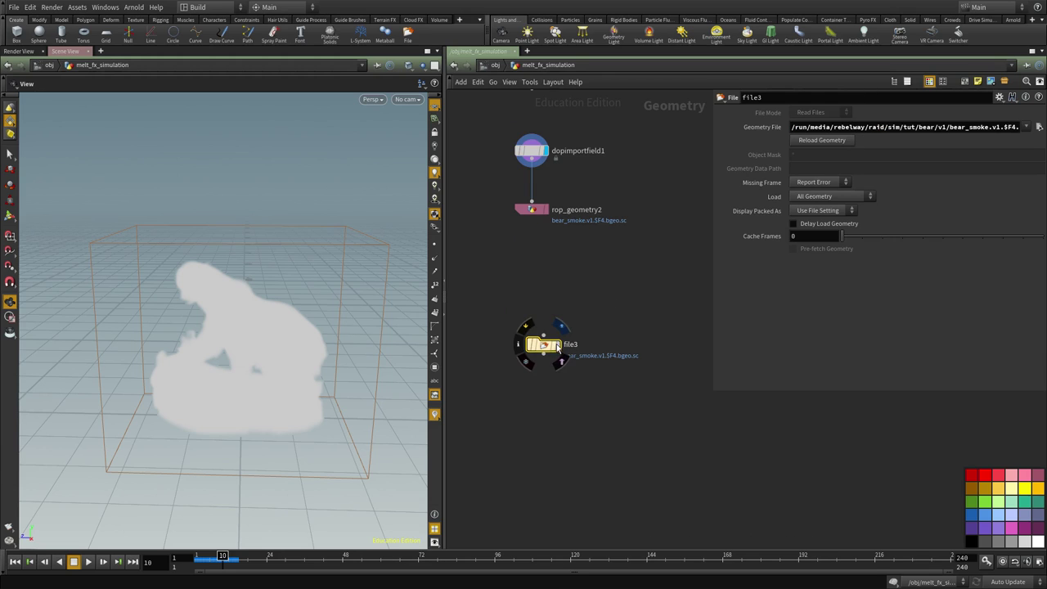
Step: Display the file3 node in the viewport and bypass the SMOKE_SIM network
left_click(558, 347)
middle_click_drag(627, 230, 639, 442)
left_click(526, 277)
middle_click_drag(623, 517, 598, 339)
left_click_drag(598, 348, 405, 478)
Step: Scrub the timeline to frames 85 and 112 and examine the cached smoke from several angles
left_click_drag(223, 556, 462, 566)
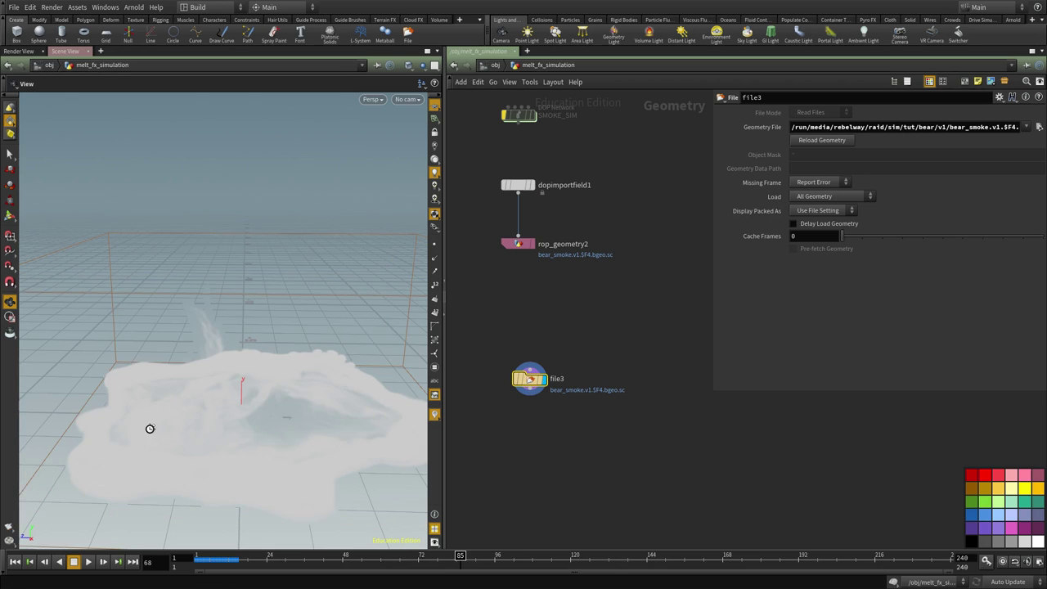
right_click(299, 434)
left_click(288, 373)
left_click_drag(270, 385, 251, 351)
right_click_drag(250, 351, 219, 366)
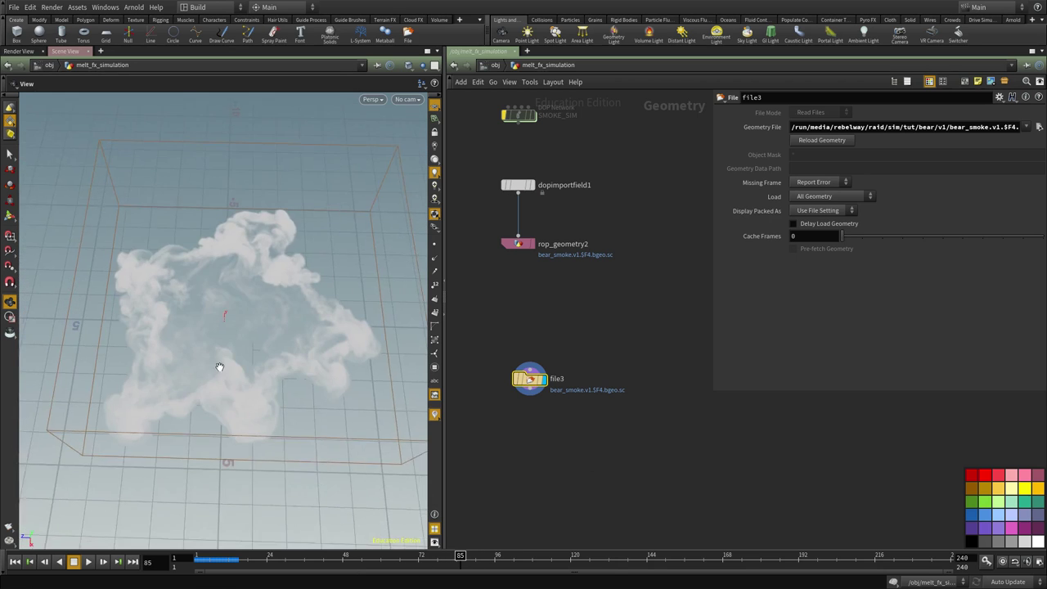
left_click_drag(220, 367, 232, 345)
middle_click_drag(532, 379, 586, 401)
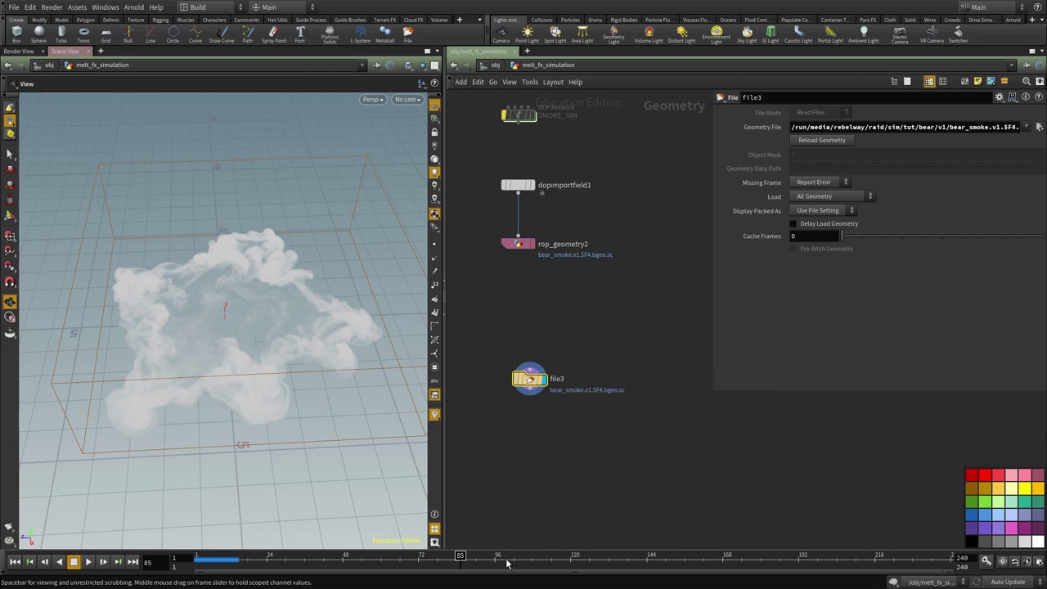
left_click_drag(557, 558, 545, 558)
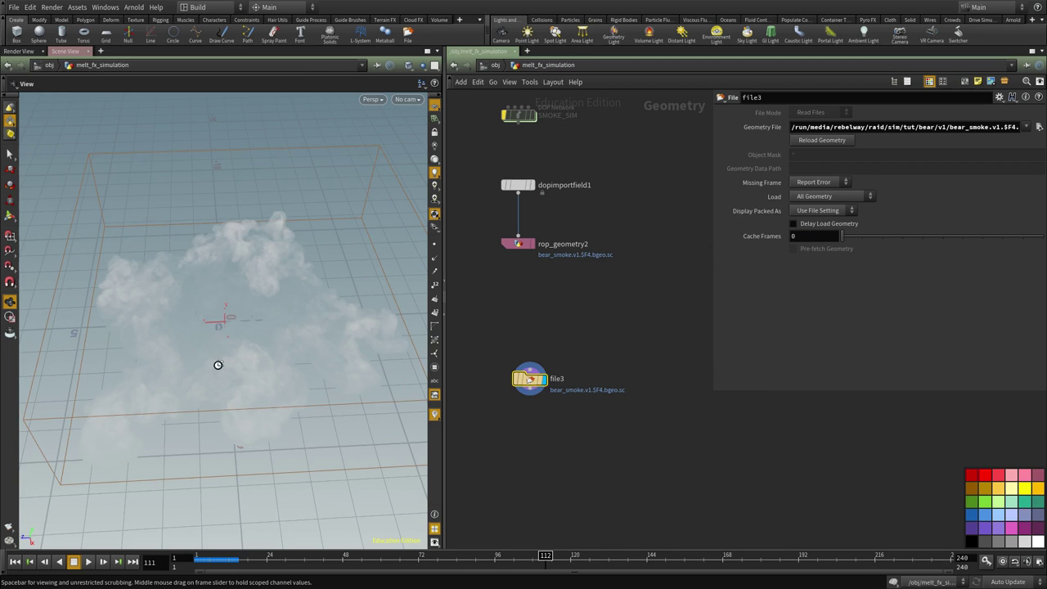
right_click_drag(217, 365, 320, 367)
left_click_drag(320, 368, 308, 322)
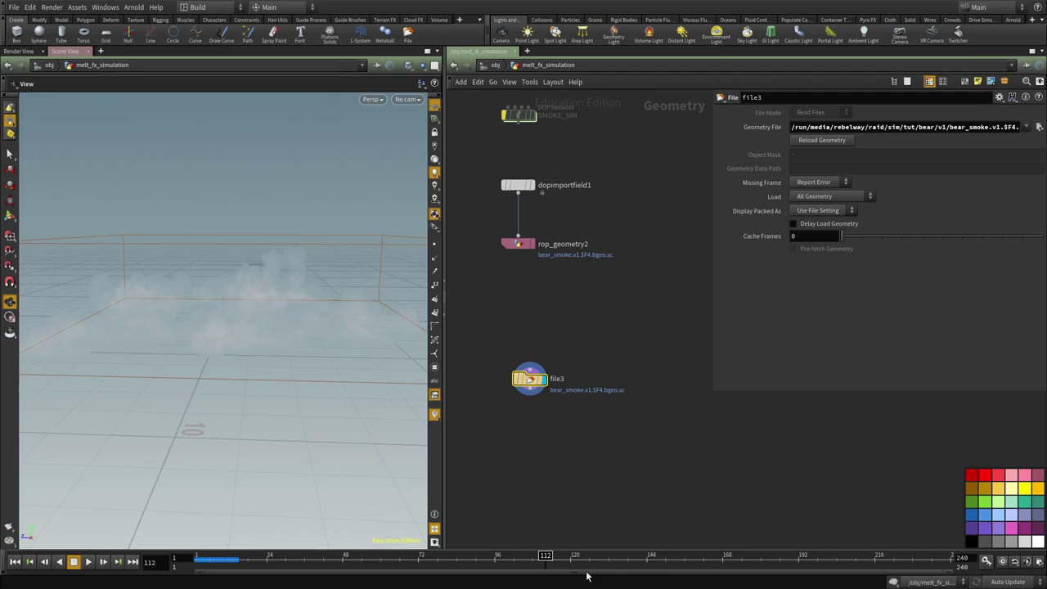
Step: Open the node information of file3 to check its volumes, voxel counts and memory use
middle_click_drag(569, 299, 581, 327)
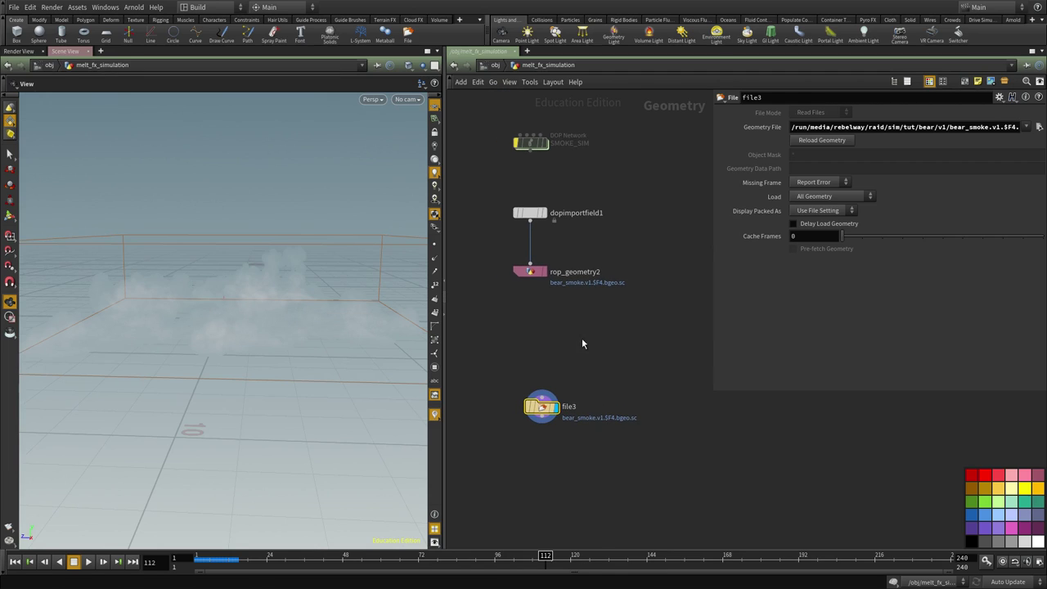
middle_click_drag(566, 451, 570, 431)
scroll(572, 401, "up", 2)
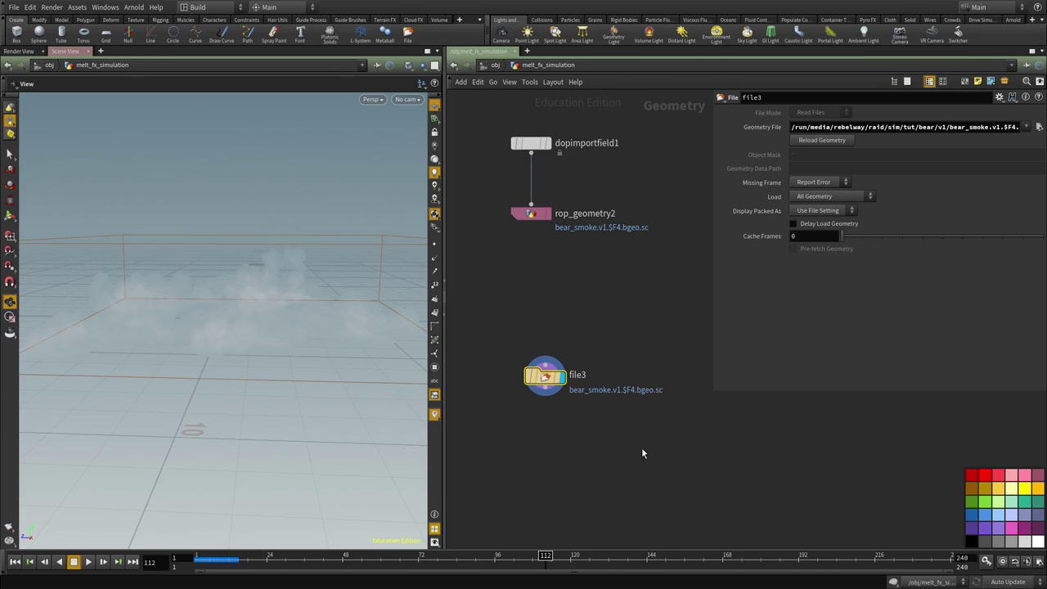
left_click_drag(618, 455, 516, 348)
middle_click_drag(558, 453, 552, 425)
middle_click(536, 350)
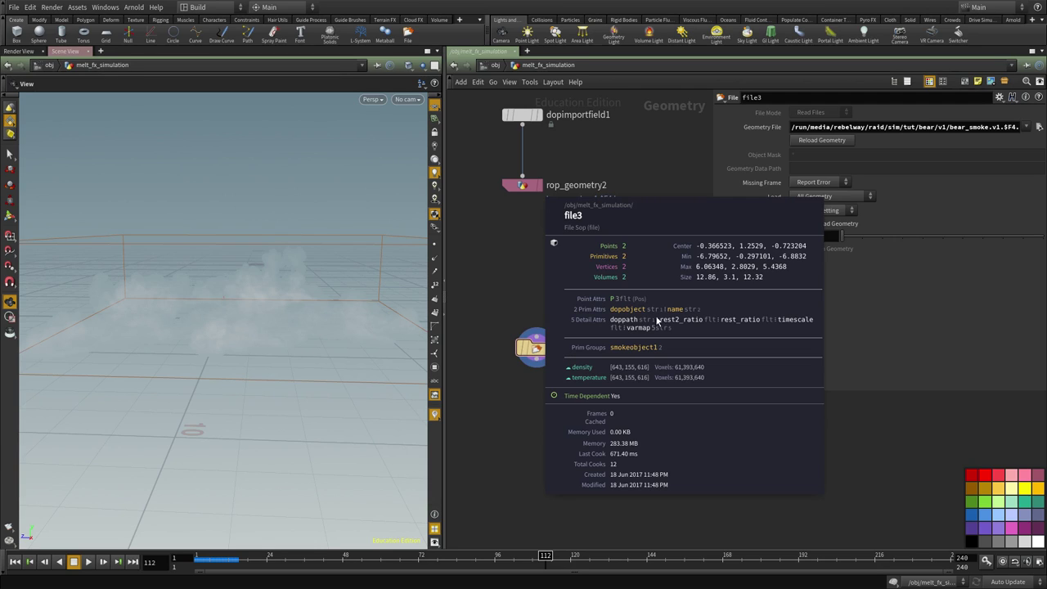
left_click(596, 280)
Step: Add a Convert VDB node below file3
key("Tab")
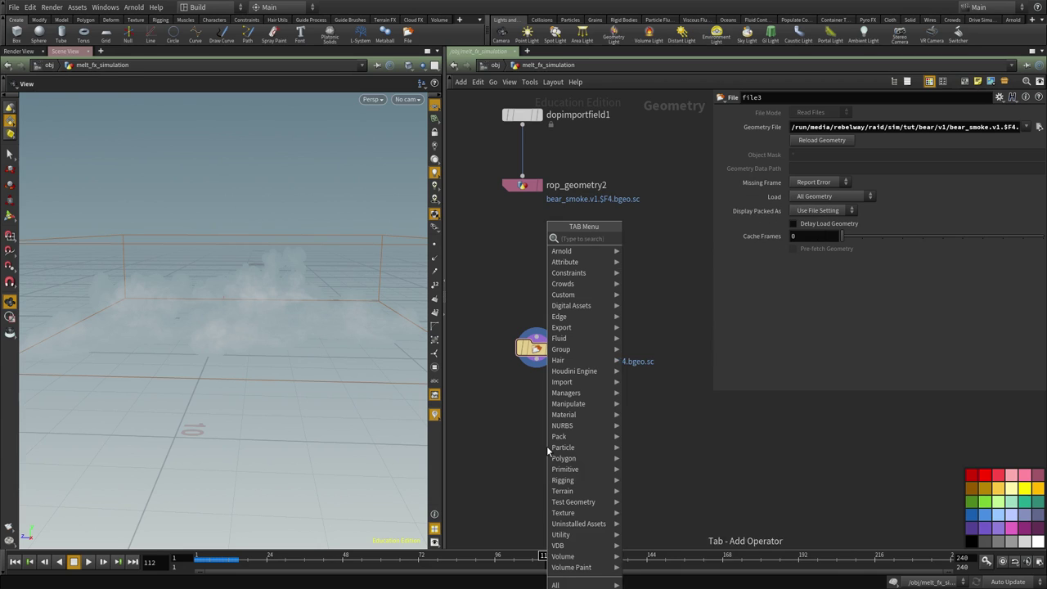
type("convert")
key("Down")
key("Down")
key("Down")
key("Down")
key("Down")
key("Return")
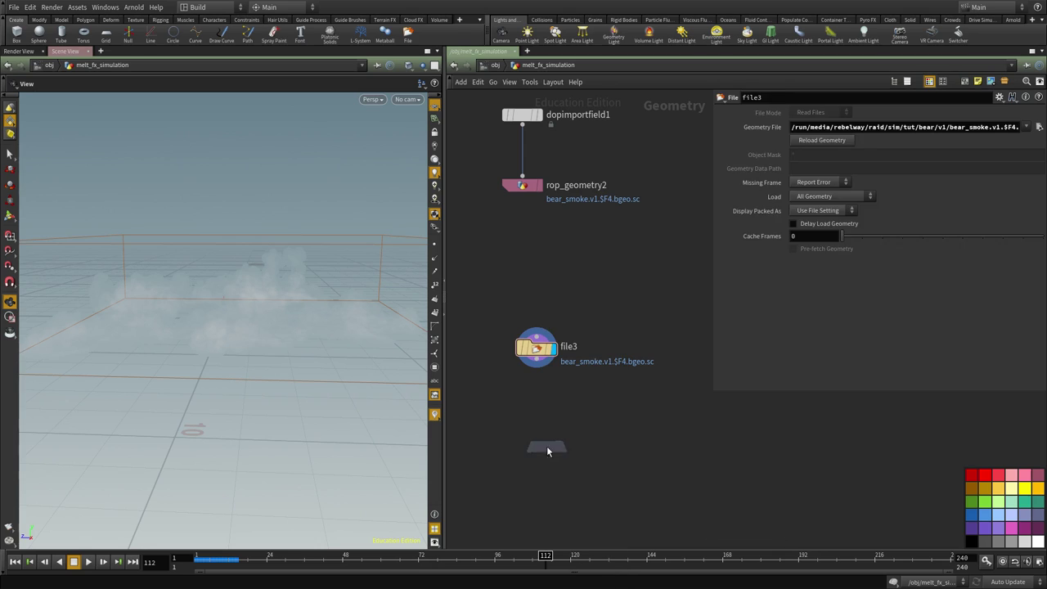
left_click(547, 446)
Step: Set the Convert VDB node to convert to VDB, and display it with file3 as its first input
left_click(808, 127)
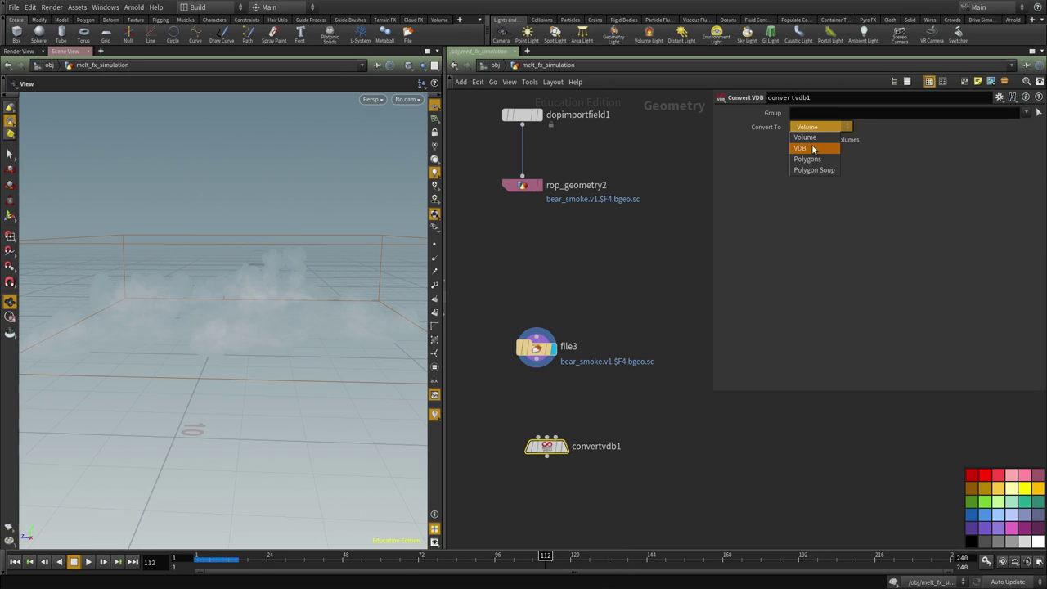
left_click(802, 149)
left_click(537, 368)
left_click_drag(546, 448, 545, 438)
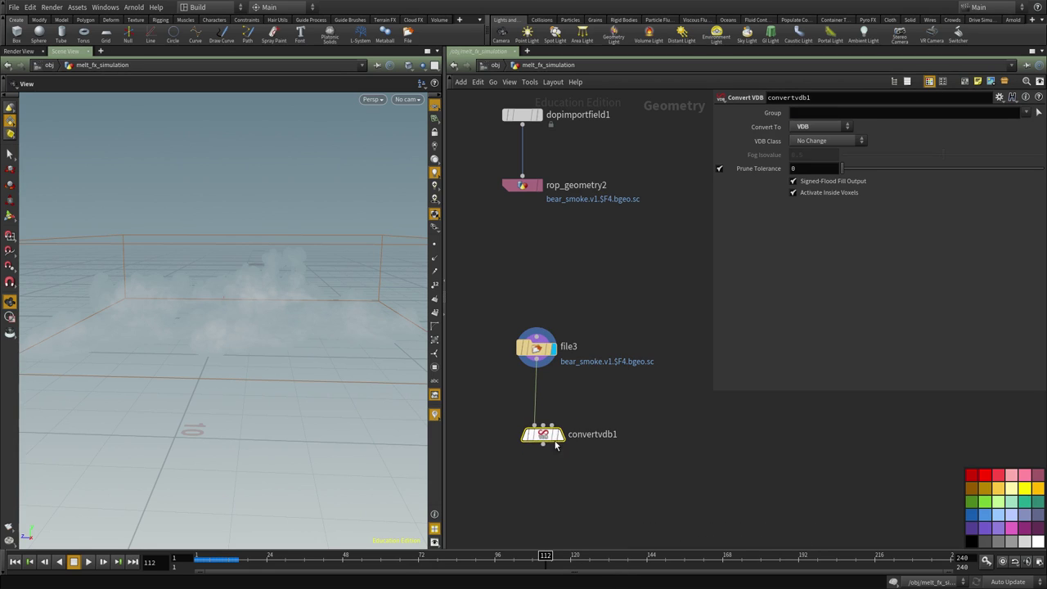
middle_click(547, 440)
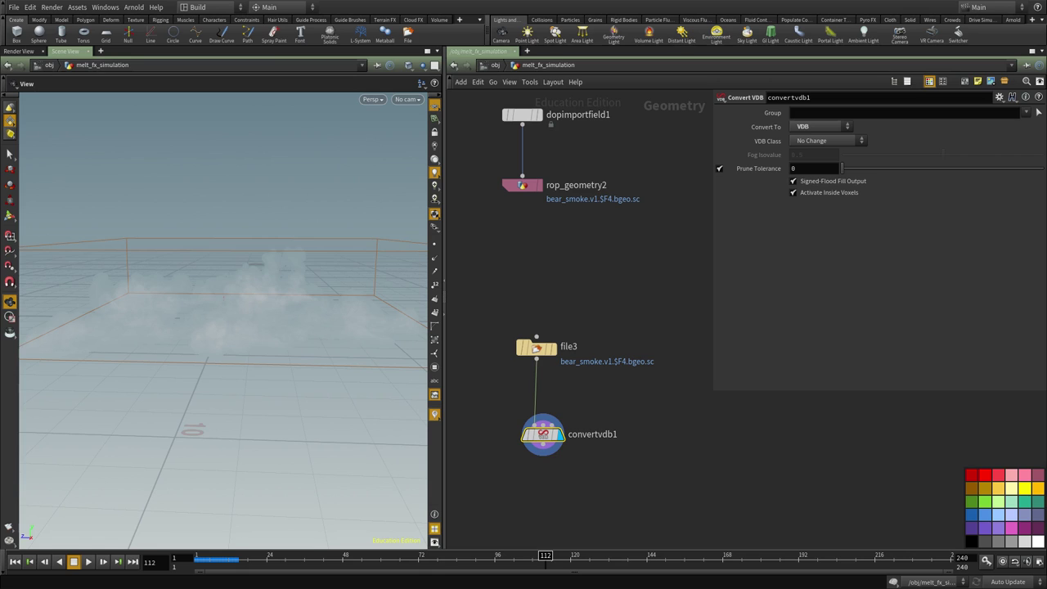
middle_click_drag(740, 477, 734, 356)
key("Tab")
type("file")
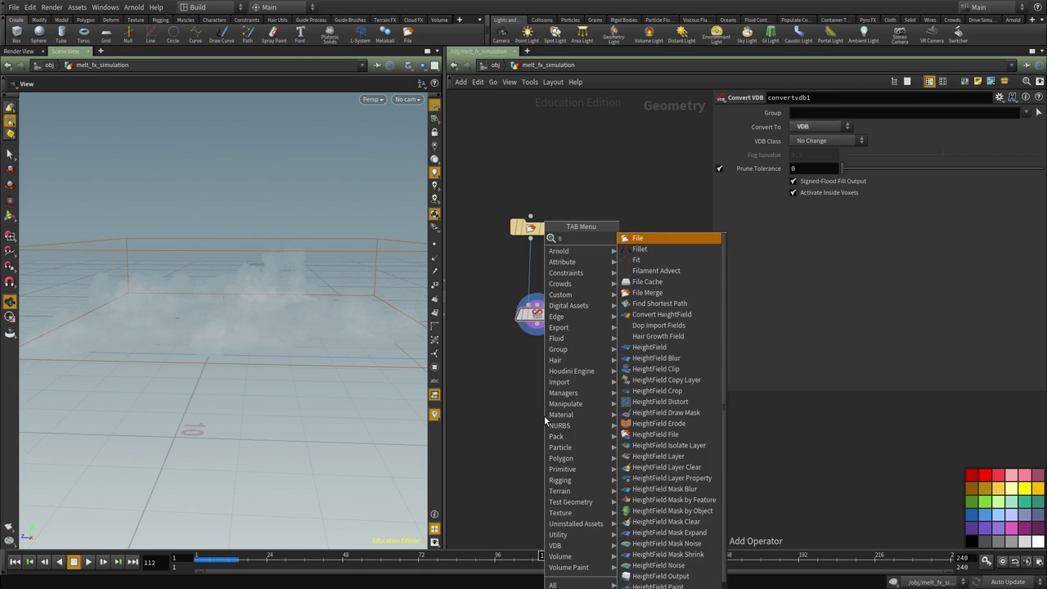
key("Return")
left_click(544, 415)
key("Delete")
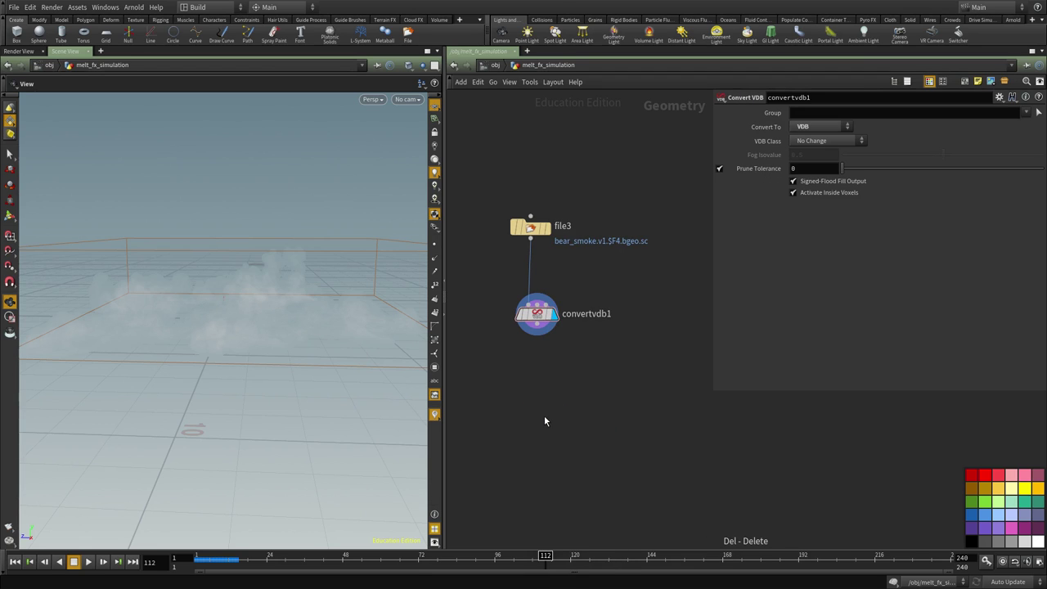
Step: Add a ROP Output Driver node below convertvdb1
key("Tab")
type("rop")
key("Down")
key("Down")
key("Return")
left_click(544, 416)
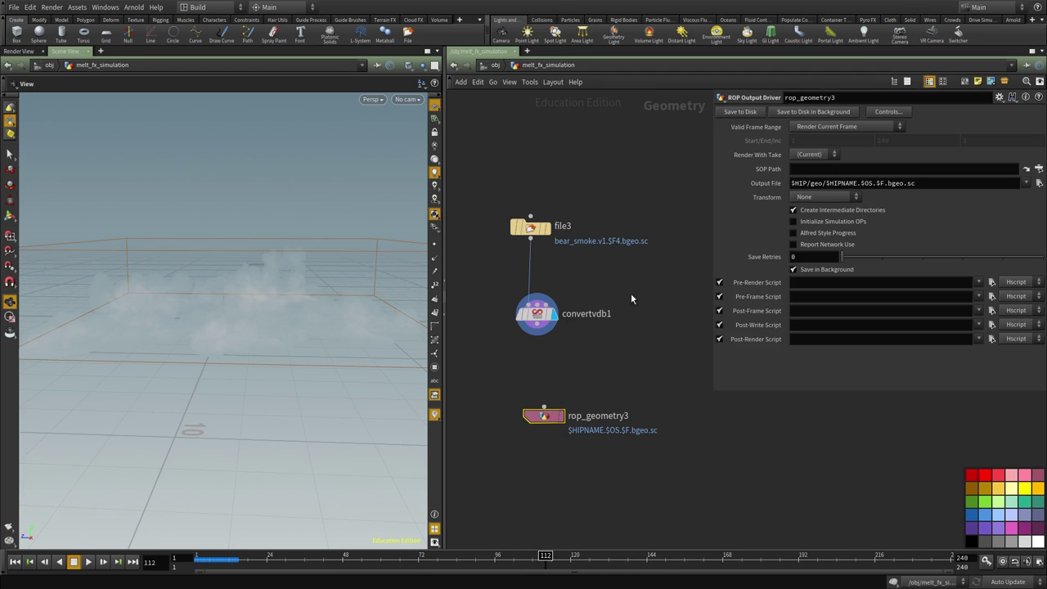
Step: Set the driver's output file to /run/media/rebelway/raid/sim/tut/bear/v1/bear_smoke.v1.$F4.vdb and connect convertvdb1 to its input
triple_click(908, 184)
type("/run/media/rebelway/raid/sim/tut/bear/v1/bear_smoke.v1.$F4.vdb")
key("Return")
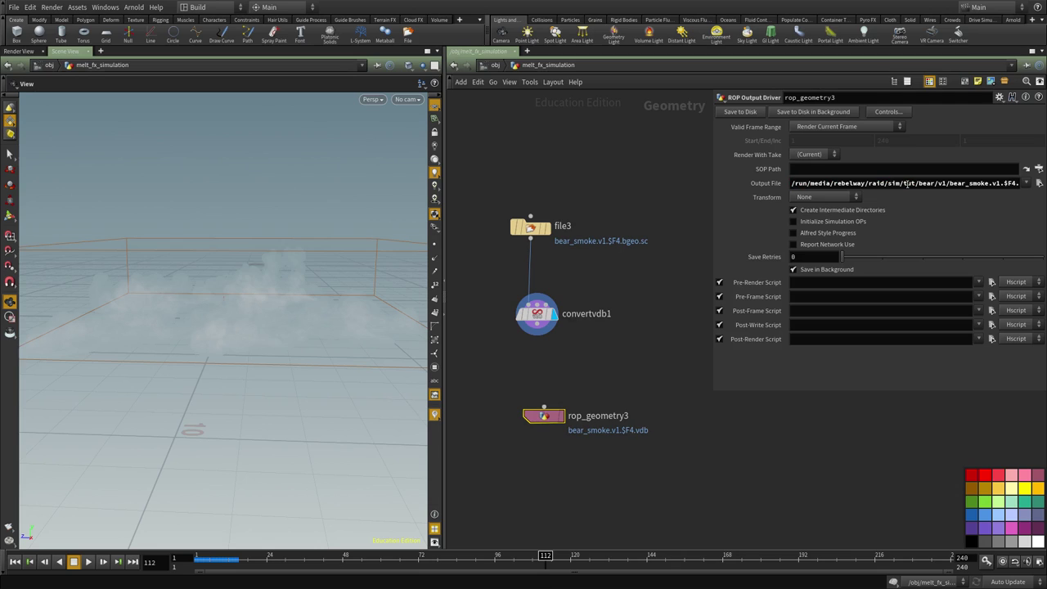
left_click_drag(536, 335, 547, 409)
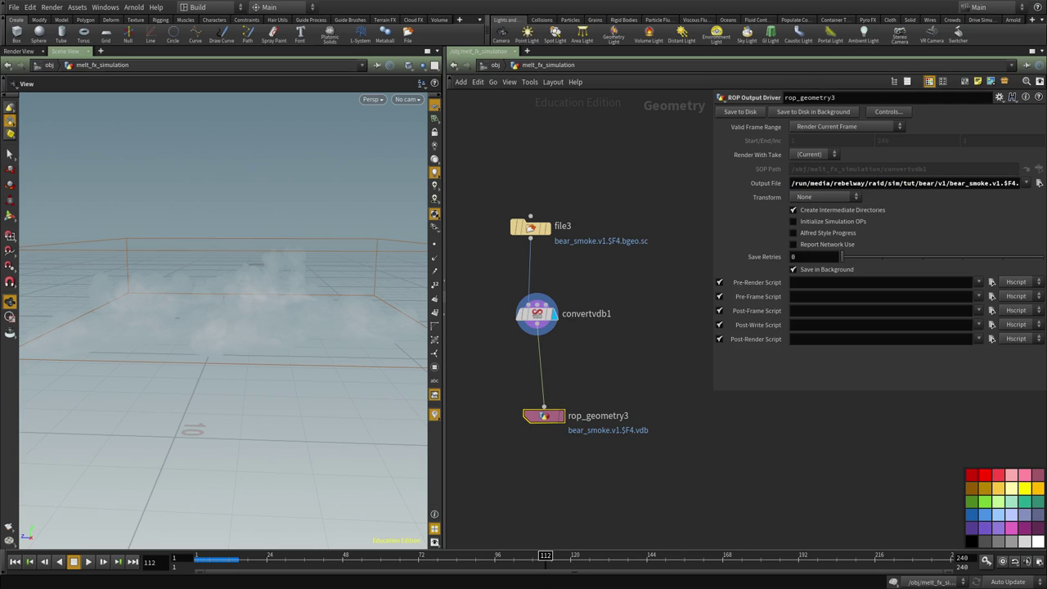
Step: Copy the full VDB output file path of rop_geometry3
triple_click(953, 182)
key("ctrl+c")
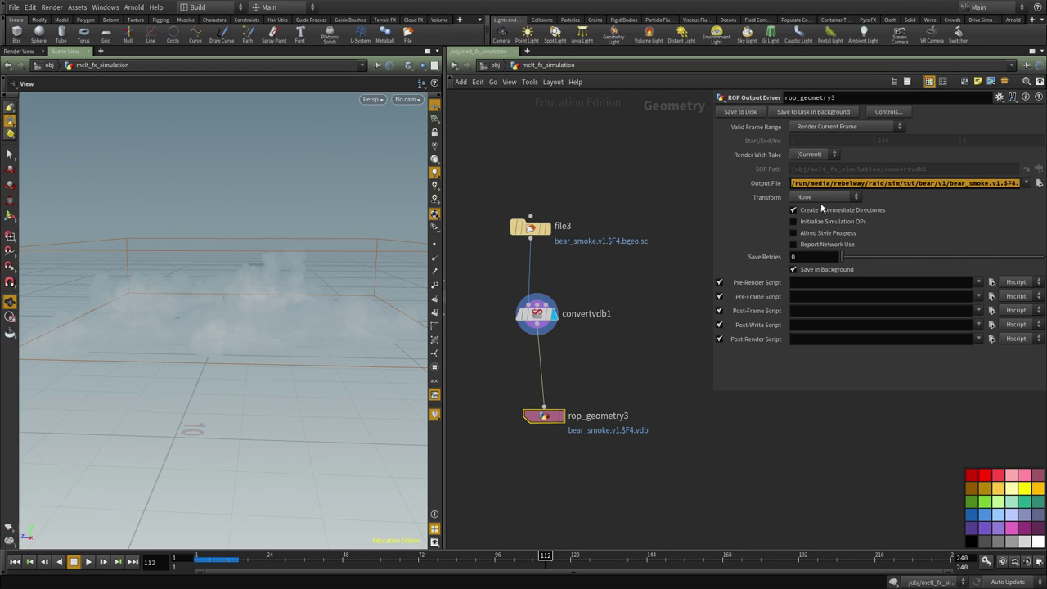
left_click_drag(993, 183, 1021, 183)
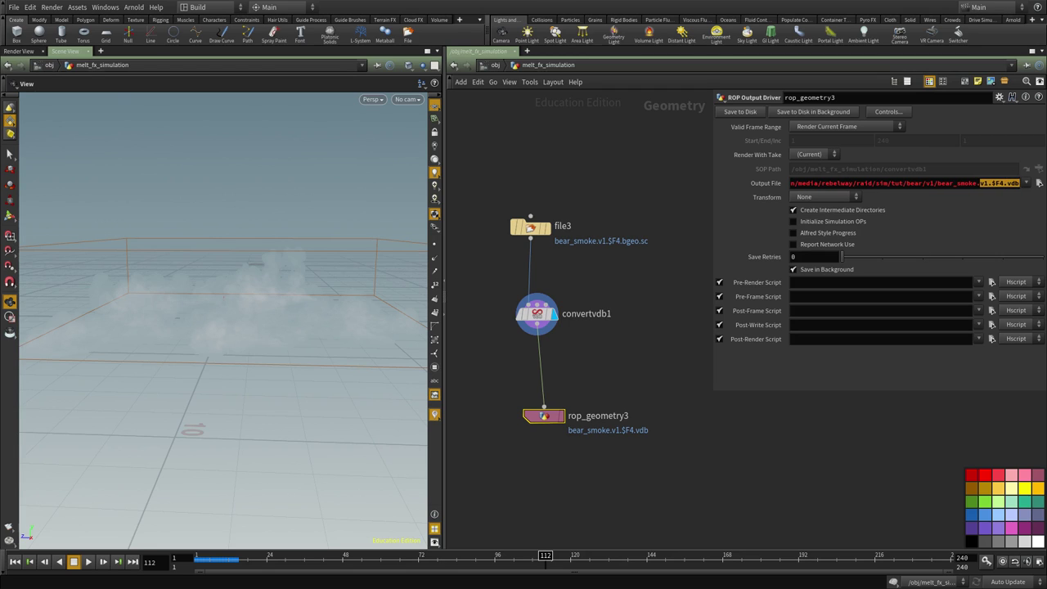
Step: Go up to the object level and save the scene
left_click(492, 65)
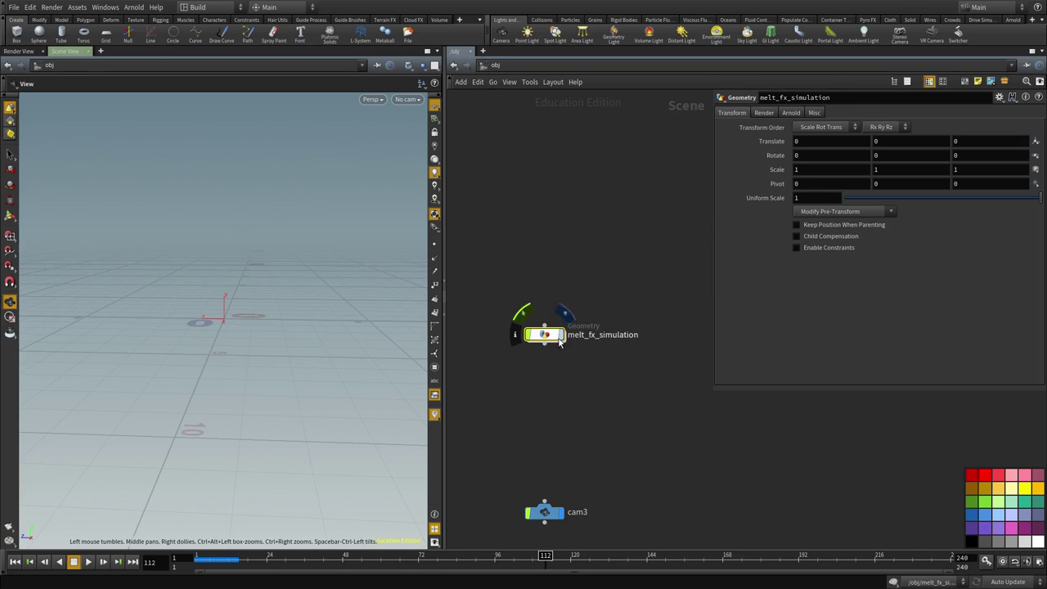
scroll(583, 400, "up", 2)
key("ctrl+s")
middle_click_drag(590, 354, 610, 360)
Step: Add an Arnold Volume object to the scene between melt_fx_simulation and cam3
left_click(531, 466)
scroll(584, 425, "down", 1)
key("Tab")
type("arno")
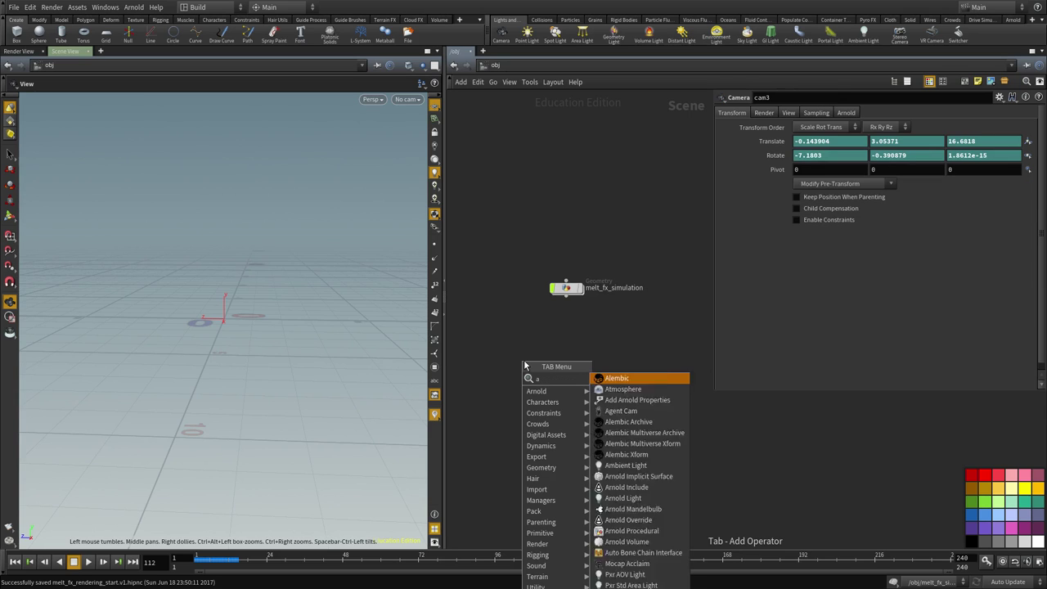
key("Down")
key("Down")
key("Down")
key("Down")
key("Down")
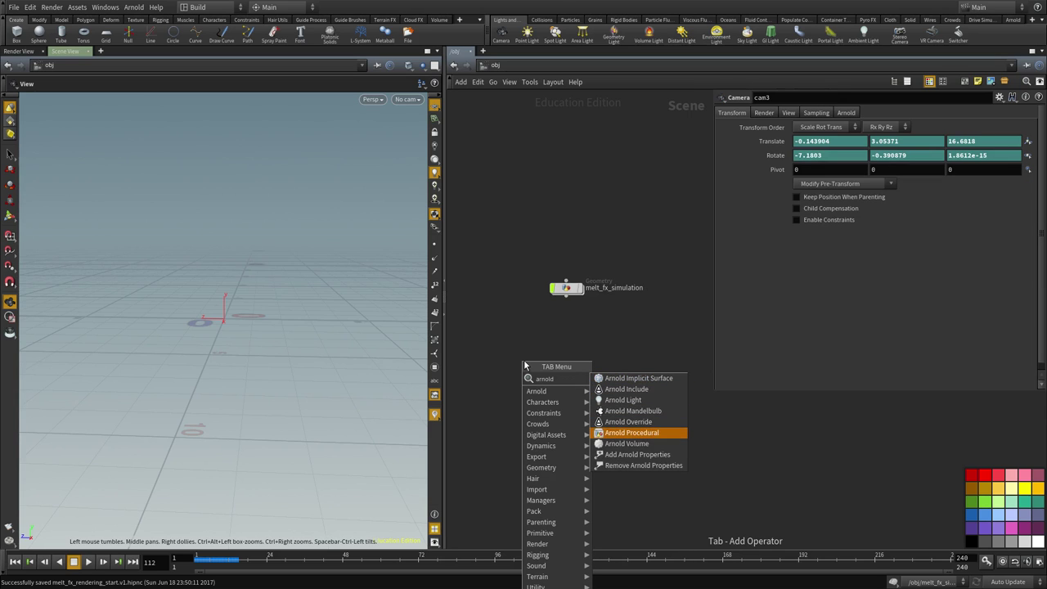
key("Down")
key("Up")
key("Up")
key("Up")
key("Up")
key("Up")
key("Down")
key("Down")
key("Down")
key("Down")
key("Down")
key("Return")
left_click(523, 360)
Step: Move the Arnold Volume node beside the other objects and rename it melt_fx_volume
middle_click_drag(533, 369, 556, 467)
left_click_drag(554, 466, 497, 460)
double_click(528, 455)
type("melt_fx_volu")
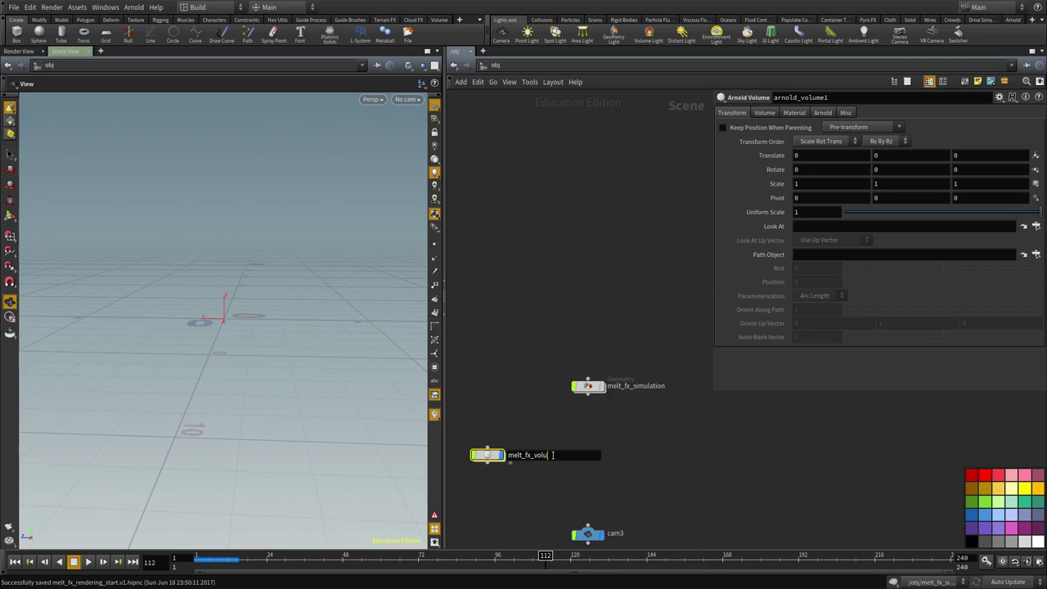
type("me")
key("Return")
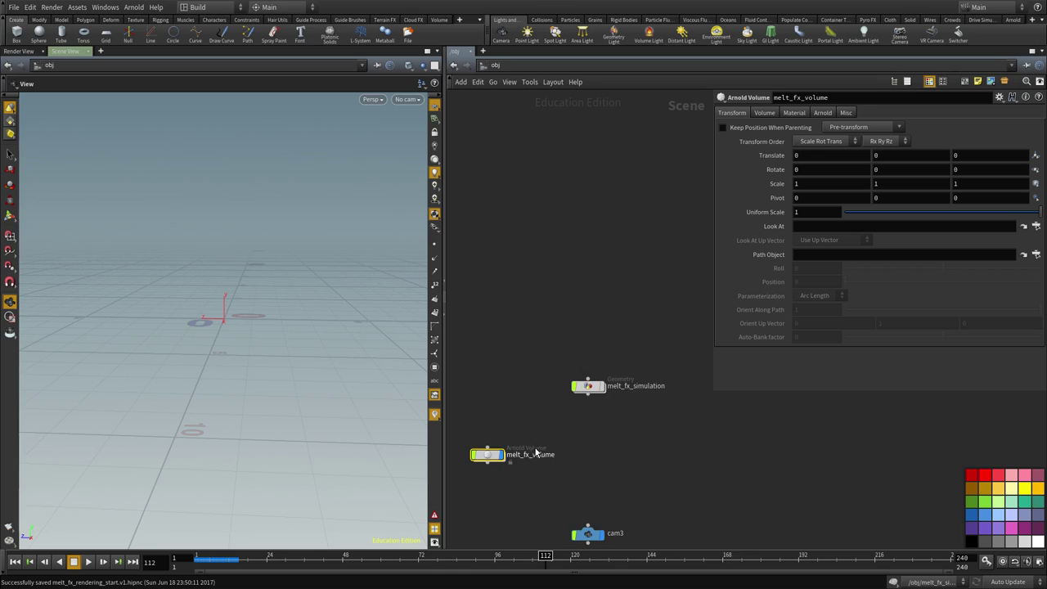
Step: Set the OpenVDB filename of melt_fx_volume to the copied bear_smoke.v1.$F4.vdb path
middle_click_drag(524, 422, 557, 365)
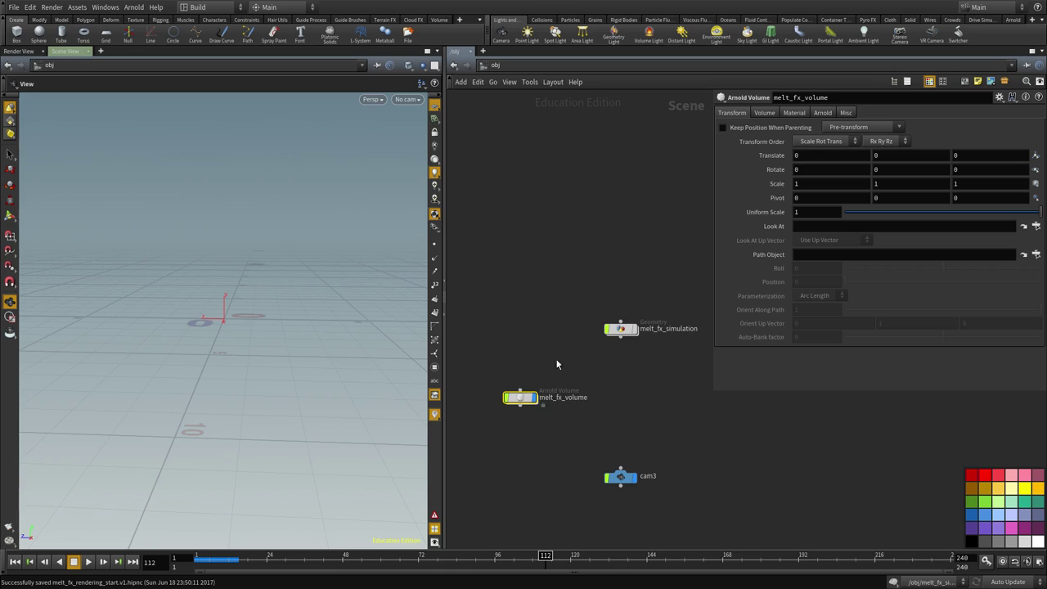
left_click(765, 112)
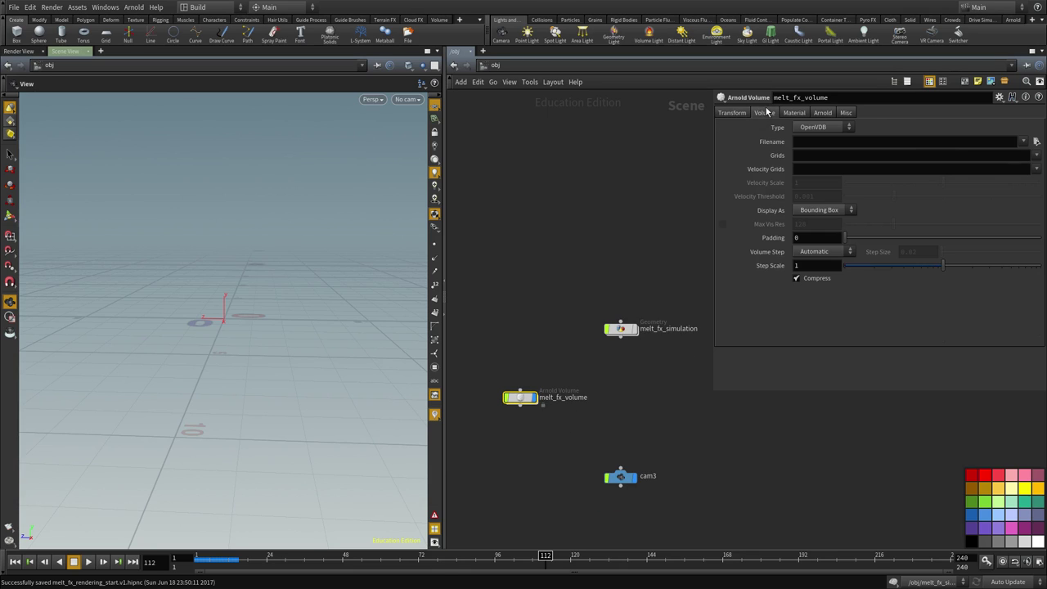
left_click(868, 142)
key("ctrl+v")
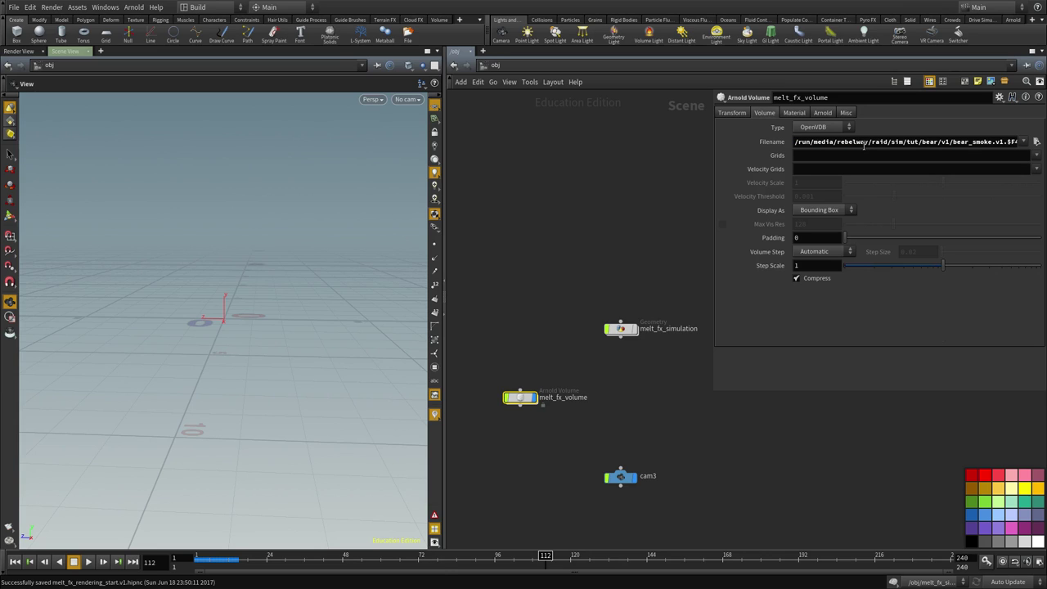
Step: Move the timeline to frame 3 and check the volume object in the viewport
left_click(200, 558)
left_click_drag(475, 320, 533, 467)
right_click_drag(334, 331, 287, 343)
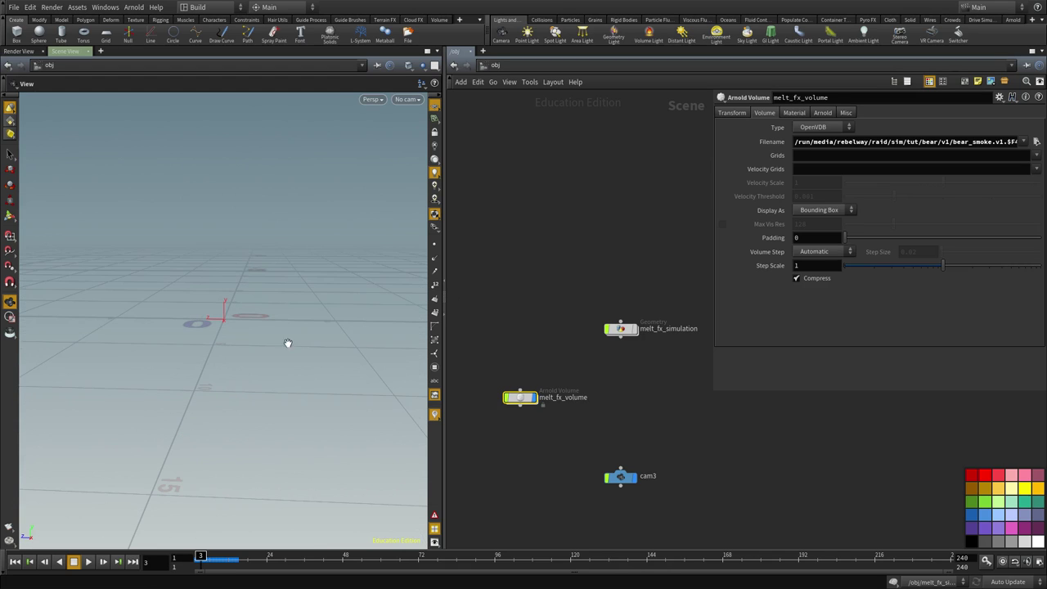
Step: Display melt_fx_volume as Volume instead of a bounding box and frame the object in the viewport
left_click(825, 211)
left_click(815, 233)
right_click_drag(213, 326, 221, 346)
left_click_drag(222, 346, 303, 334)
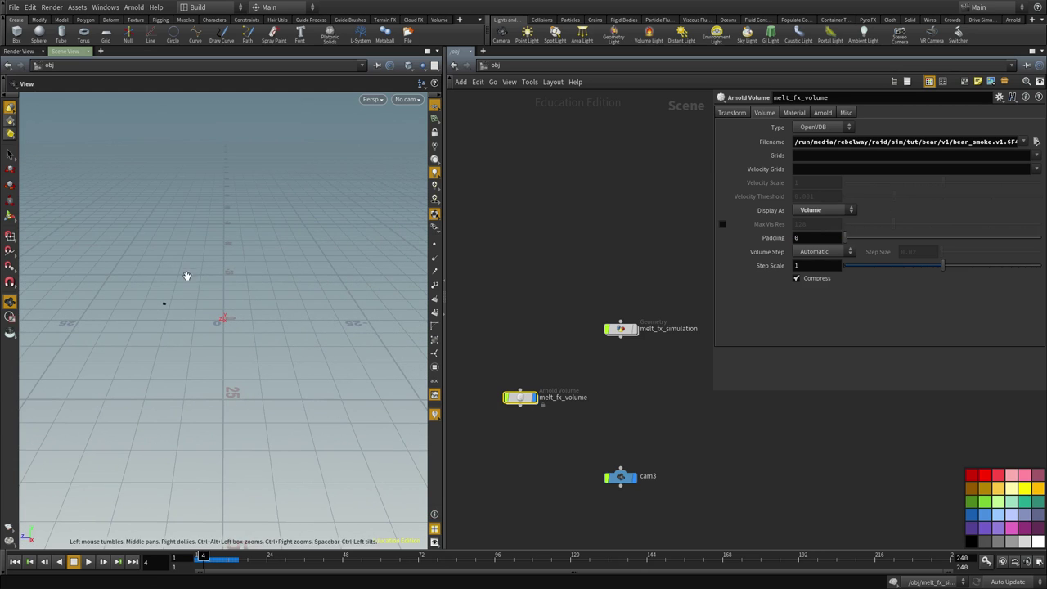
key("f")
Step: Reselect the bear_smoke.v1 VDB sequence as a single entry for the volume's filename and move the timeline to frame 7
left_click(1036, 141)
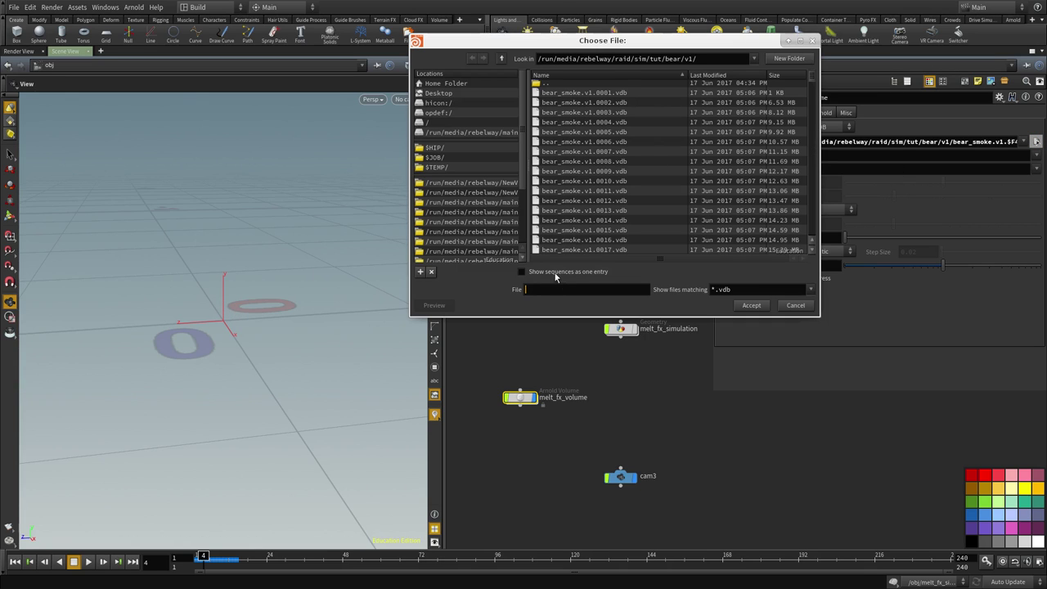
left_click(555, 275)
left_click(606, 94)
left_click(751, 305)
right_click_drag(160, 333, 253, 444)
key("w")
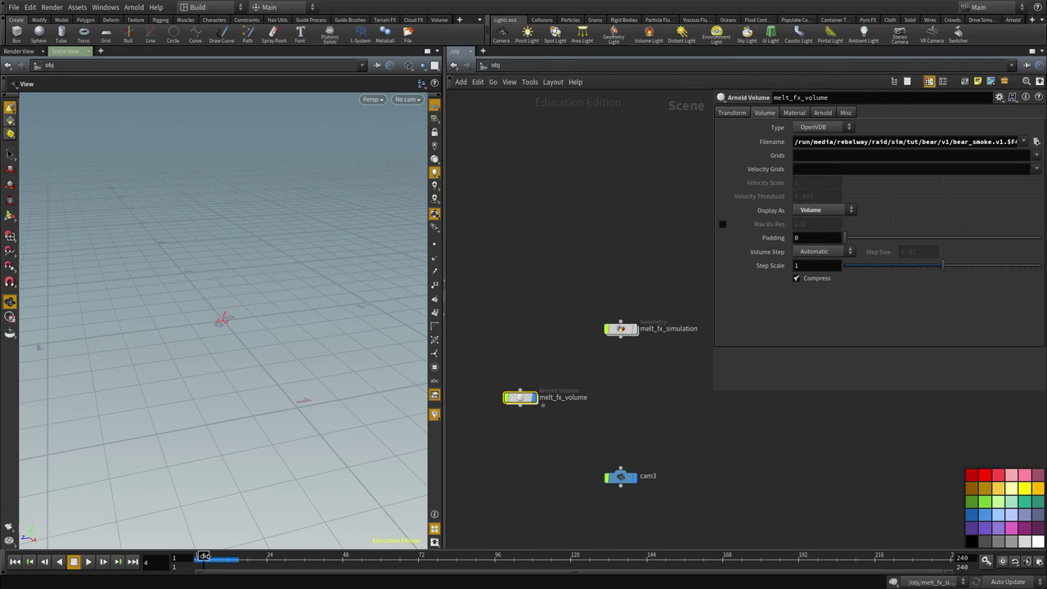
left_click_drag(204, 557, 213, 556)
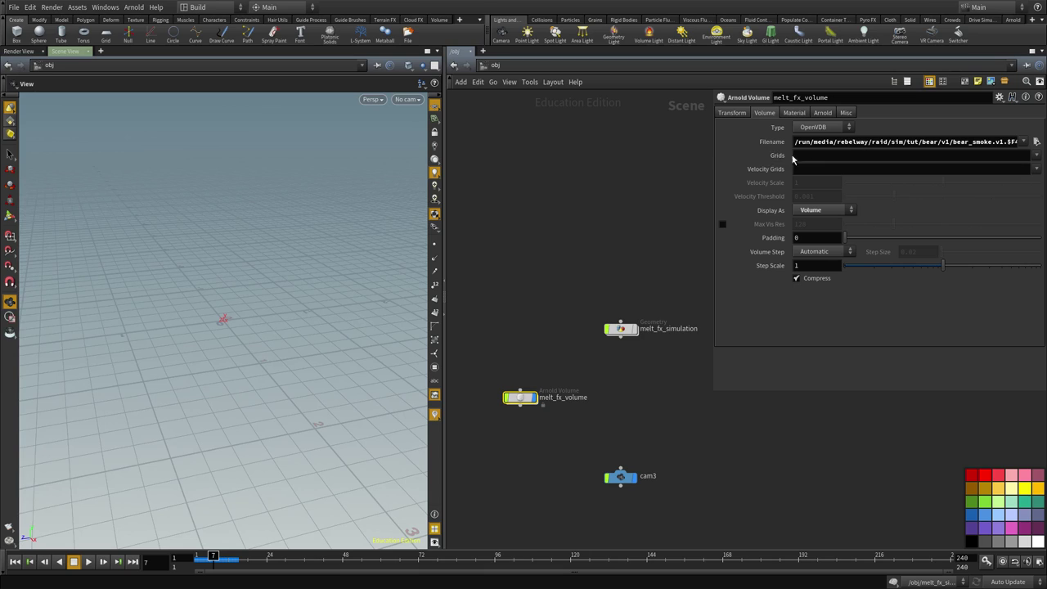
left_click(1040, 155)
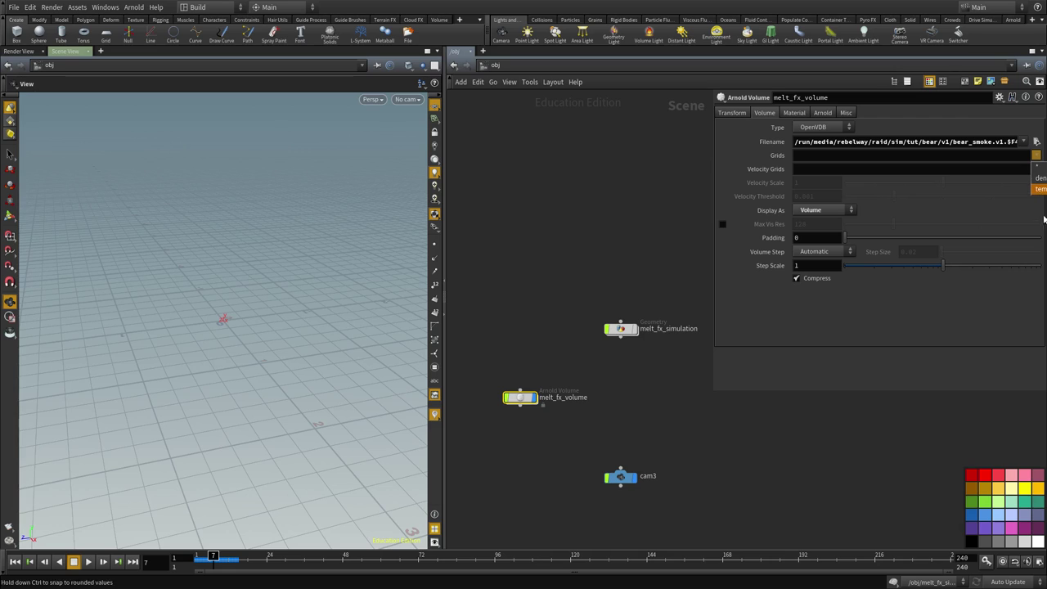
left_click(910, 174)
right_click(511, 397)
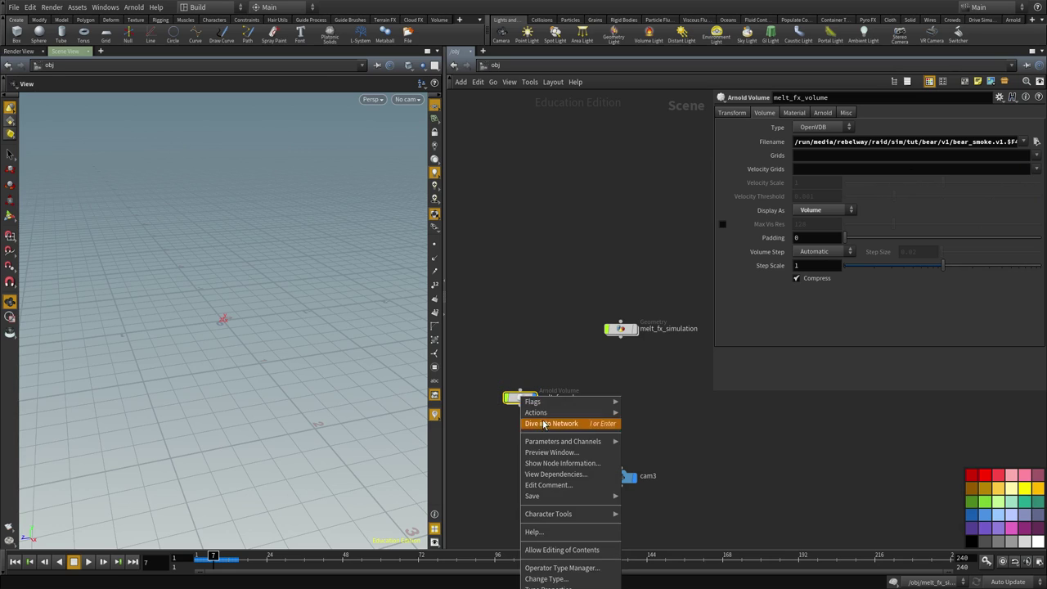
left_click(565, 453)
left_click(637, 369)
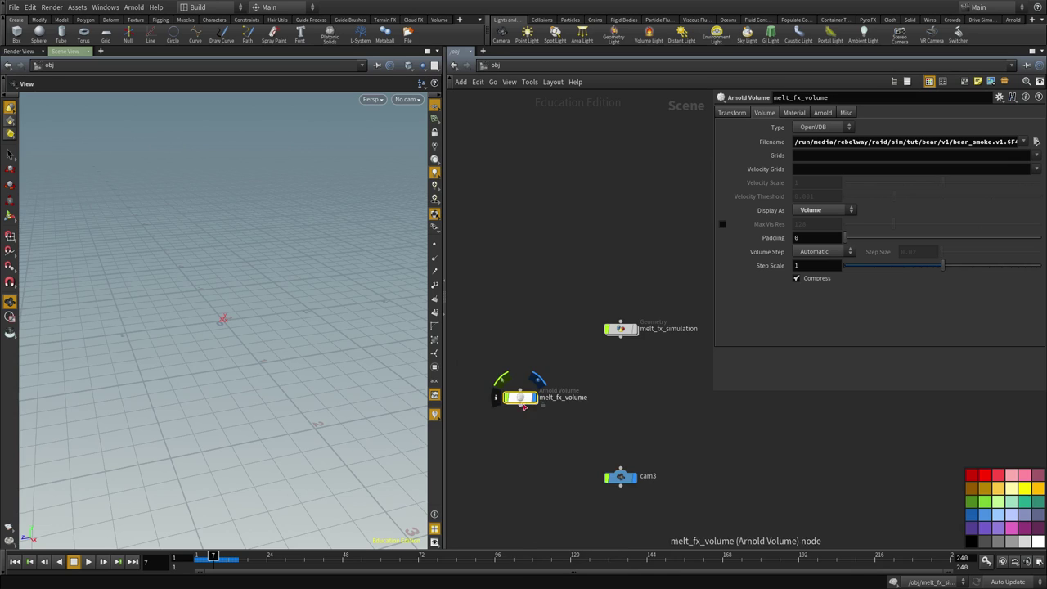
Step: Show the parameters of melt_fx_volume in a floating window and move it over the viewport
right_click(511, 396)
mouse_move(572, 443)
left_click(643, 445)
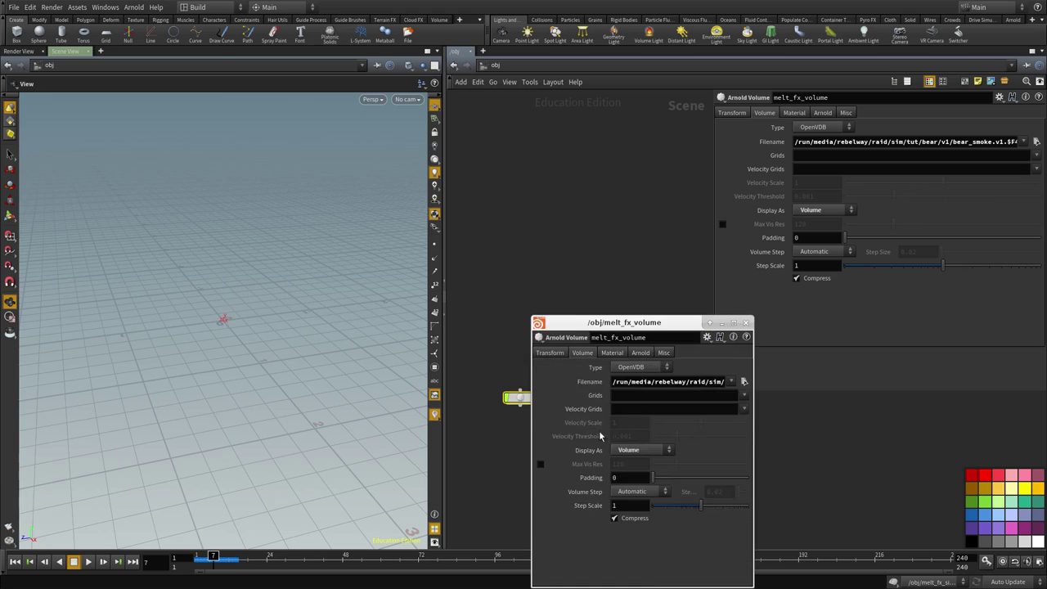
left_click_drag(631, 313, 381, 70)
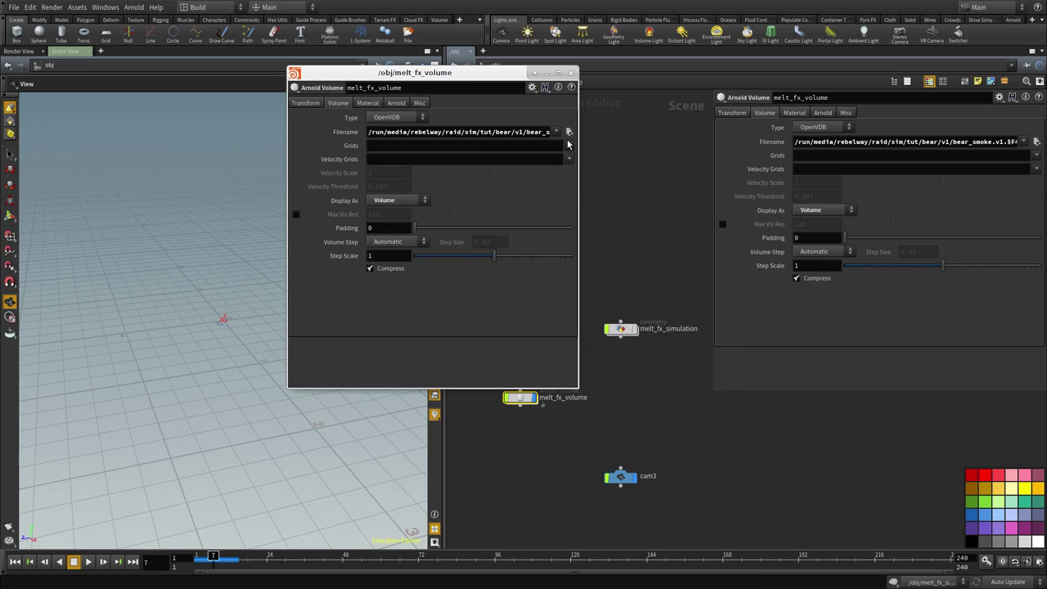
Step: Set the volume's grids to density and temperature, and close the floating parameter window
left_click(569, 145)
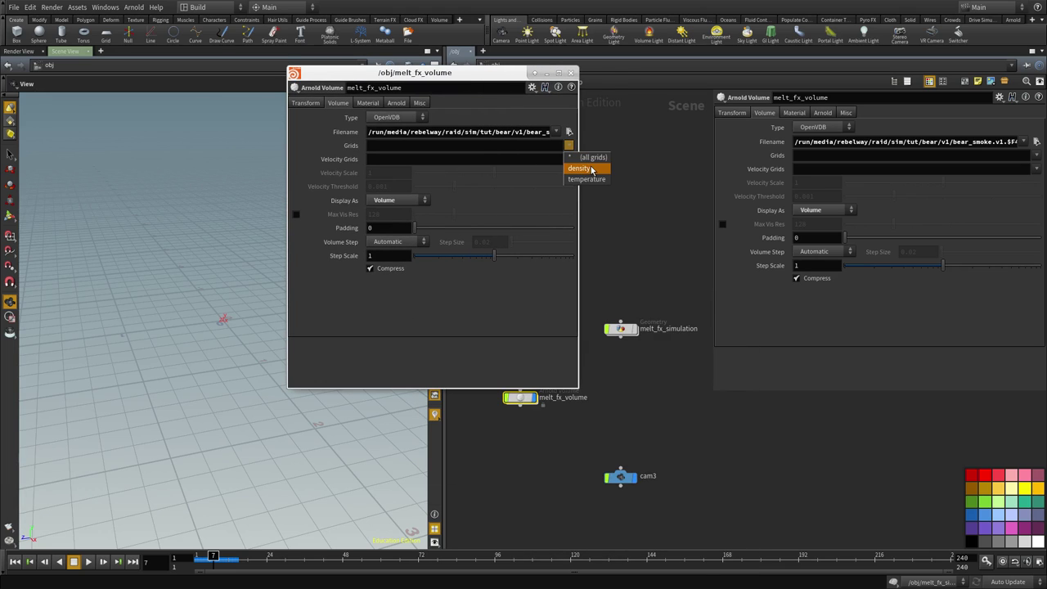
left_click(586, 168)
left_click(569, 145)
left_click(583, 180)
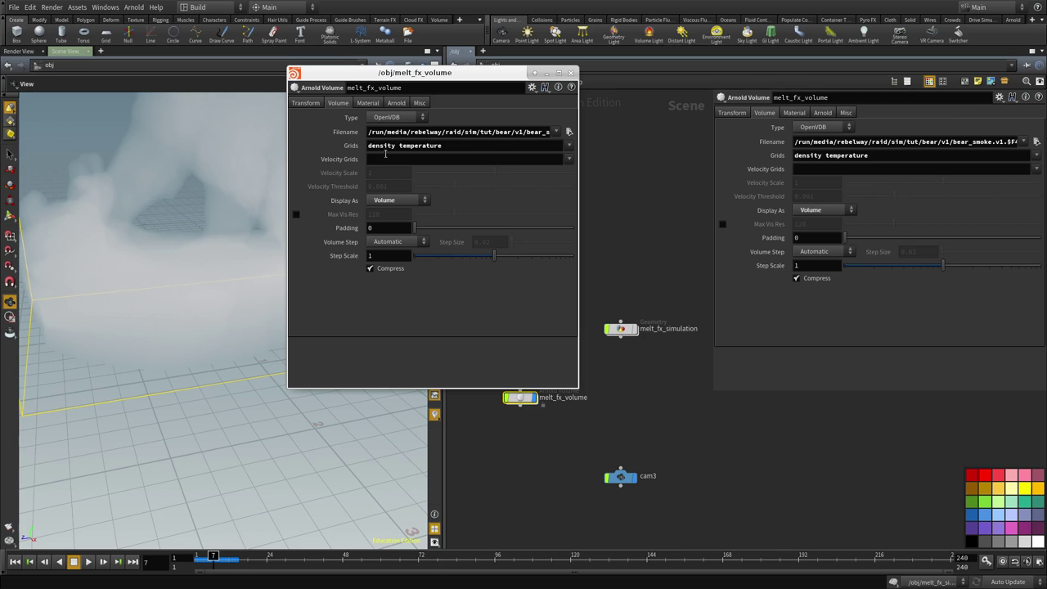
left_click_drag(400, 79, 742, 141)
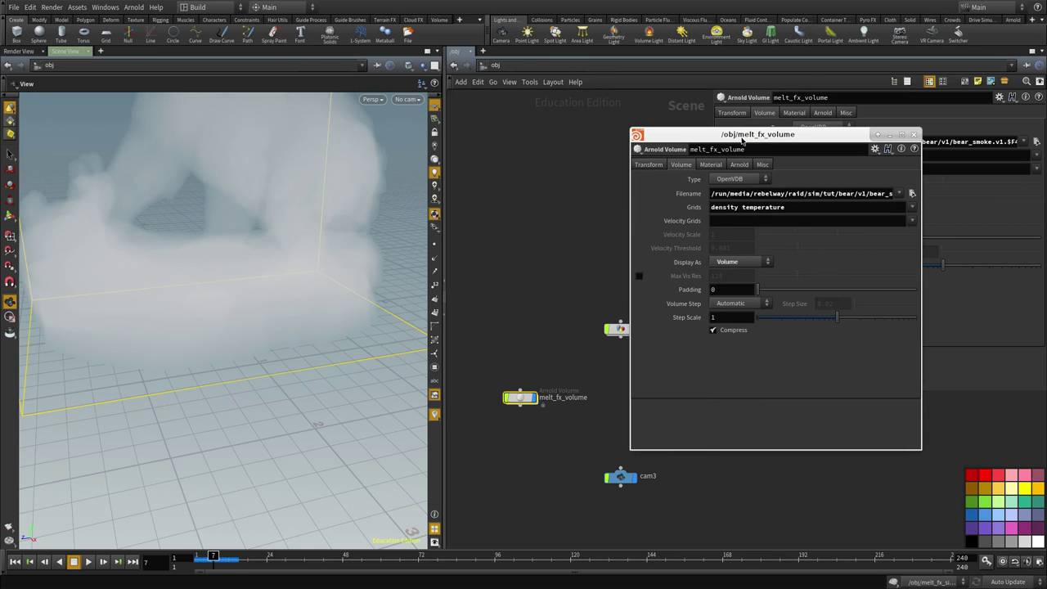
left_click(915, 134)
Step: Inspect the bear smoke from the front at frame 45 and check the end of the volume's VDB file path
right_click_drag(250, 208, 164, 262)
mouse_move(163, 262)
left_mouse_down()
mouse_move(227, 270)
mouse_move(149, 273)
left_mouse_up()
middle_click_drag(149, 273, 194, 351)
right_click_drag(194, 351, 260, 313)
left_click_drag(259, 313, 267, 306)
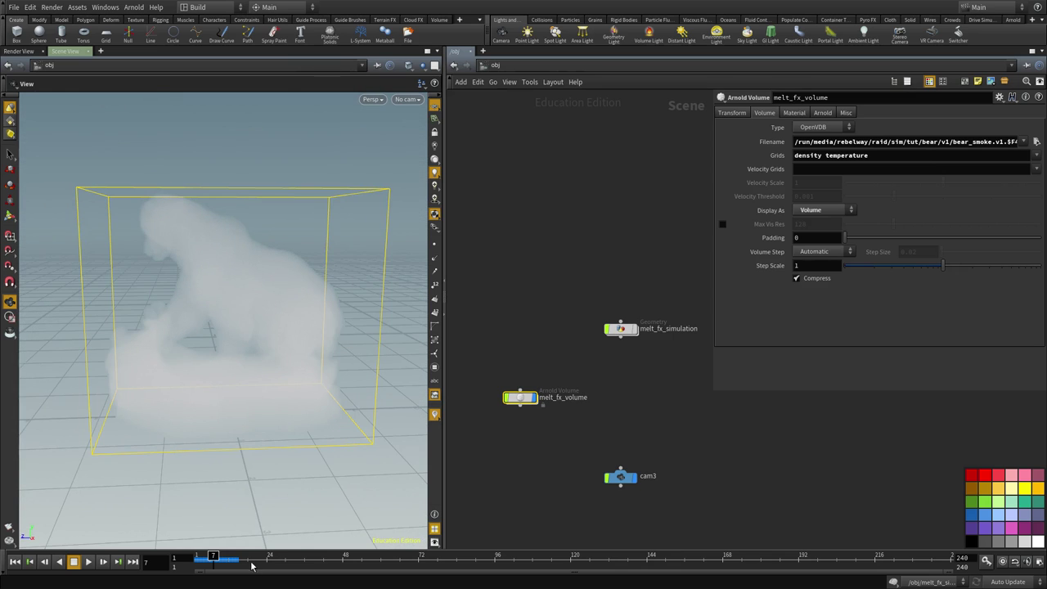
middle_click_drag(539, 421, 538, 383)
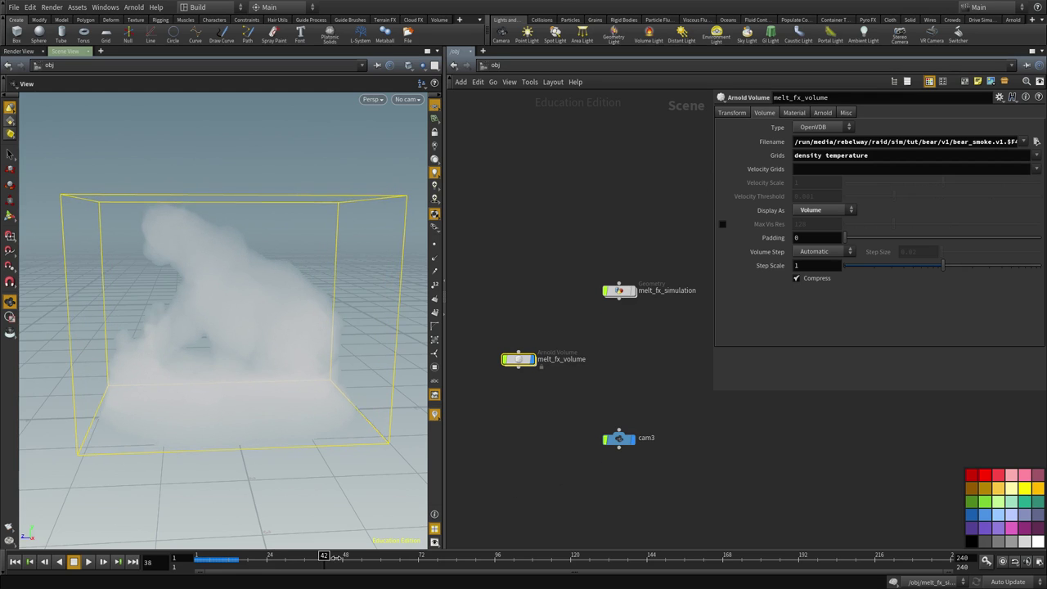
left_click_drag(578, 268, 514, 399)
left_click_drag(902, 143, 1017, 142)
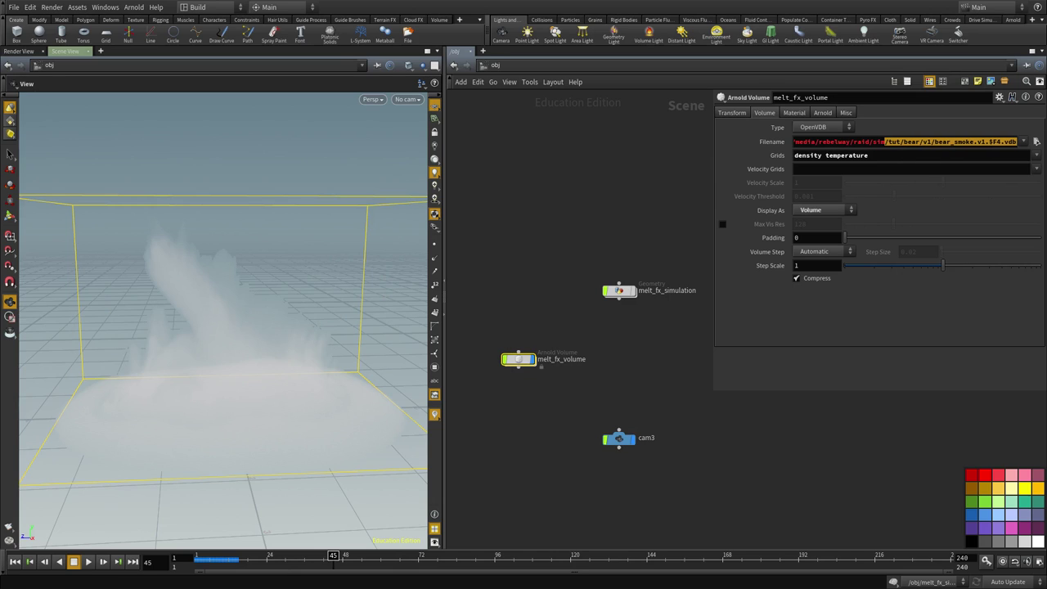
Step: Look through cam3 in the viewport and scrub the timeline to check the smoke's framing
left_click(407, 99)
left_click(409, 113)
left_click_drag(281, 556, 247, 556)
left_click(408, 99)
left_click(413, 147)
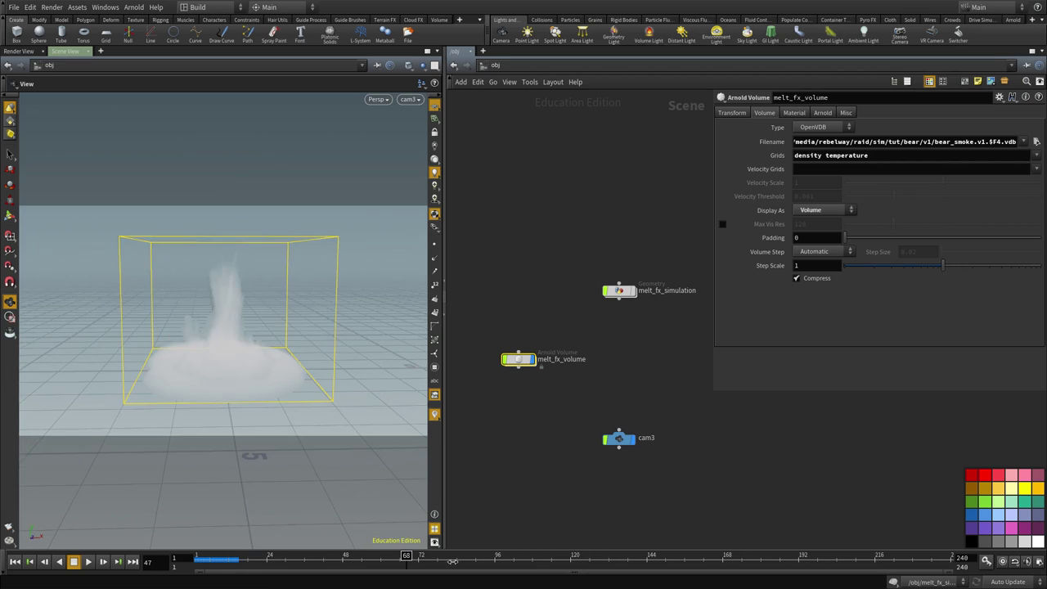
Step: Rotate melt_fx_volume 70 degrees about Y and scrub the smoke sequence to frame 48
left_click(733, 113)
type("70")
key("Return")
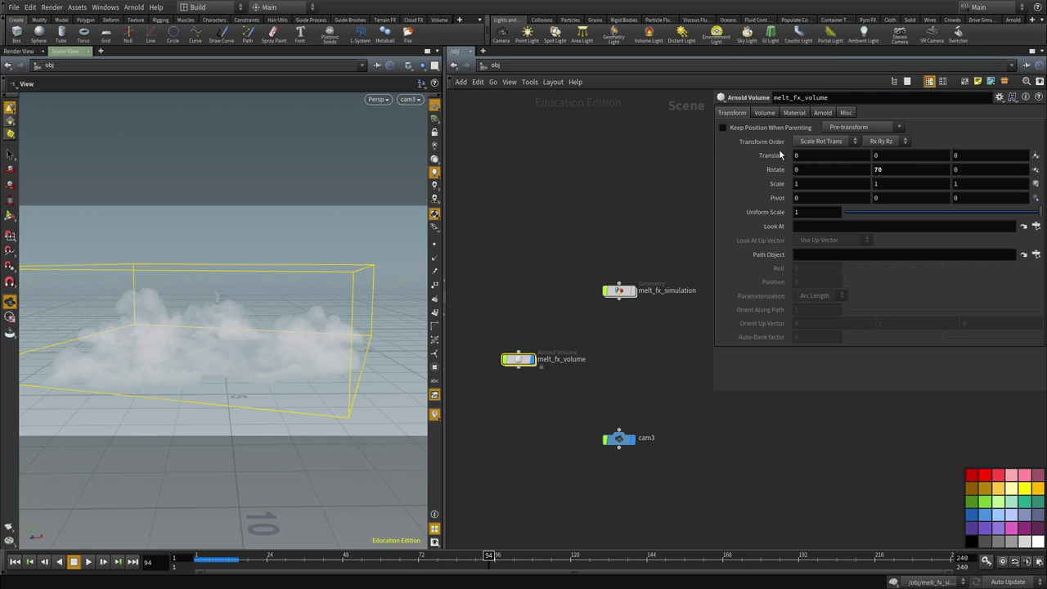
left_click(211, 560)
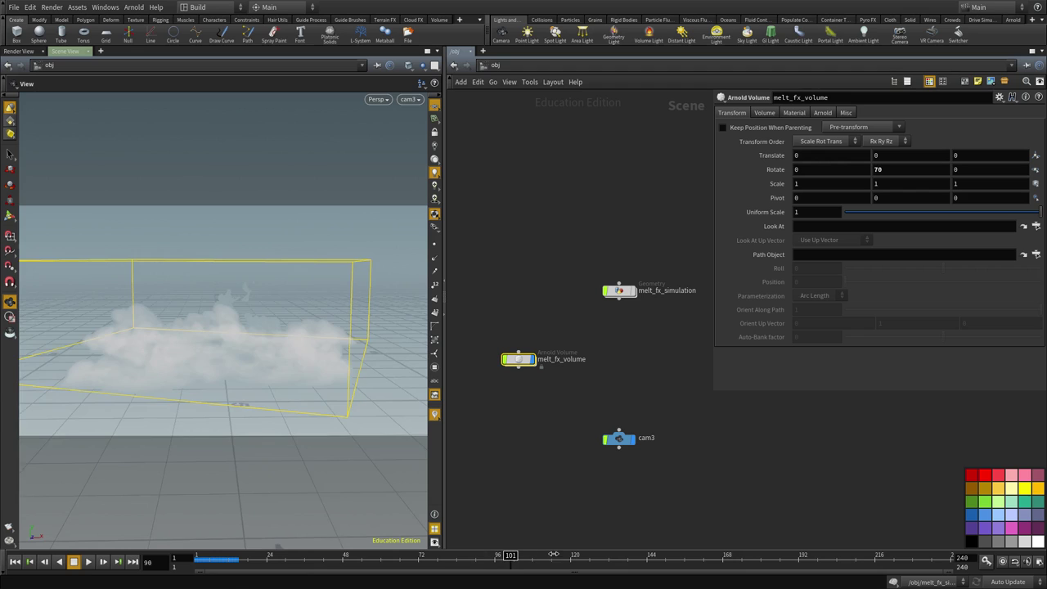
left_click_drag(572, 554, 343, 556)
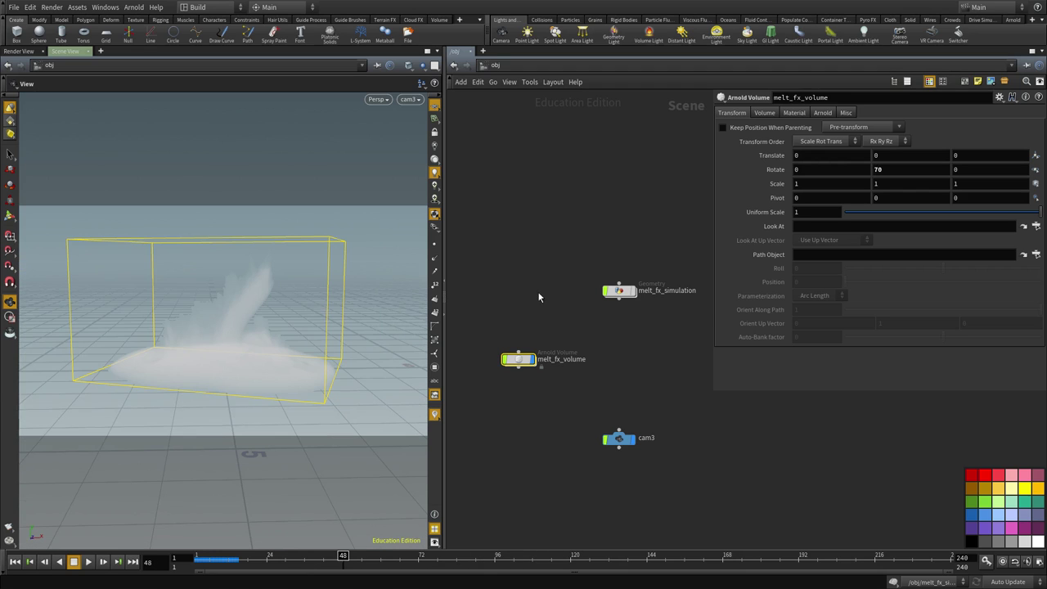
Step: Place the melt_fx_volume node in line between melt_fx_simulation and cam3
middle_click_drag(541, 297, 558, 327)
left_click_drag(536, 390, 639, 378)
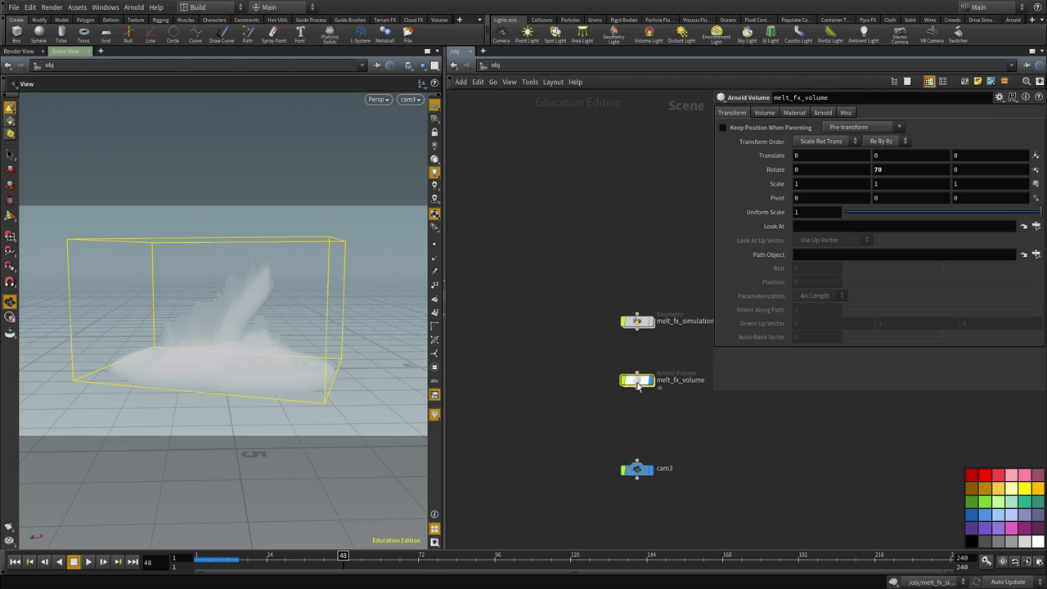
middle_click_drag(638, 379, 584, 403)
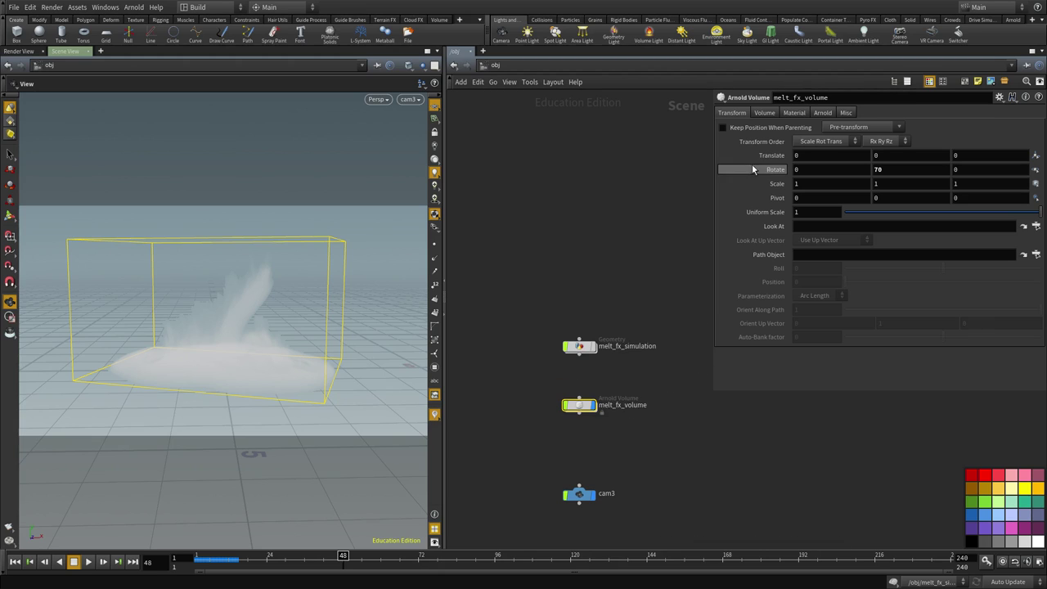
Step: Examine the material assignment and the volume and Arnold settings of melt_fx_volume
left_click(794, 113)
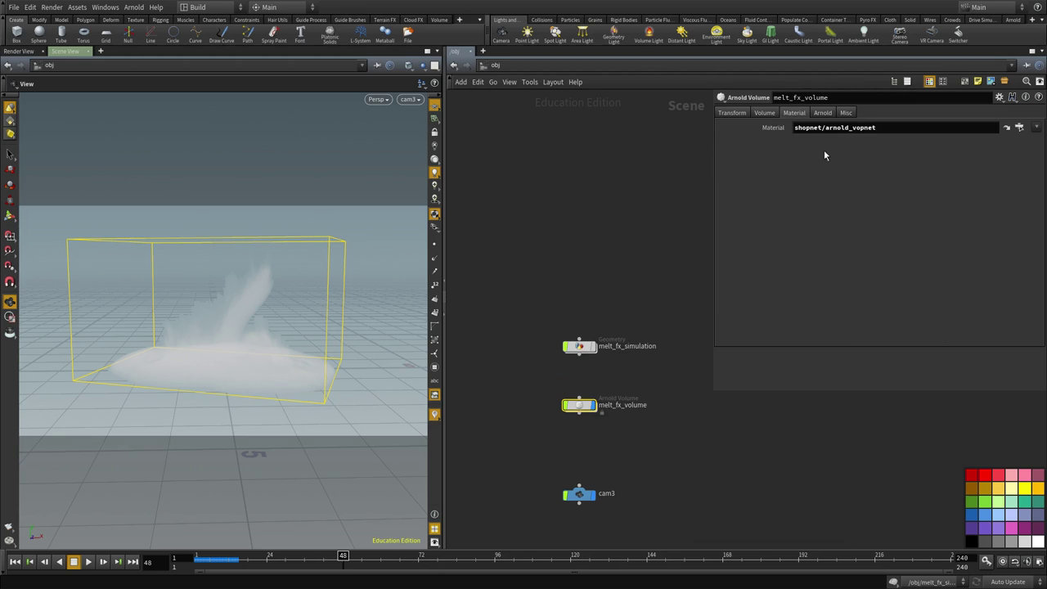
left_click(732, 113)
left_click(764, 113)
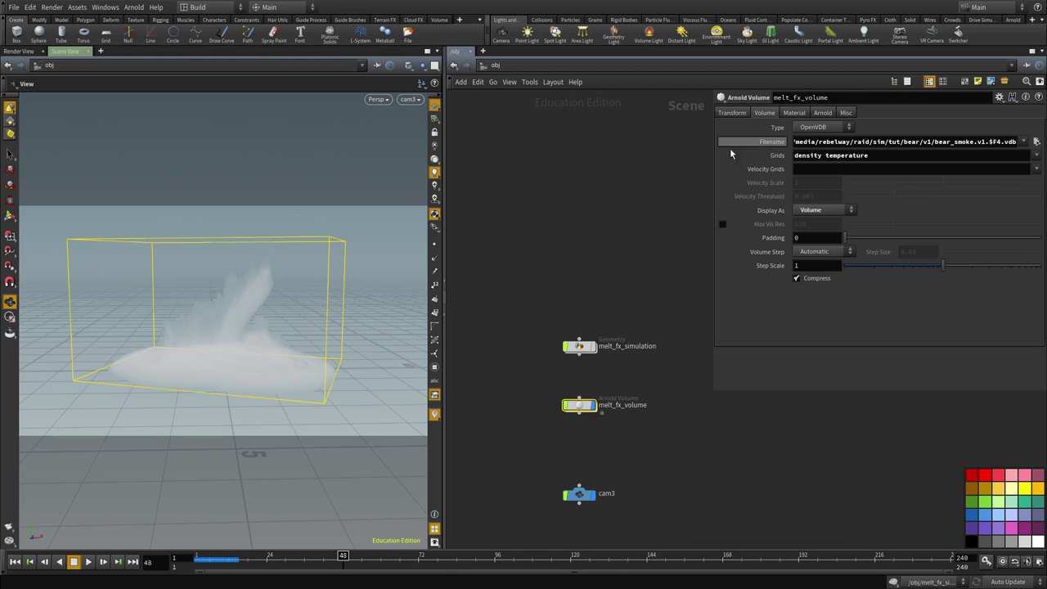
left_click(792, 114)
left_click(819, 115)
left_click(795, 114)
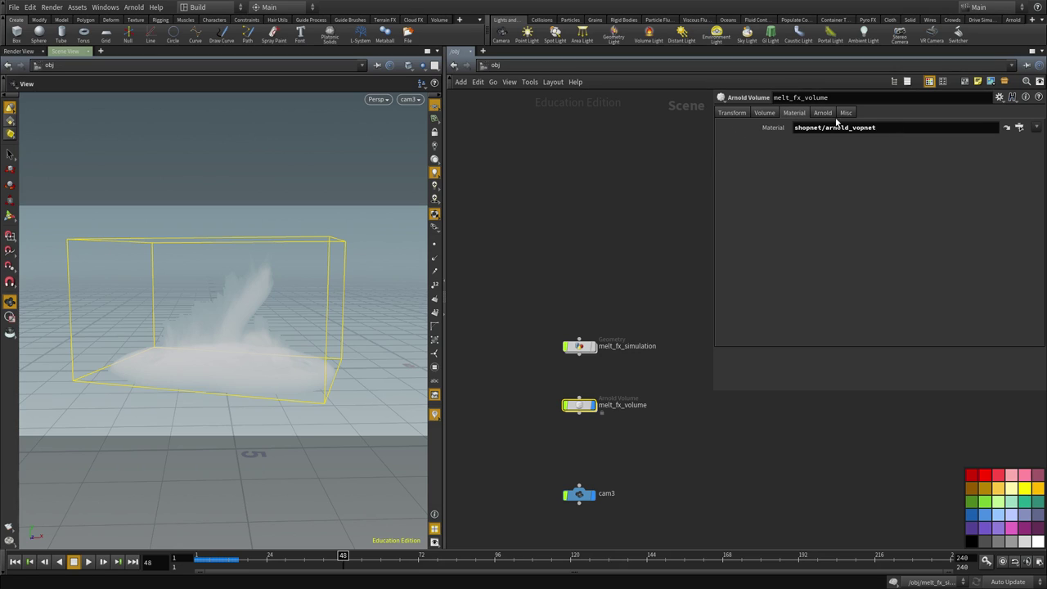
left_click(764, 112)
left_click(792, 113)
Step: Go to the shop network and add an Arnold Shader Network
left_click(509, 66)
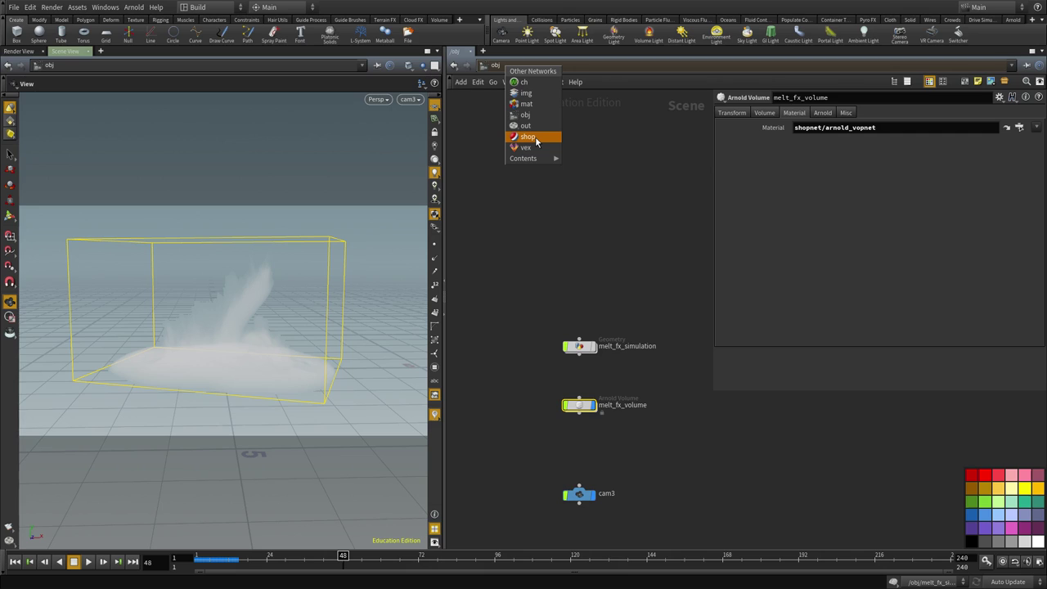
left_click(528, 136)
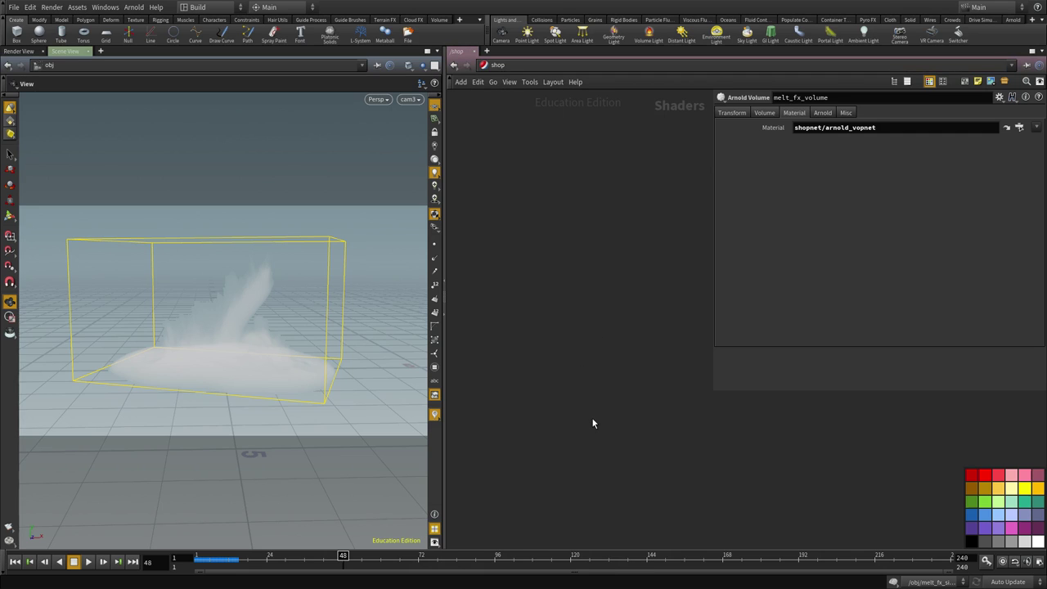
key("Tab")
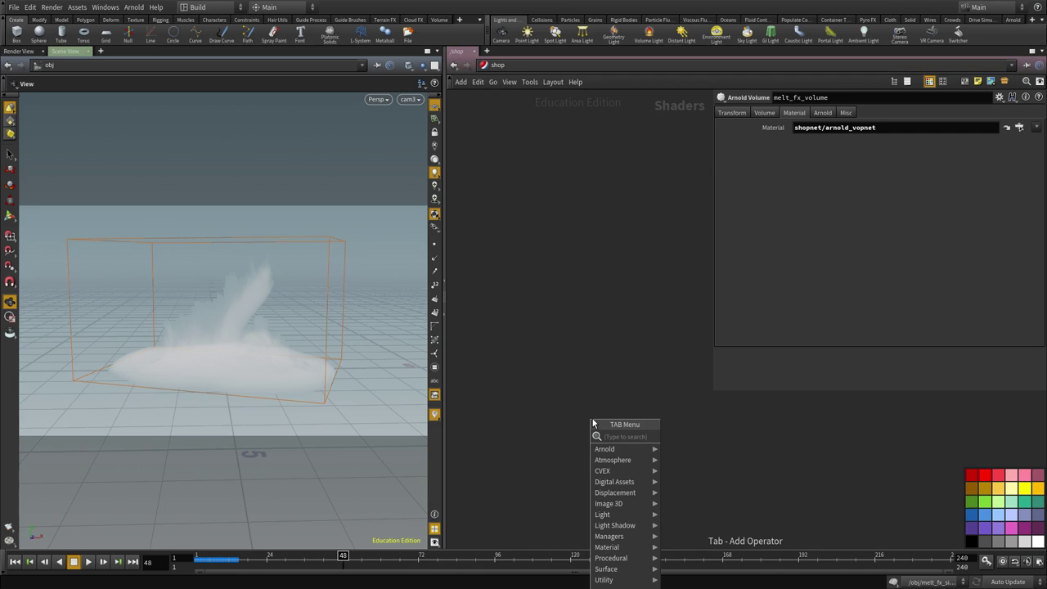
type("ar")
key("Down")
key("Down")
key("Return")
Step: Rename the new Arnold Shader Network as melt_fx_dense_volume
double_click(622, 418)
type("melt_fx_volu")
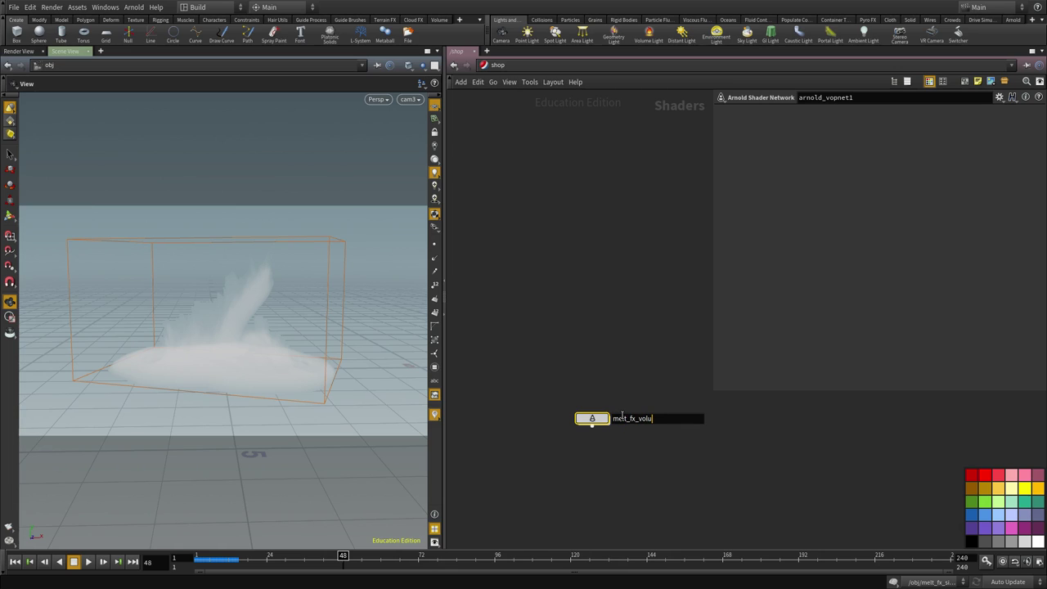
key("BackSpace")
key("BackSpace")
type("dense_volume")
key("Return")
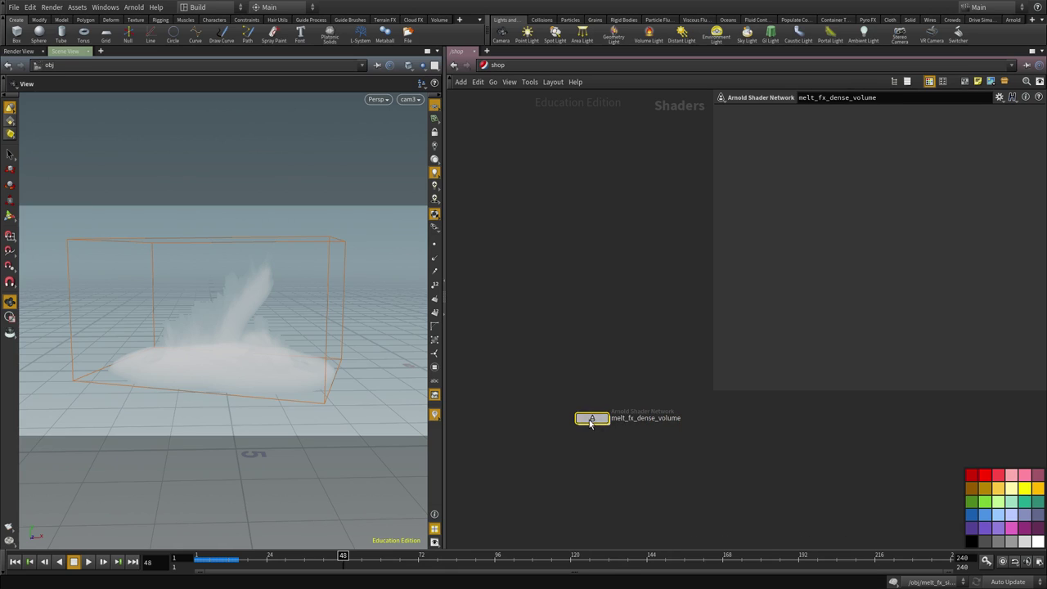
Step: Enter the melt_fx_dense_volume network, hide the parameter pane and leave room beside the OUT_material node
double_click(589, 419)
middle_click_drag(570, 494, 536, 534)
scroll(647, 482, "down", 1)
scroll(613, 400, "down", 1)
middle_click_drag(647, 482, 804, 397)
left_click(613, 399)
key("p")
left_click_drag(823, 378, 702, 272)
scroll(790, 334, "up", 2)
middle_click_drag(767, 381, 811, 430)
middle_click_drag(730, 414, 764, 449)
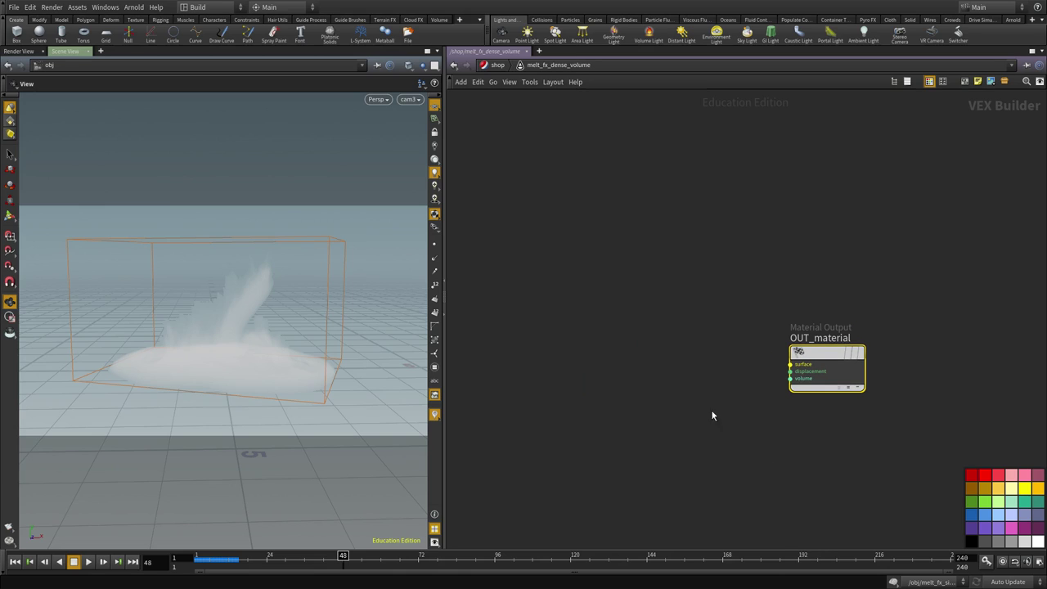
Step: Add a Standard Volume shader before the OUT_material node
key("Tab")
type("volu")
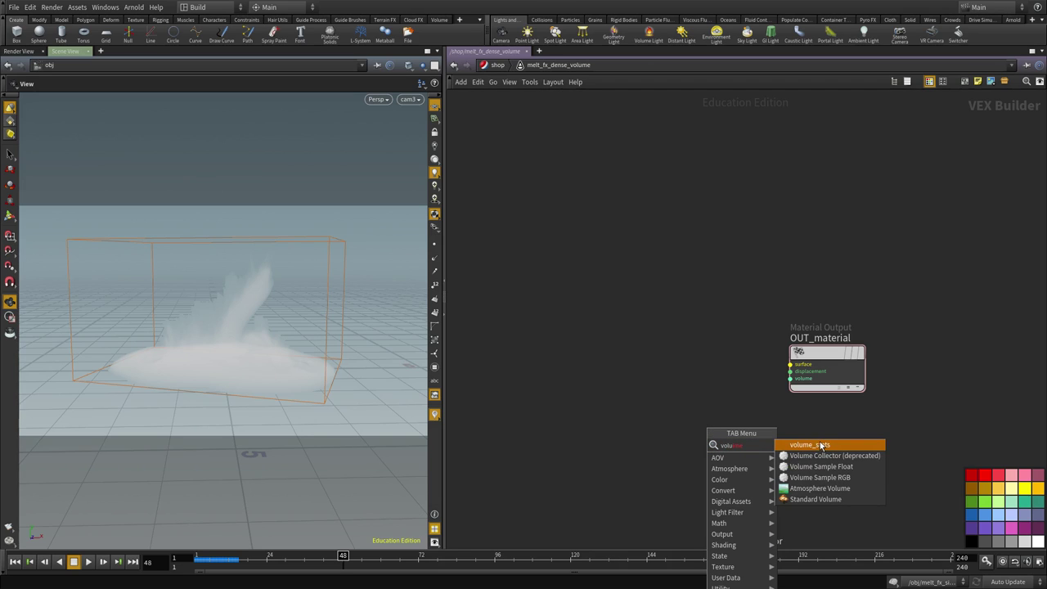
left_click(824, 500)
left_click(623, 393)
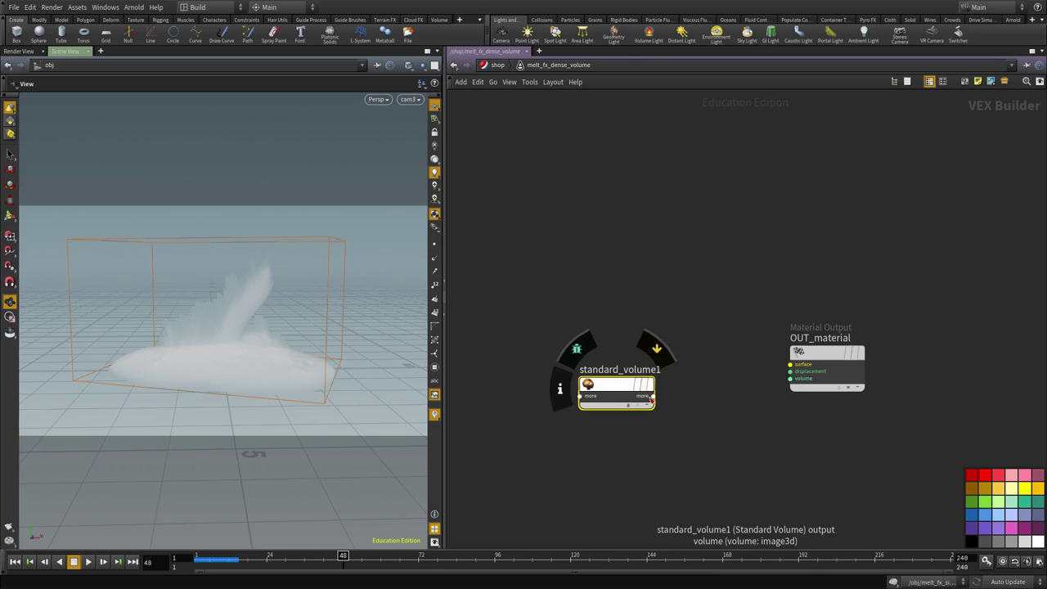
Step: Connect the Standard Volume's volume output to OUT_material's volume input and expand the shader's inputs
left_click(653, 397)
left_click(681, 418)
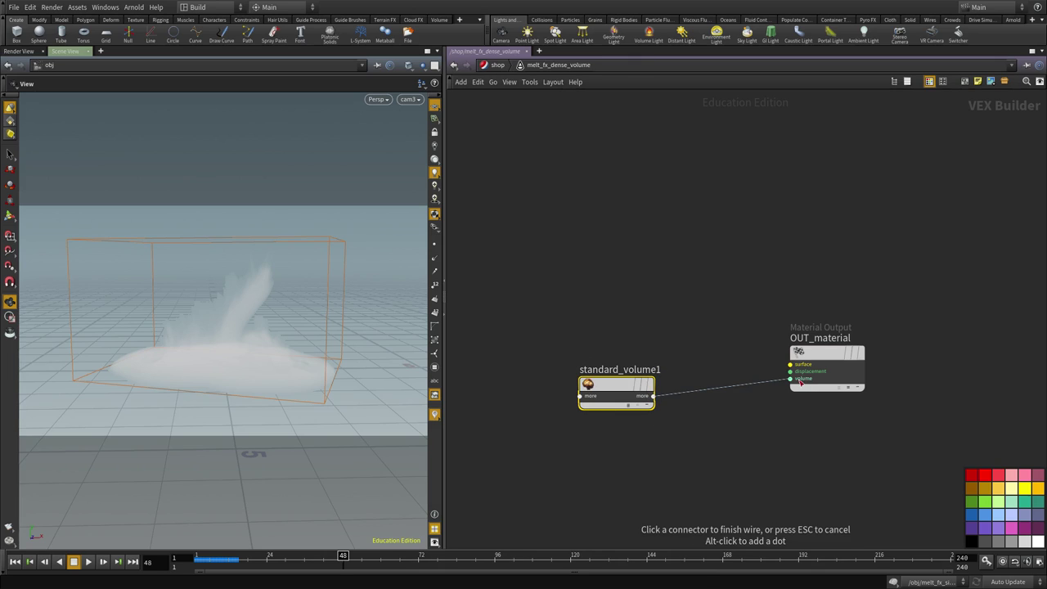
left_click(791, 379)
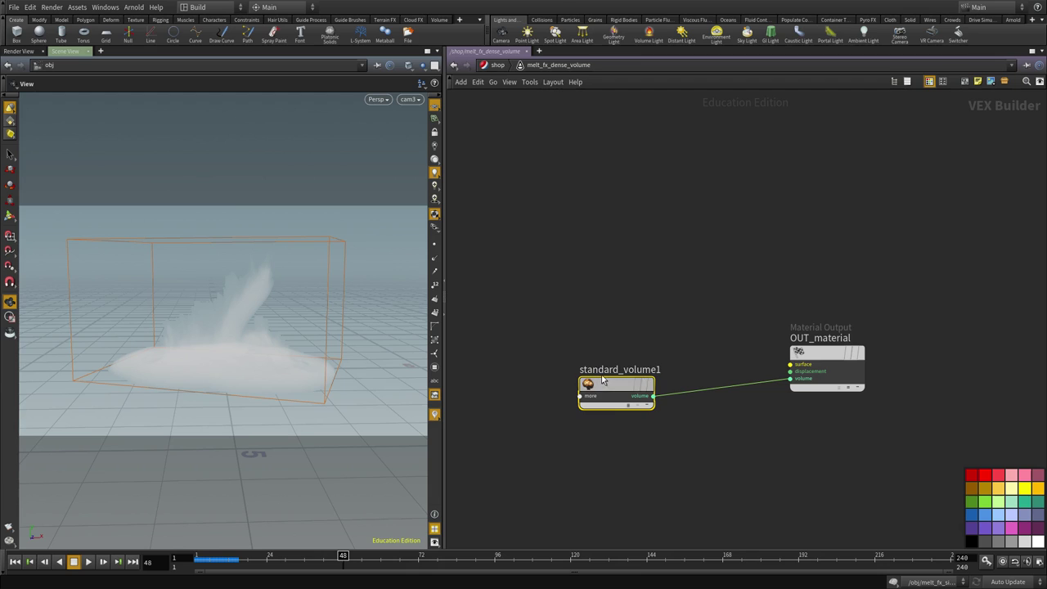
left_click_drag(604, 382, 601, 374)
left_click(626, 398)
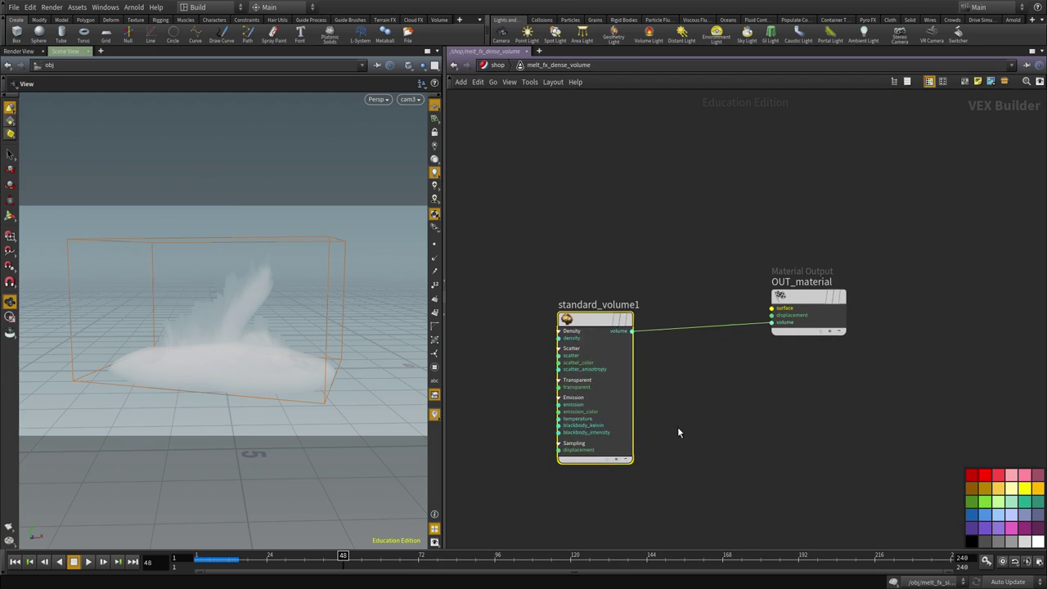
Step: Show the Standard Volume's parameters and enlarge the parameter pane so all its settings fit
key("p")
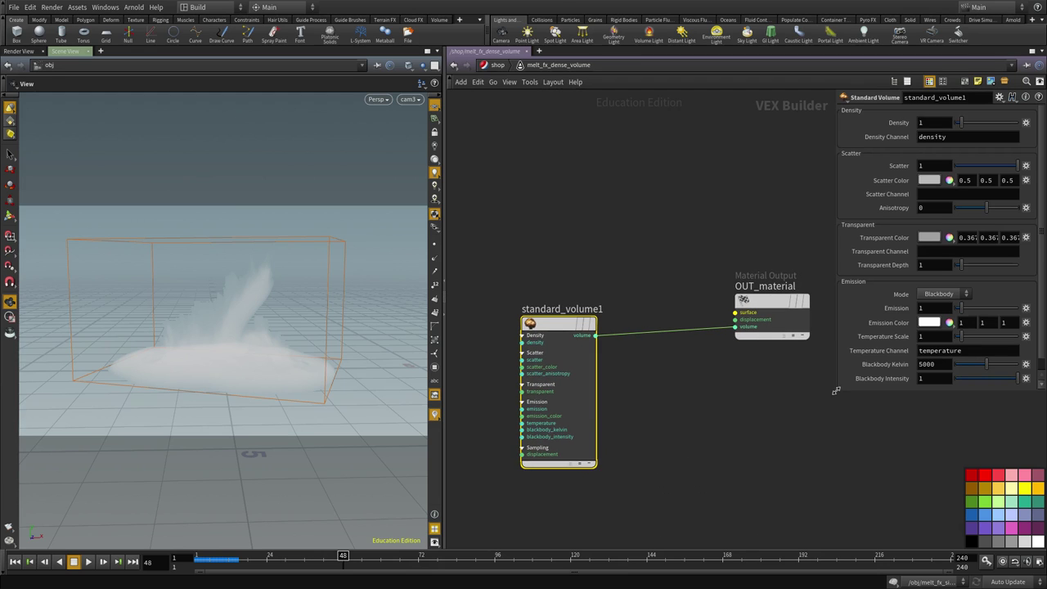
left_click_drag(837, 390, 733, 414)
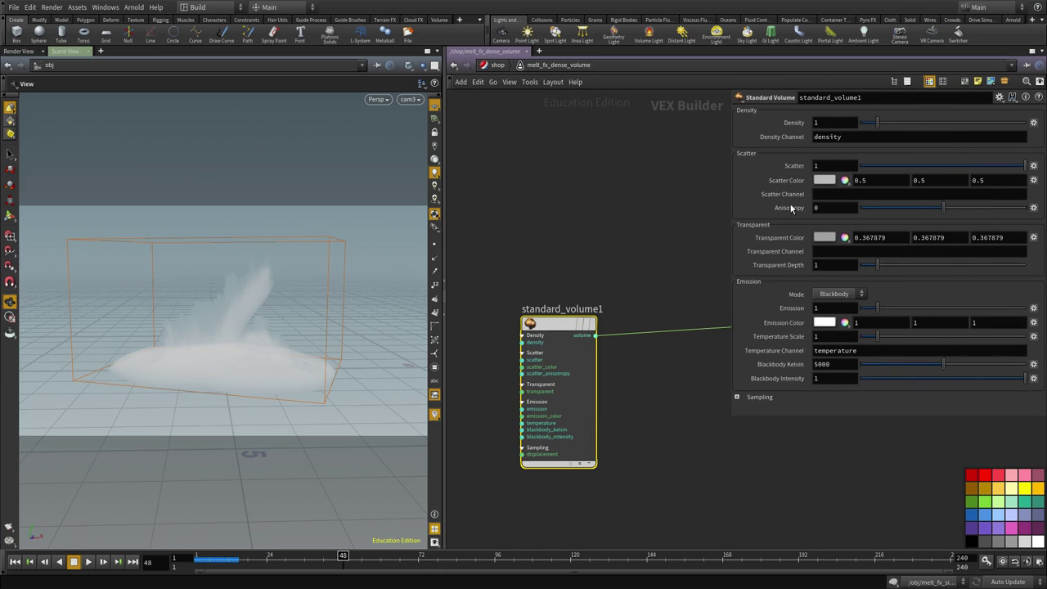
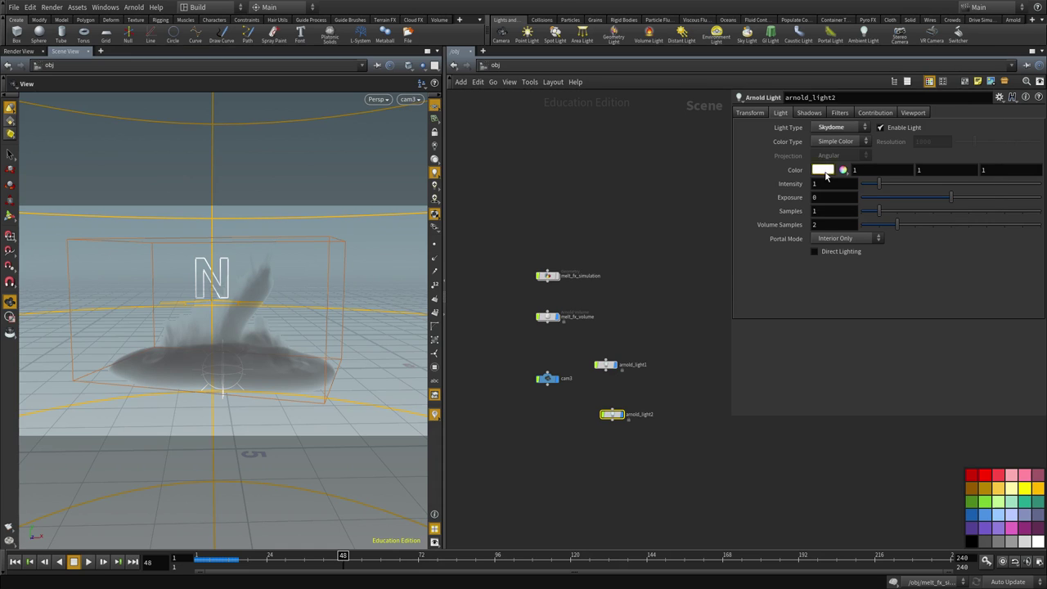
Step: Give the skydome light arnold_light2 a light blue colour of about 0.457, 0.7285, 1 and an intensity of 0.8
left_click(822, 169)
left_click_drag(914, 216, 918, 218)
left_click(920, 230)
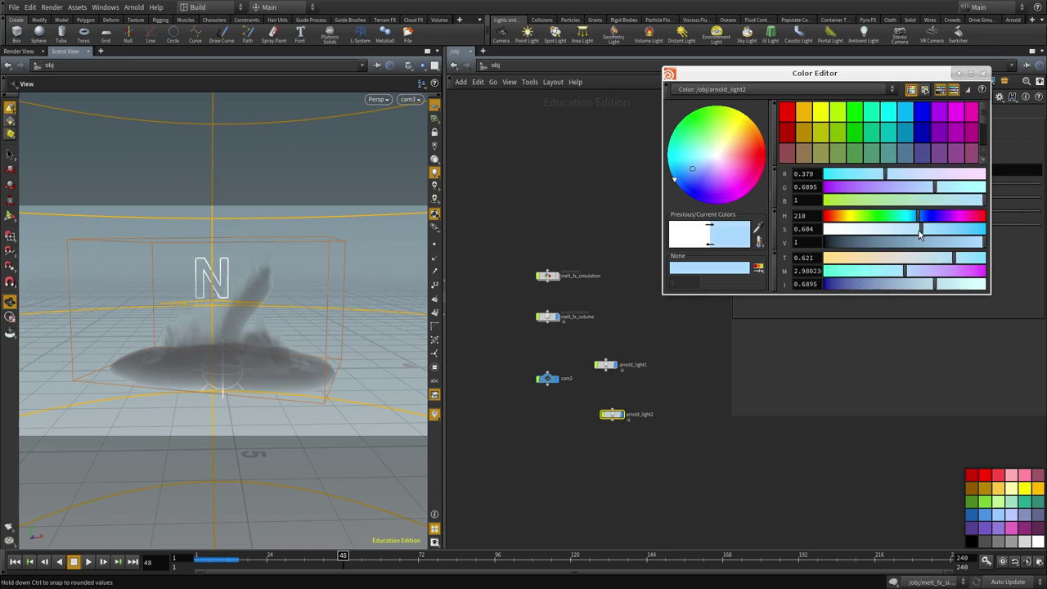
left_click(983, 73)
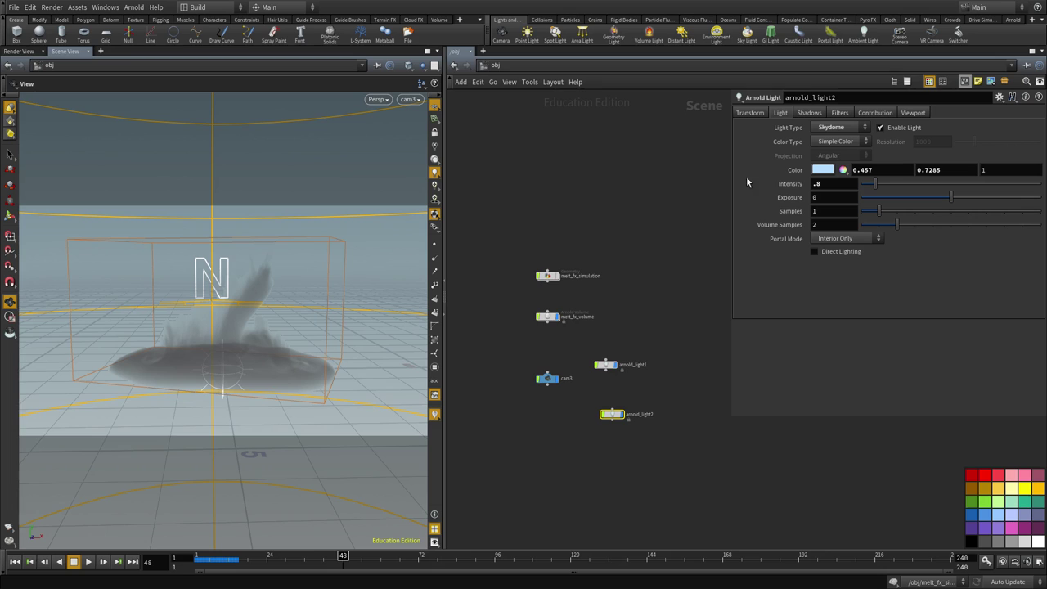
Step: Change the light type of arnold_light1 to Distant
left_click(605, 364)
scroll(639, 338, "up", 4)
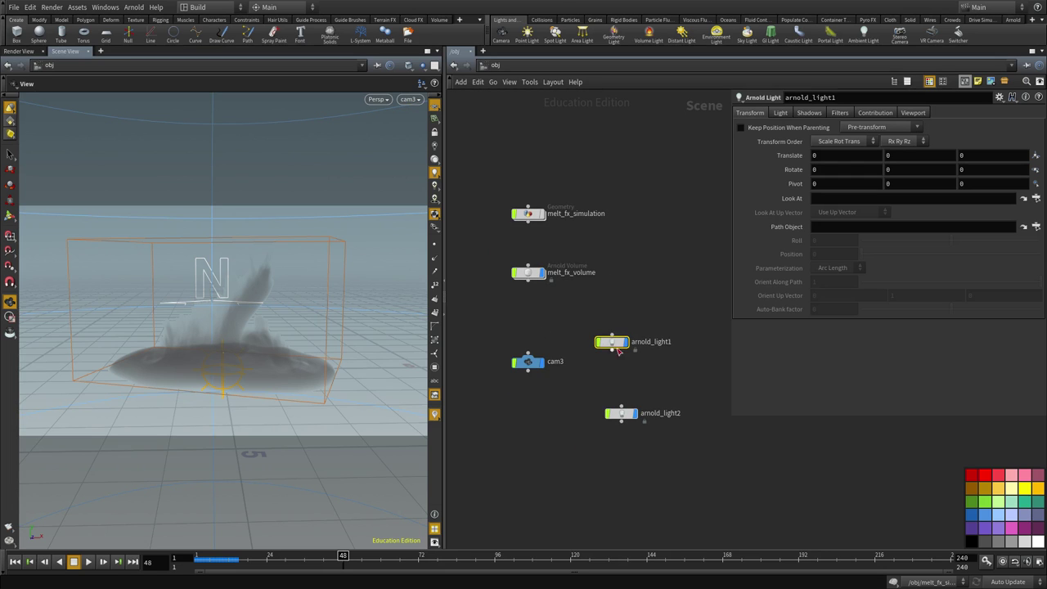
middle_click_drag(698, 290, 663, 330)
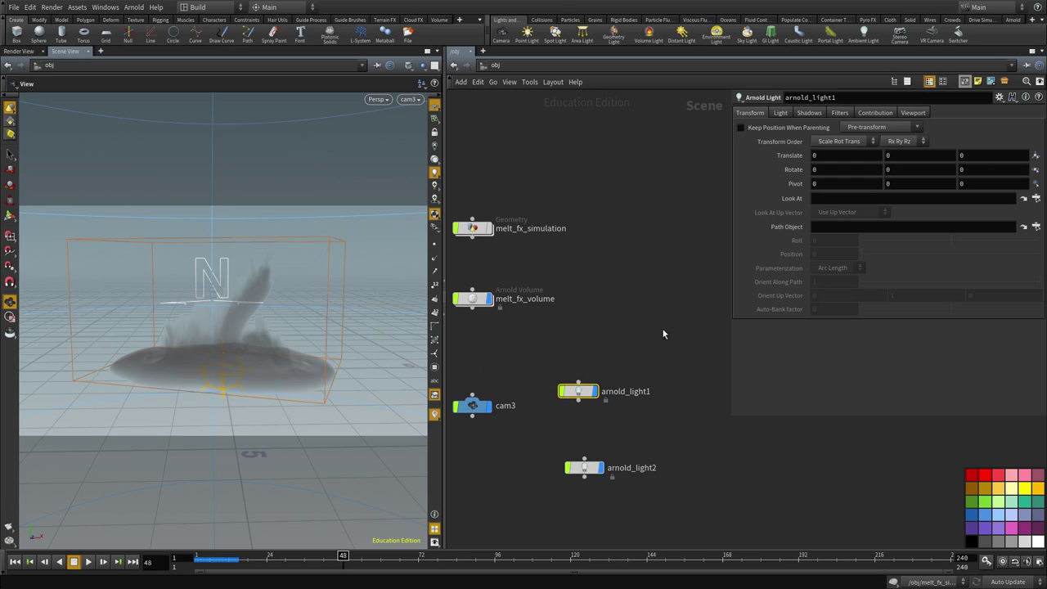
left_click(790, 114)
left_click(841, 128)
left_click(828, 145)
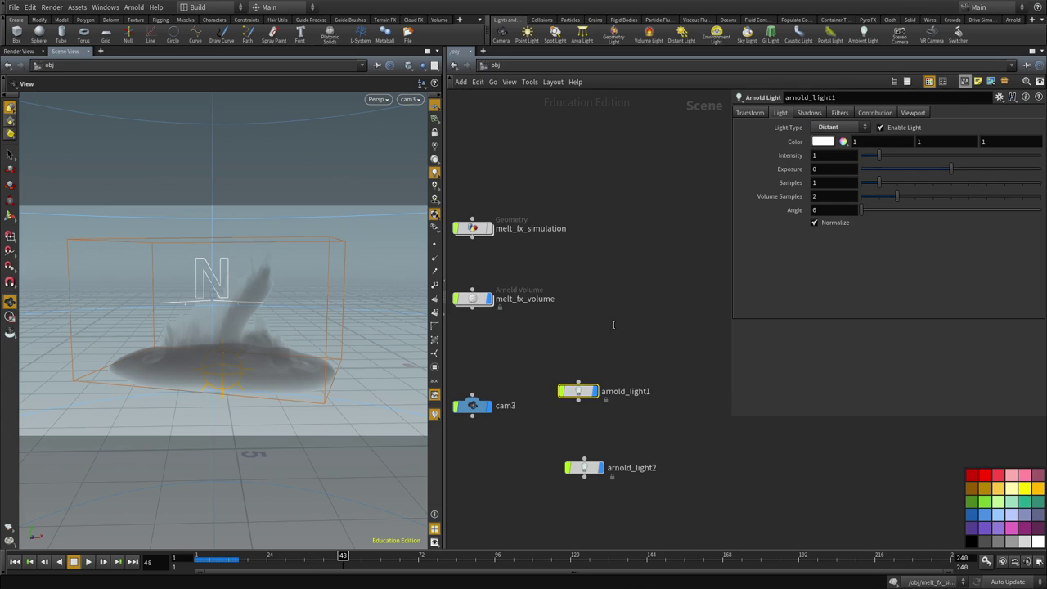
Step: Rotate arnold_light1 freehand in the viewport to aim it across the smoke, and switch the viewport to headlight lighting
left_click(616, 315)
left_click_drag(589, 355, 557, 478)
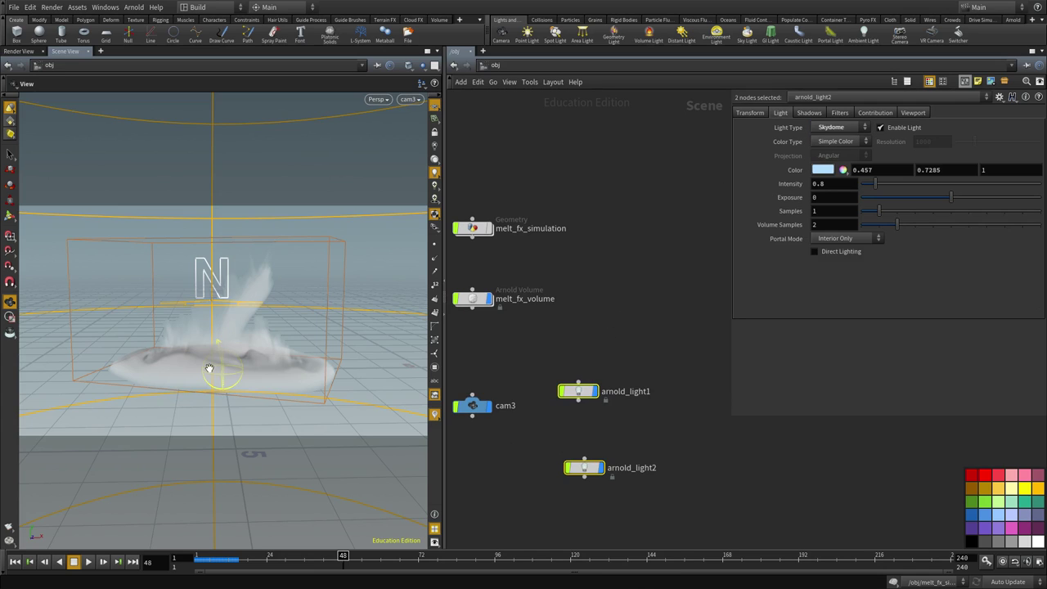
key("e")
left_click_drag(700, 327, 592, 421)
key("r")
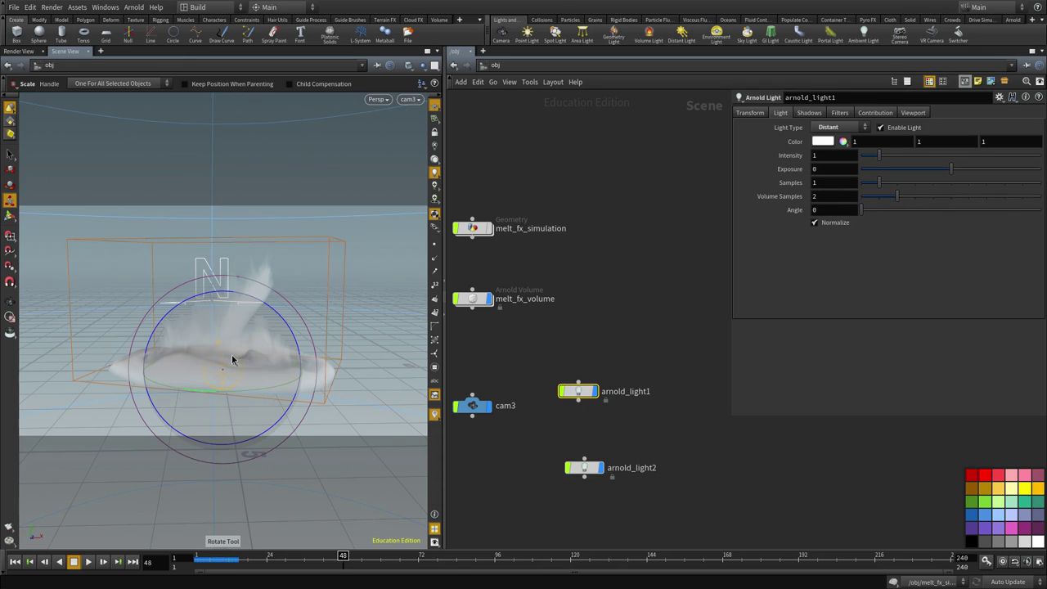
left_click_drag(259, 370, 459, 153)
left_click_drag(242, 390, 261, 413)
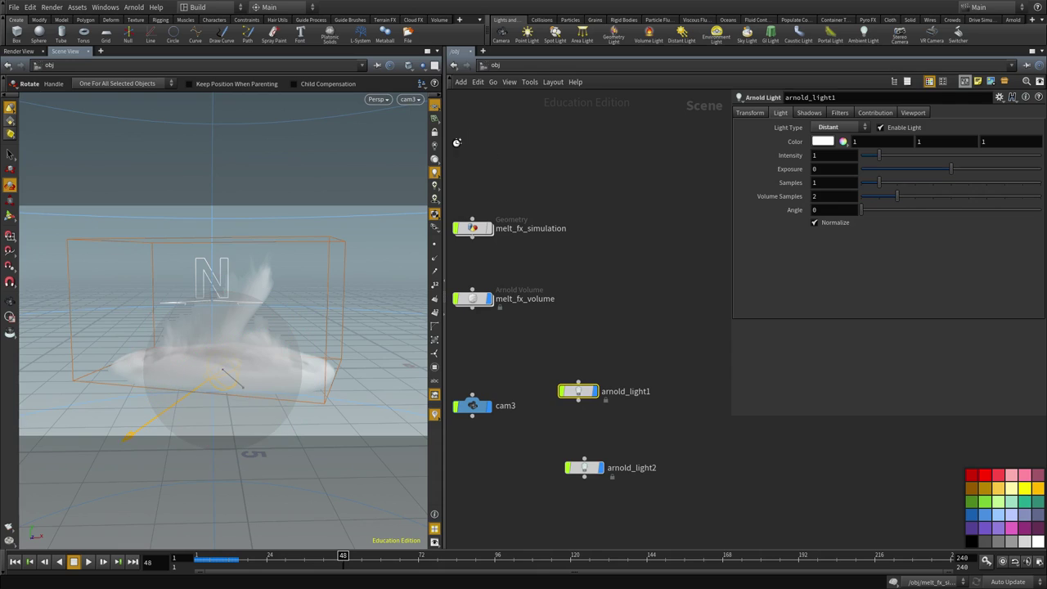
left_click(434, 160)
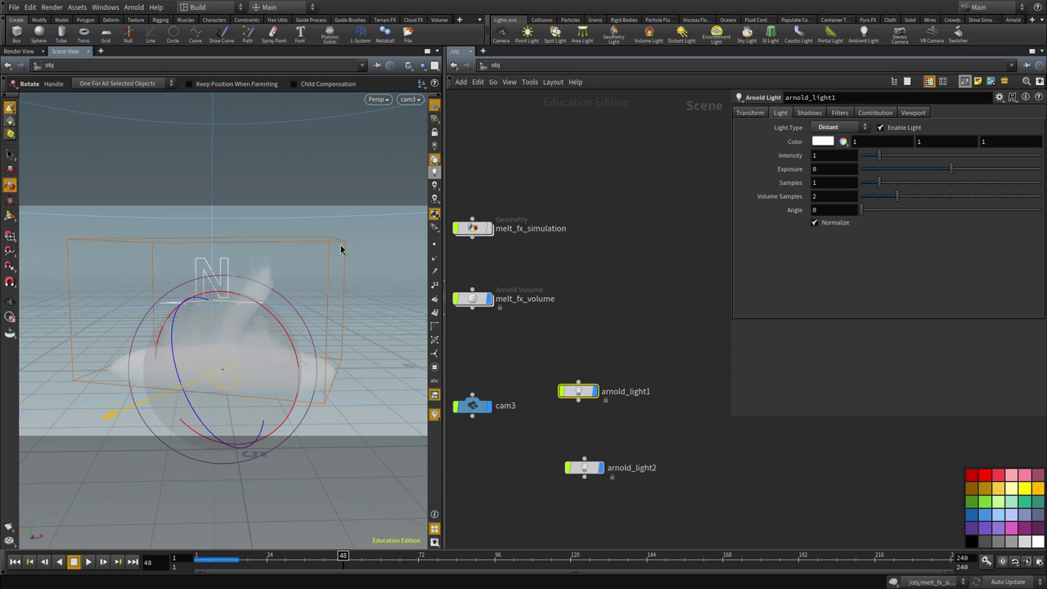
left_click_drag(266, 361, 275, 374)
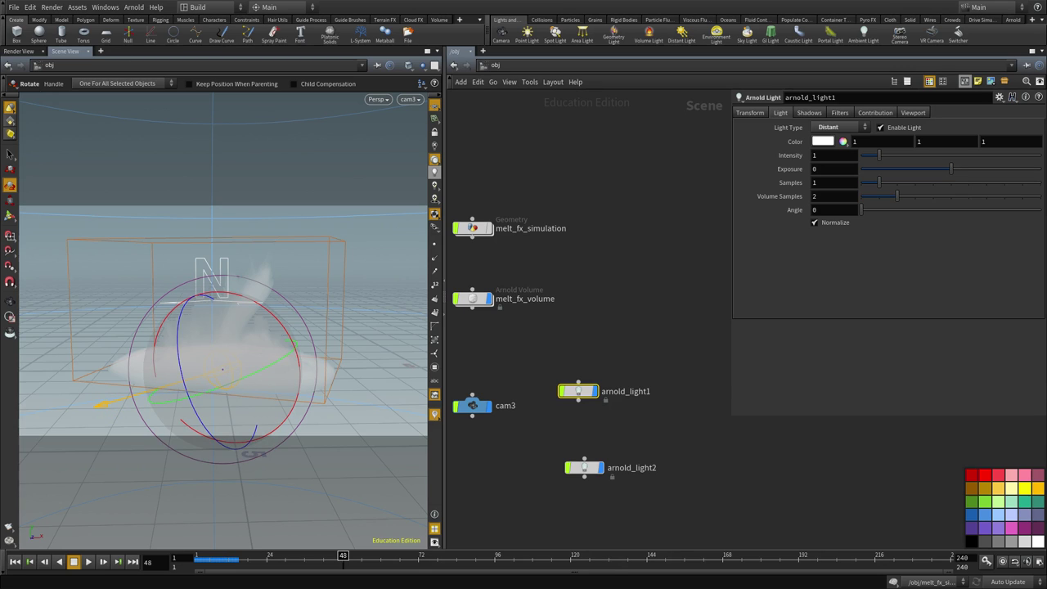
Step: Adjust the rotation of arnold_light1 to about -149.049, 116.509, -131.301 through its transform values
left_click(749, 112)
middle_click_drag(856, 169, 618, 155)
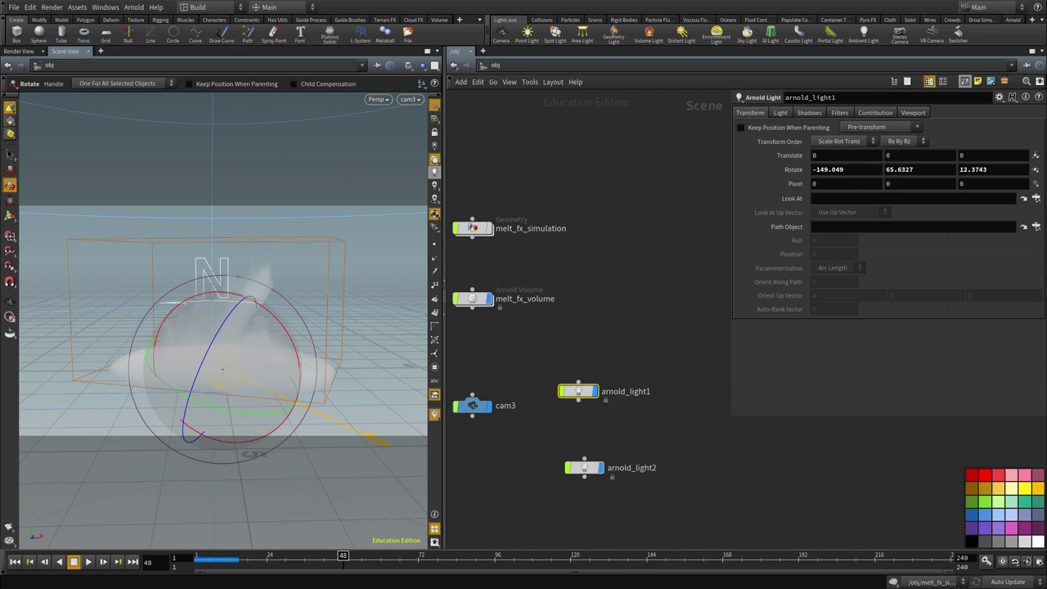
middle_click_drag(913, 170, 912, 169)
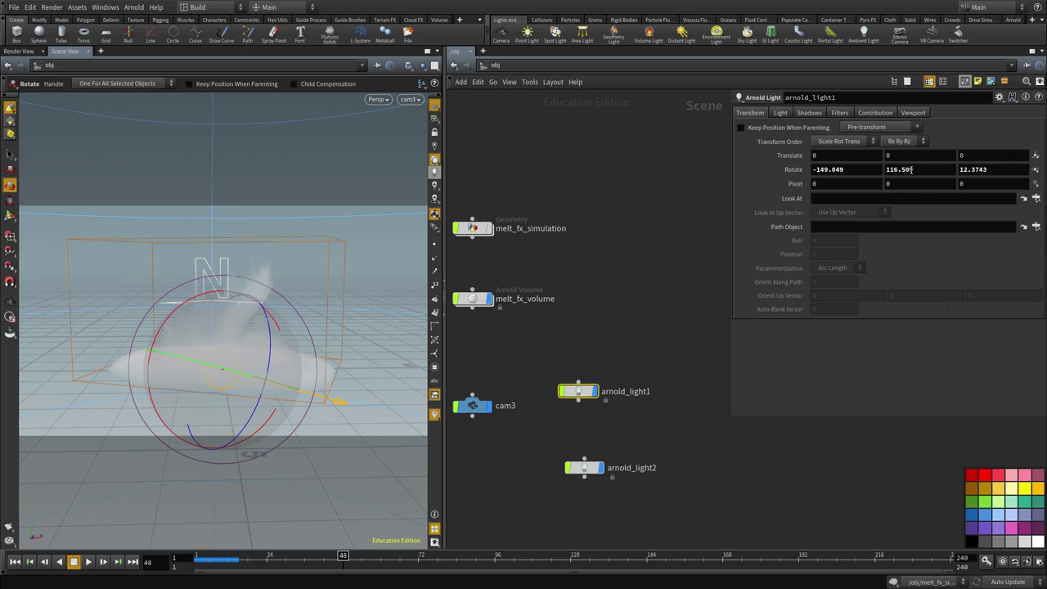
middle_click_drag(994, 169, 646, 283)
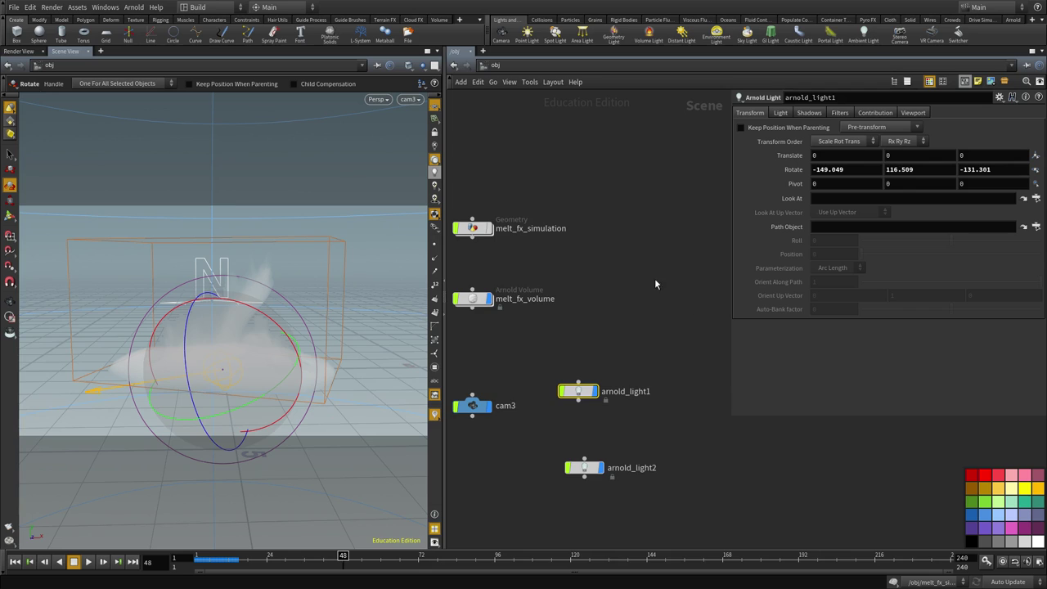
Step: Give arnold_light1 a warm peach colour of about 1, 0.8163, 0.666
left_click(785, 114)
left_click(828, 146)
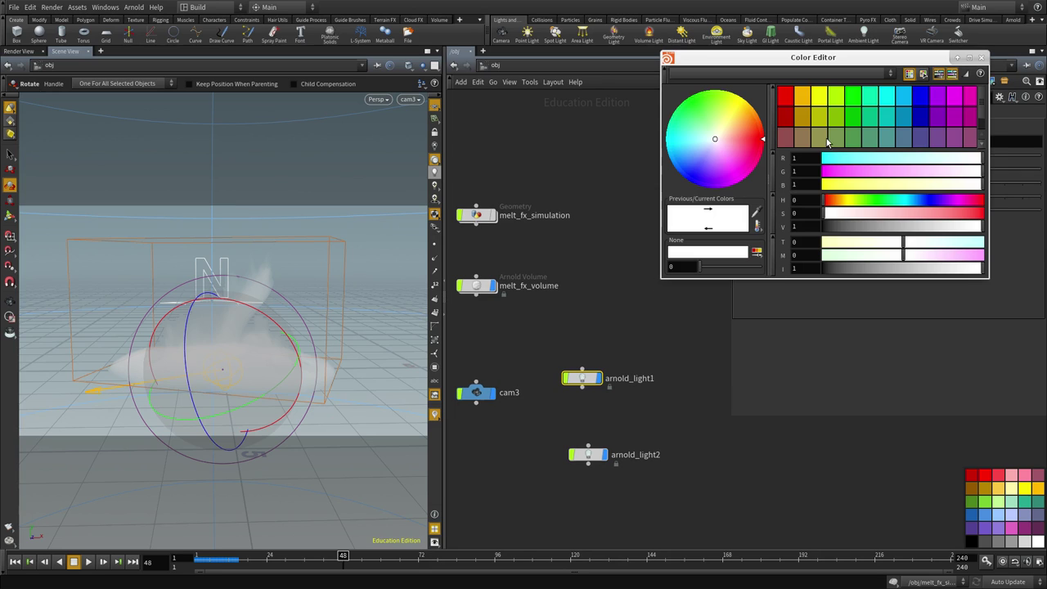
mouse_move(864, 205)
left_mouse_down()
mouse_move(835, 201)
mouse_move(877, 212)
left_mouse_up()
key("Escape")
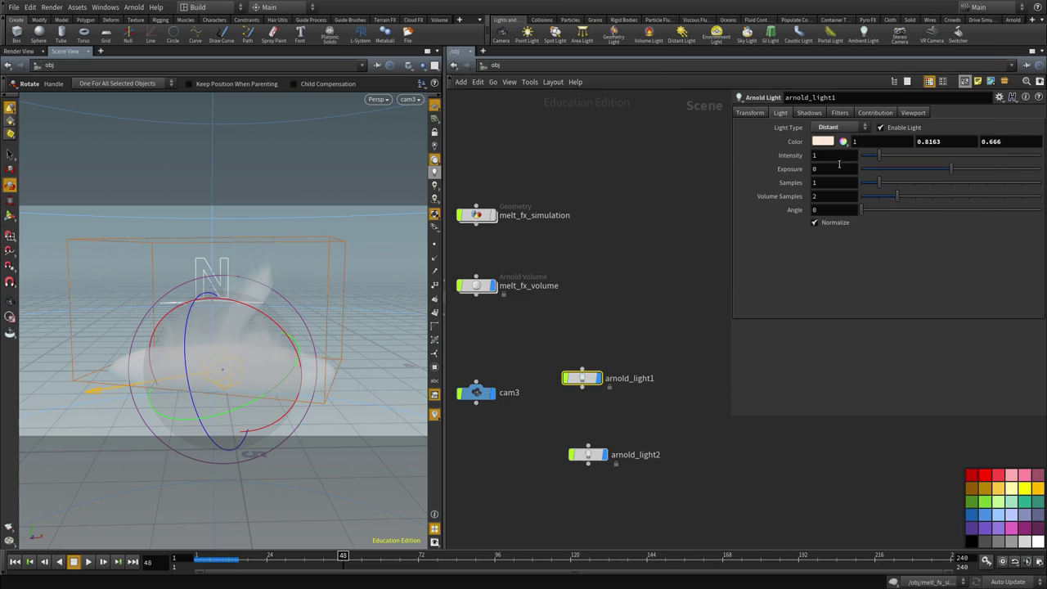
Step: Set the intensity of arnold_light1 to 8 and its exposure to 2
type("8")
key("Return")
left_click_drag(823, 168, 781, 167)
type("2")
key("Return")
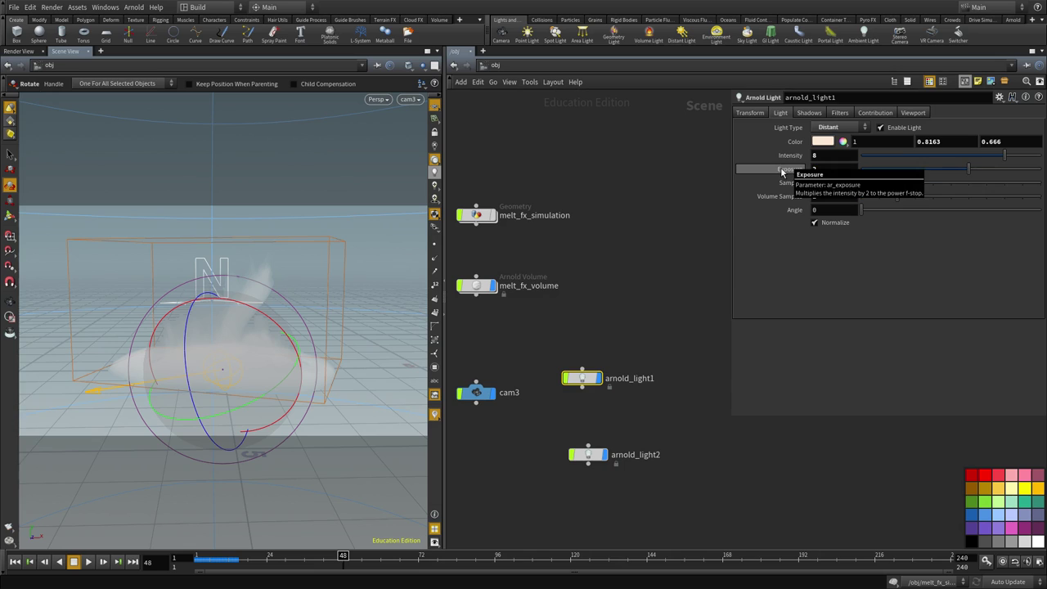
Step: Rename arnold_light1 as sun and arnold_light2 as env, and align the env node directly below sun
double_click(659, 374)
type("su")
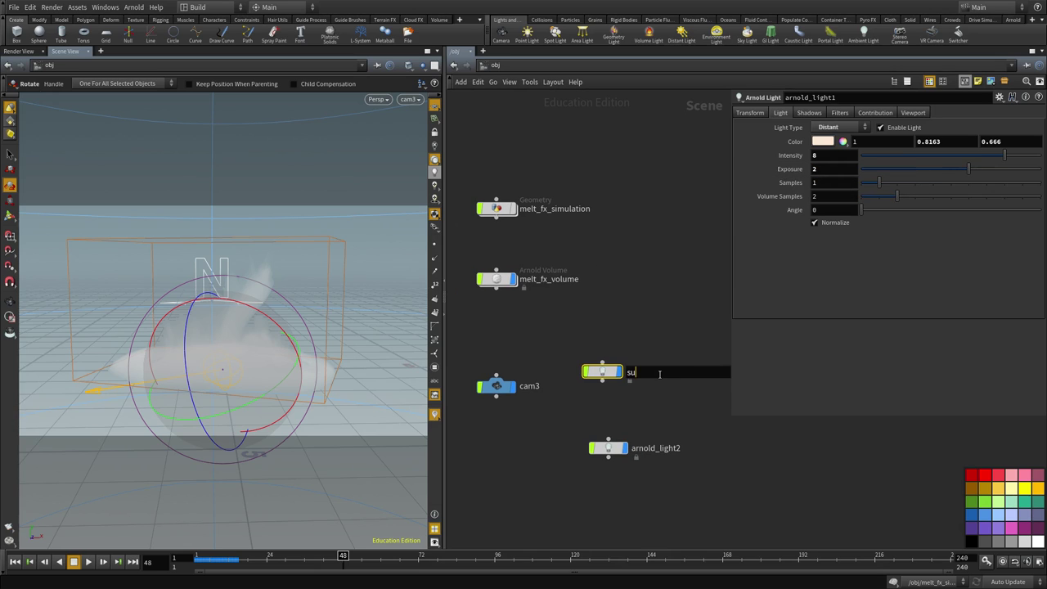
type("n")
key("Return")
double_click(657, 449)
type("env")
key("Return")
left_click_drag(612, 450, 605, 432)
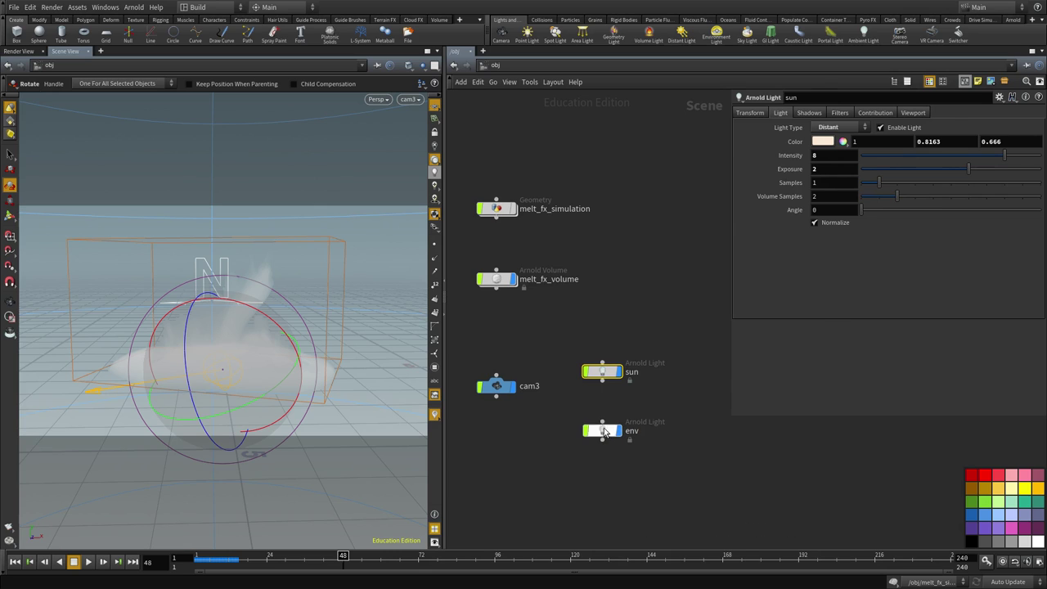
Step: Colour the env node light blue and the sun node yellow-orange in the network
left_click(605, 433)
key("c")
key("c")
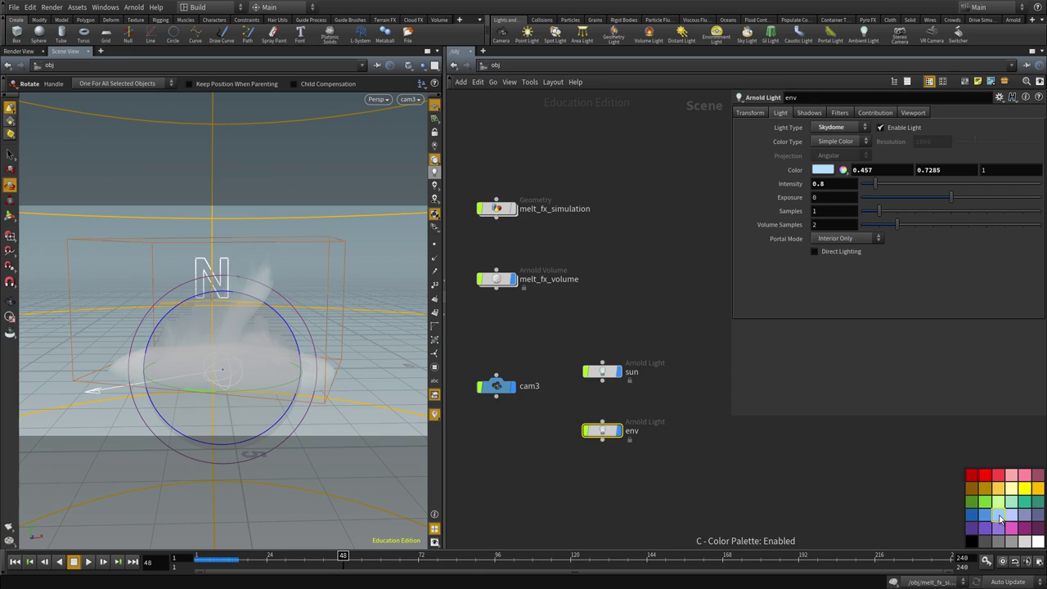
left_click(1000, 519)
key("c")
left_click(602, 380)
left_click(603, 422)
key("ctrl+z")
left_click(608, 373)
key("c")
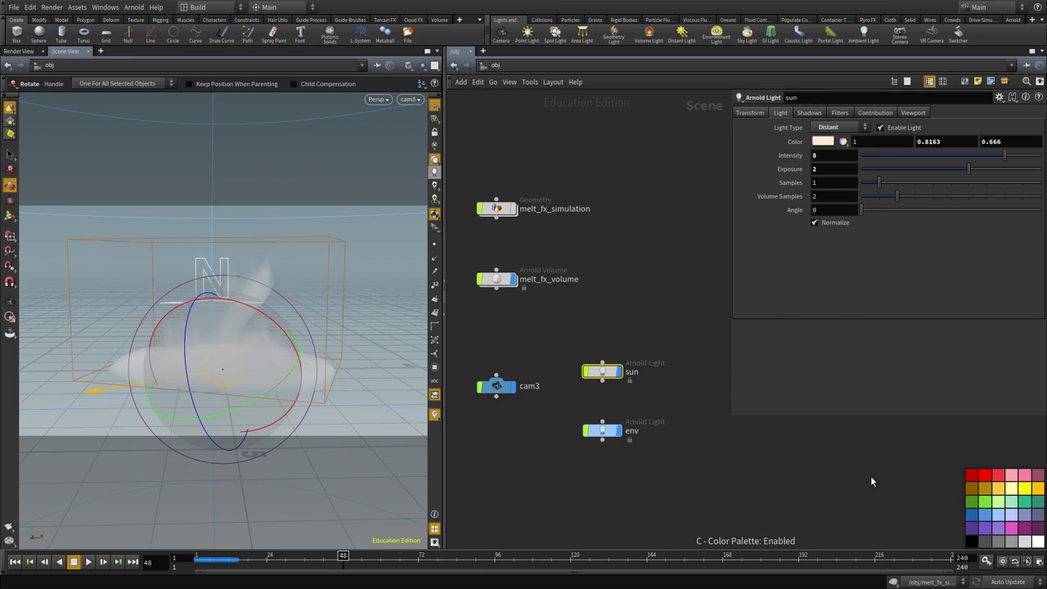
left_click(1002, 489)
key("c")
Step: Move the sun and env nodes together up beside the melt_fx_volume and cam3 nodes, then deselect them
middle_click_drag(571, 374, 573, 363)
left_click_drag(596, 313, 604, 417)
left_click_drag(606, 367, 636, 297)
middle_click_drag(578, 315, 580, 338)
left_click(568, 337)
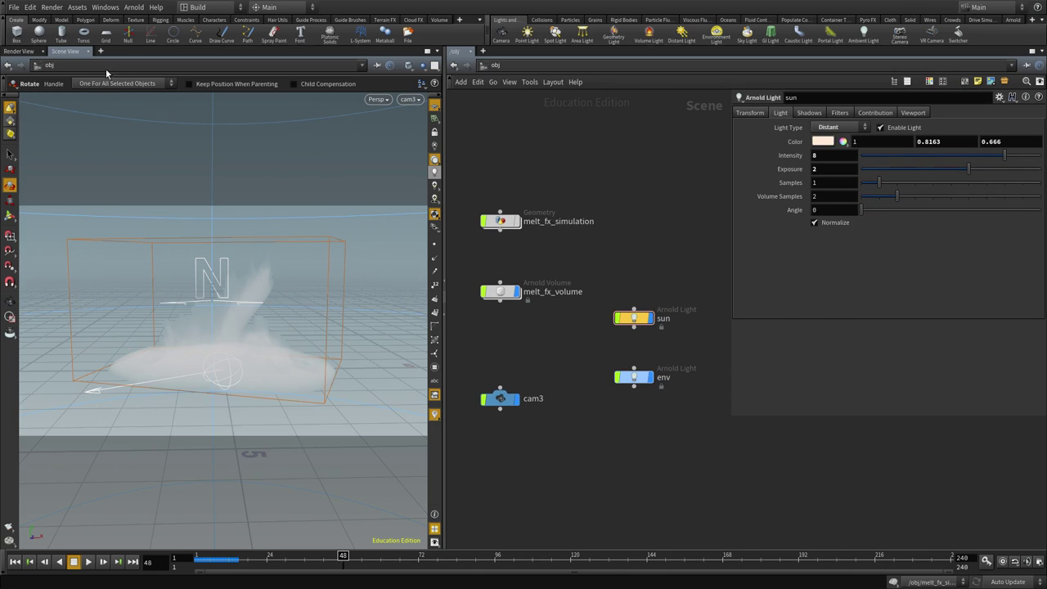
Step: Add an Arnold render node in the out network and name it melt_fx_dense_preview
left_click(518, 66)
left_click(535, 123)
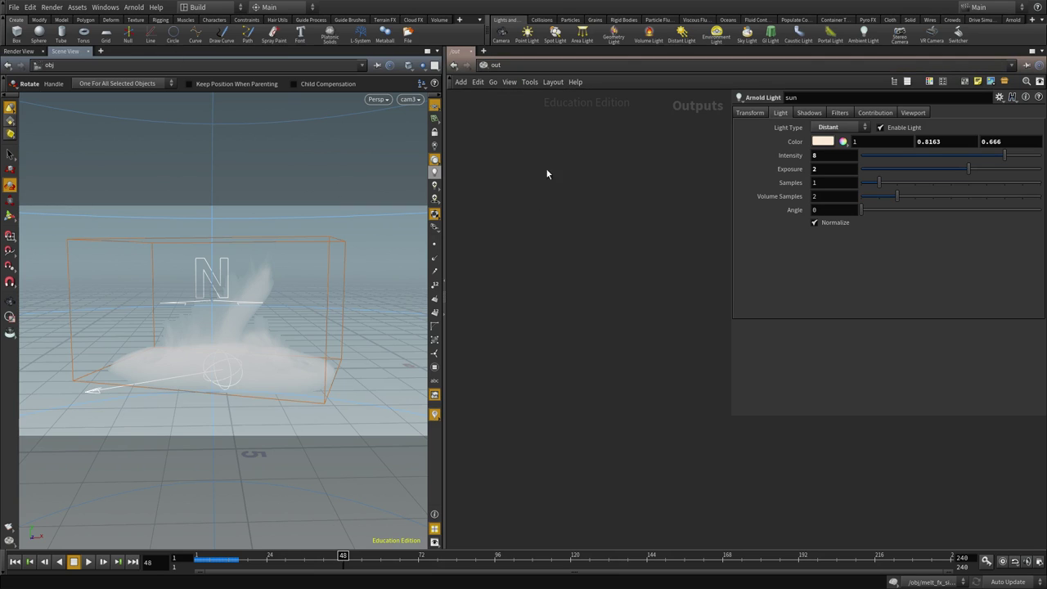
key("Tab")
type("arn")
key("Return")
left_click(551, 320)
key("F2")
type("mef")
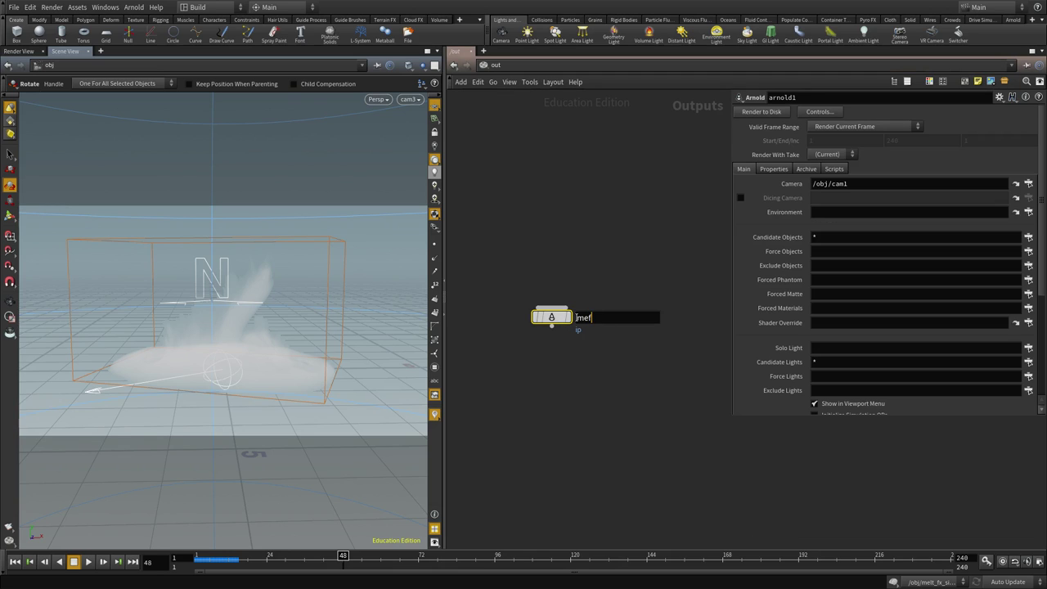
type("t_fxdense_preview")
key("Return")
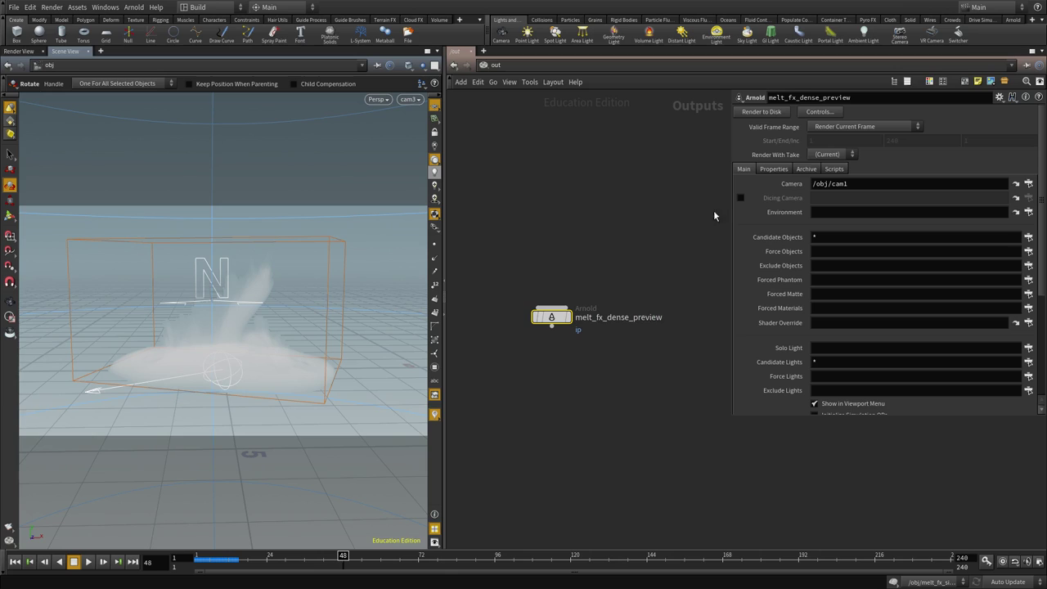
Step: Set the render camera to /obj/cam3, clear the candidate objects and force only melt_fx_volume to render
left_click(1029, 183)
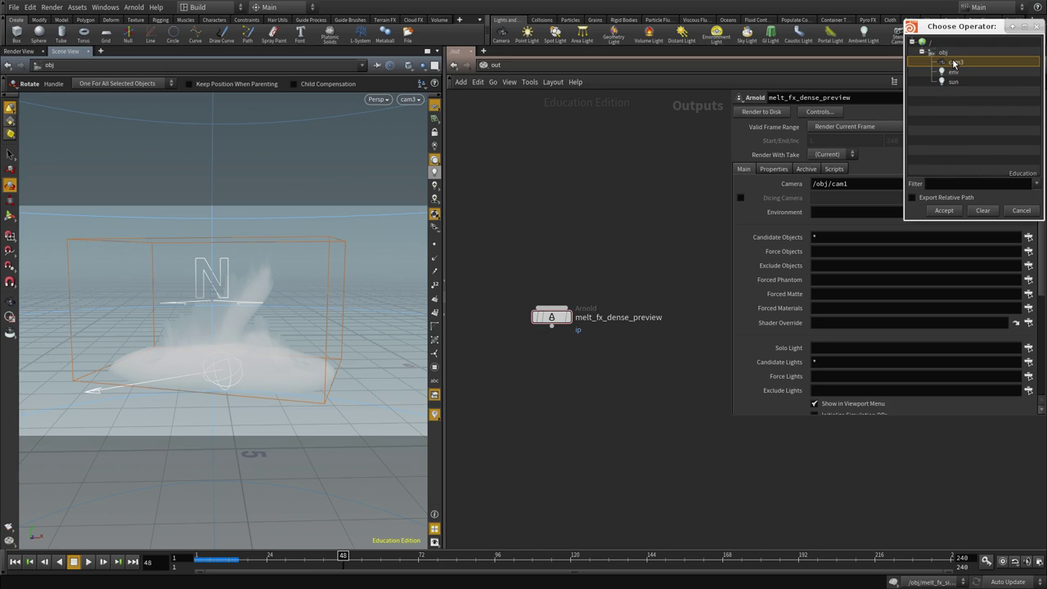
left_click(944, 210)
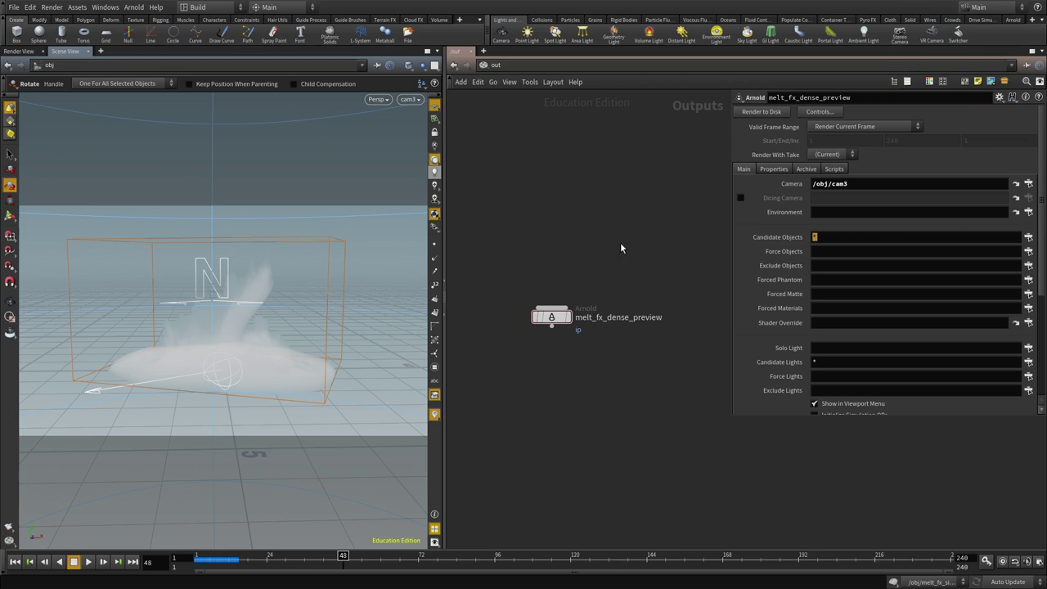
left_click(1030, 251)
left_click(896, 130)
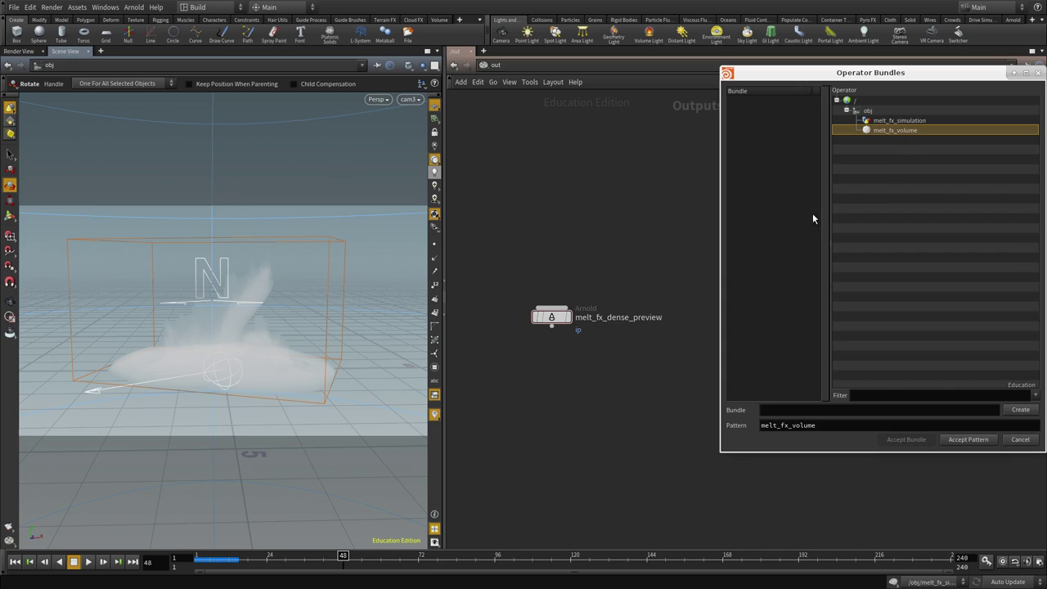
left_click(969, 440)
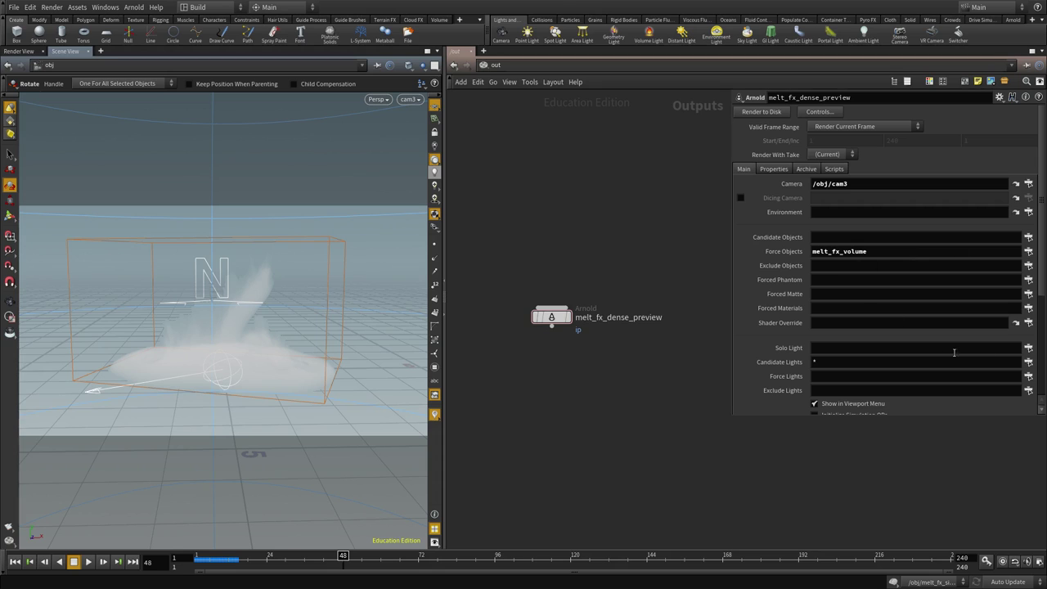
Step: Set the render node's forced lights to sun and env, and clear its candidate lights
left_click(1030, 376)
left_click(879, 107)
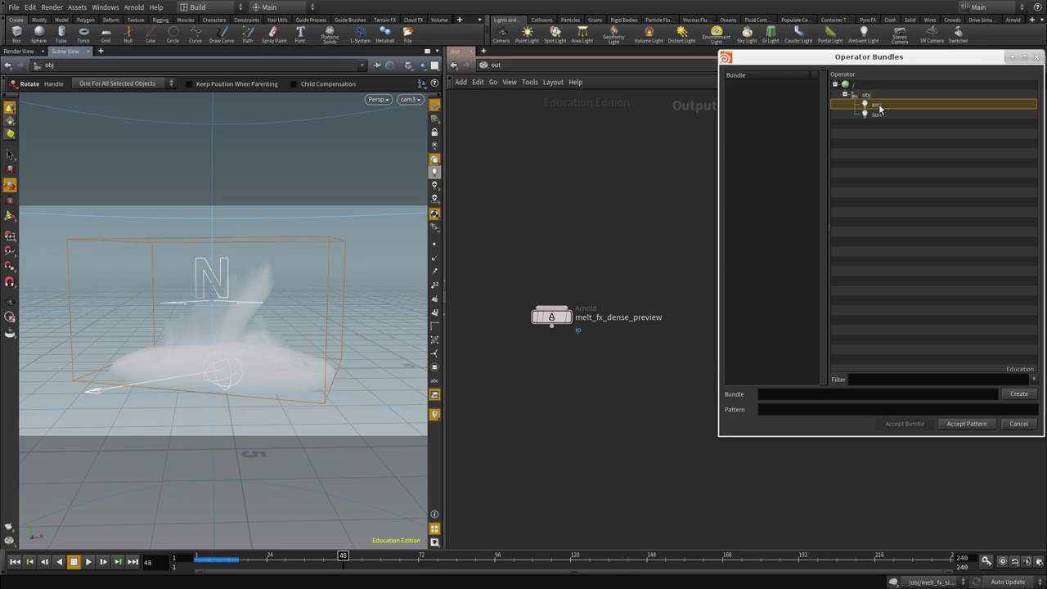
left_click(876, 115, "ctrl")
left_click(977, 424)
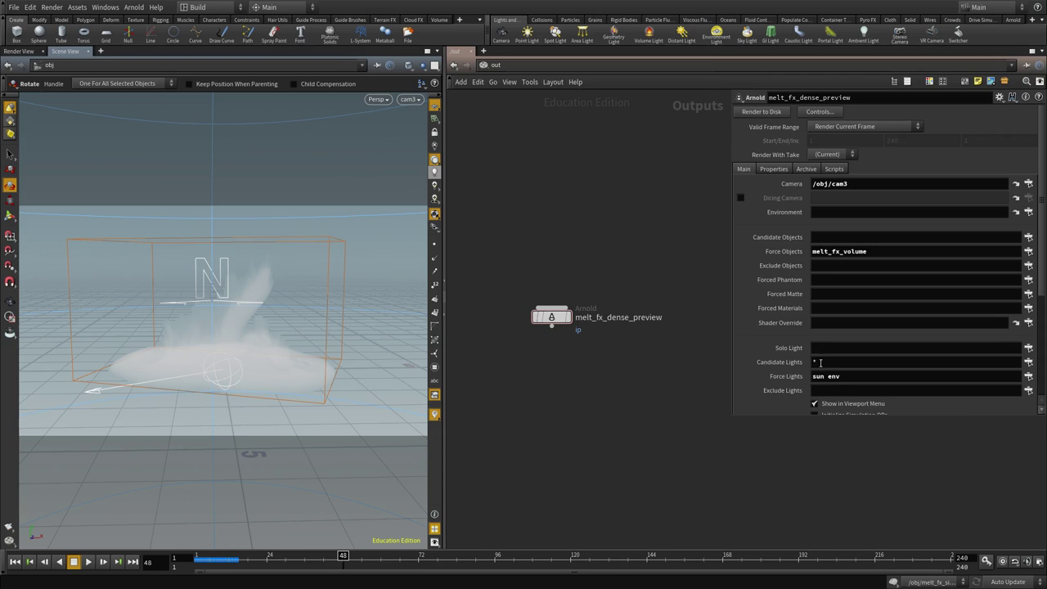
Step: Return the network editor to the obj network
left_click(494, 65)
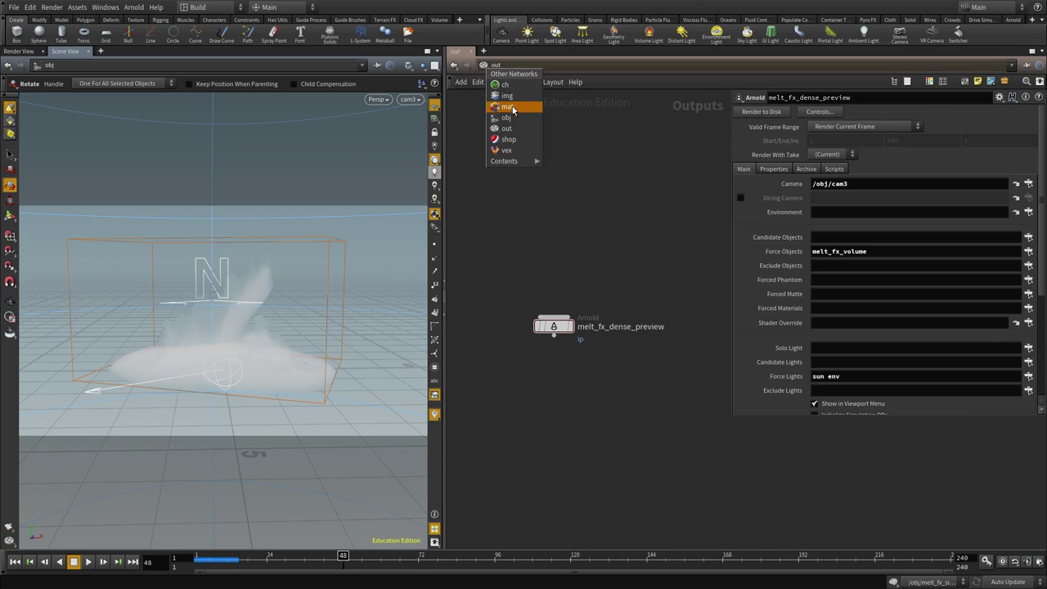
left_click(507, 117)
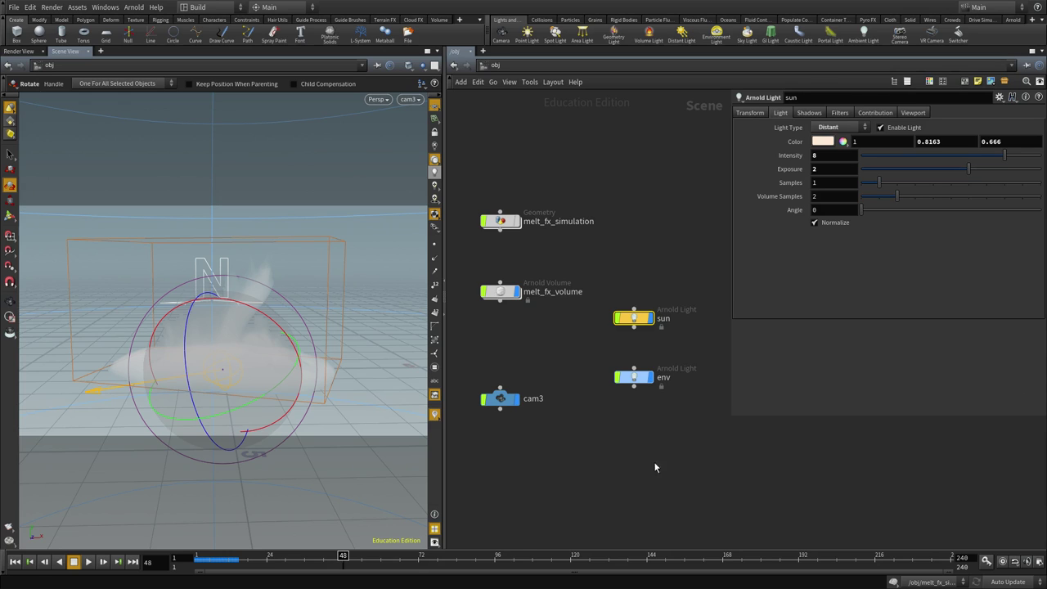
key("ctrl+v")
left_click_drag(627, 470, 577, 397)
key("Delete")
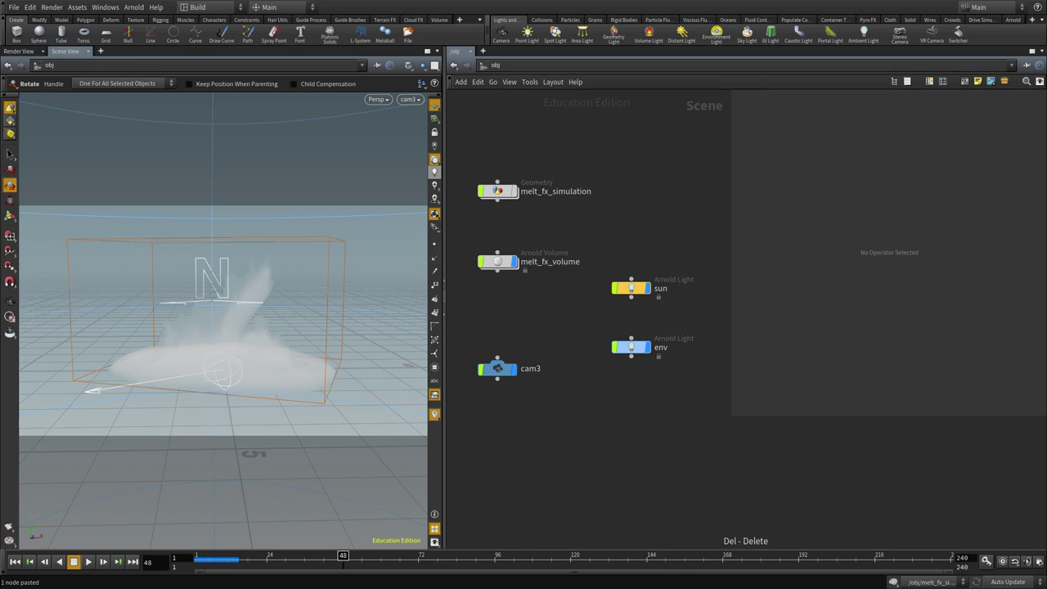
Step: Paste the copied grid1 geometry into the obj network as the ground plane, in free space below the lights
key("ctrl+v")
left_click_drag(701, 407, 529, 504)
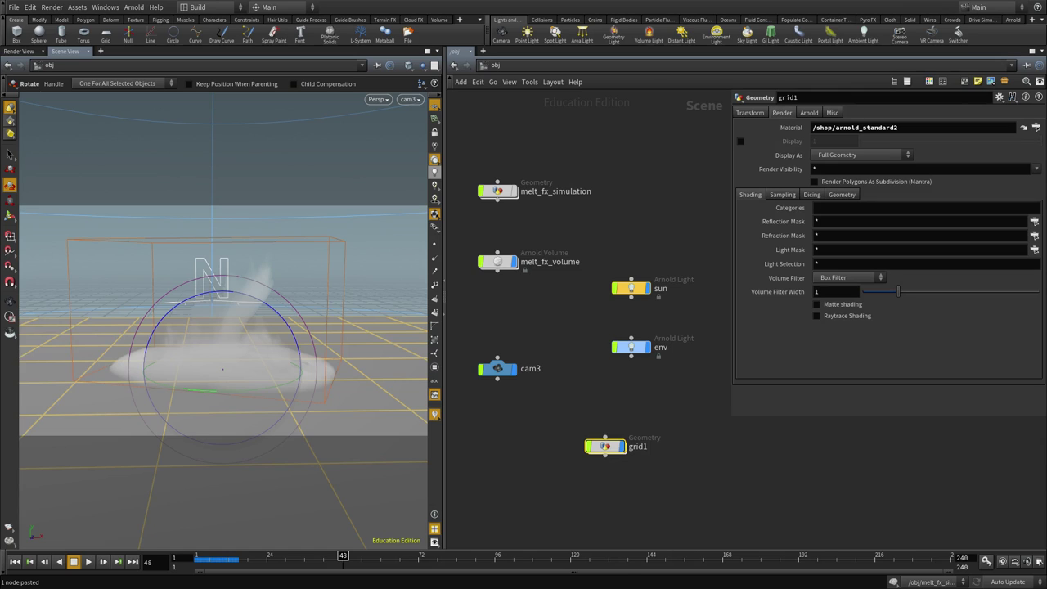
Step: Add an Arnold Standard shader in the shop network, above the melt_fx_dense_volume shader network
left_click(497, 66)
left_click(497, 65)
left_click(496, 65)
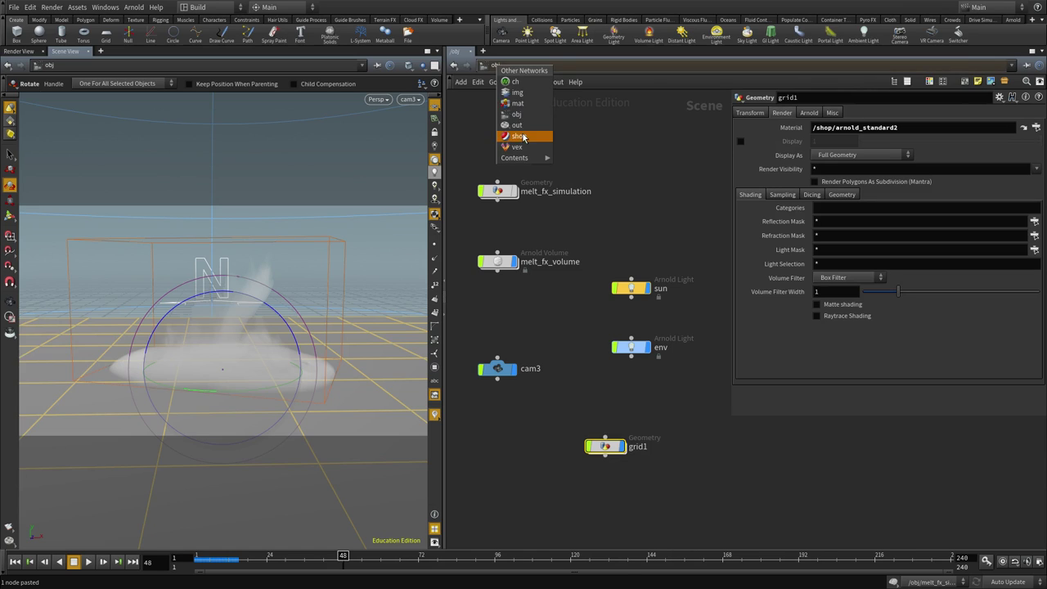
left_click(521, 135)
key("Tab")
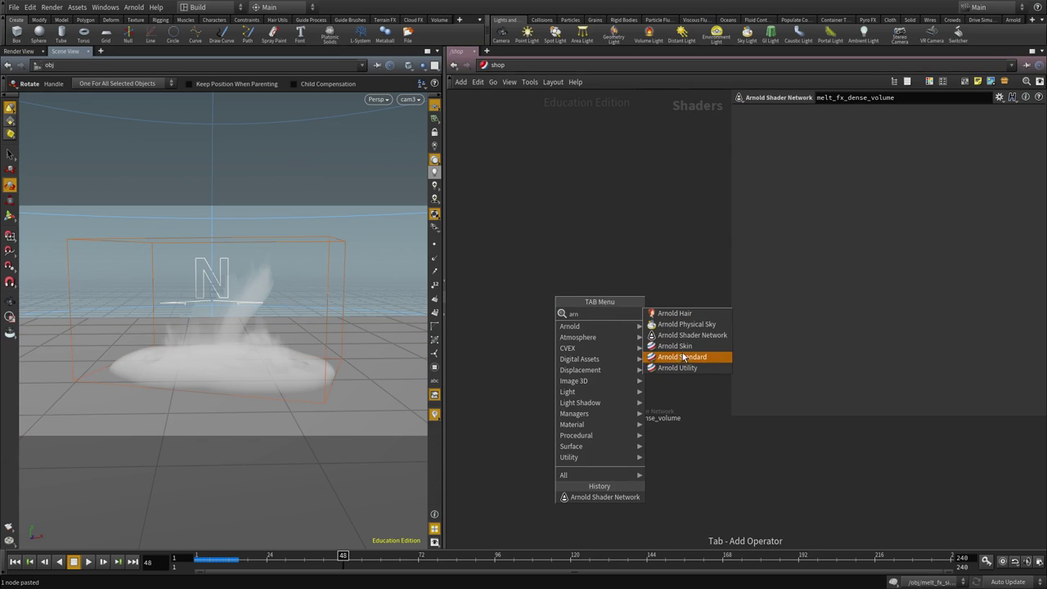
key("Escape")
left_click(576, 352)
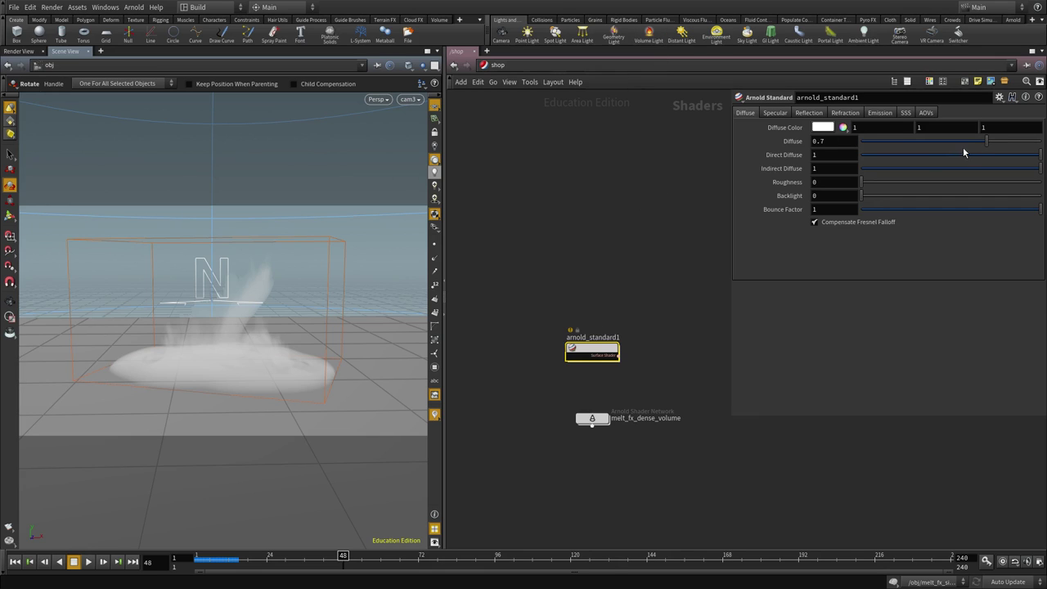
Step: Start rendering /out/melt_fx_dense_preview in the Render View with its display options shown
left_click(18, 51)
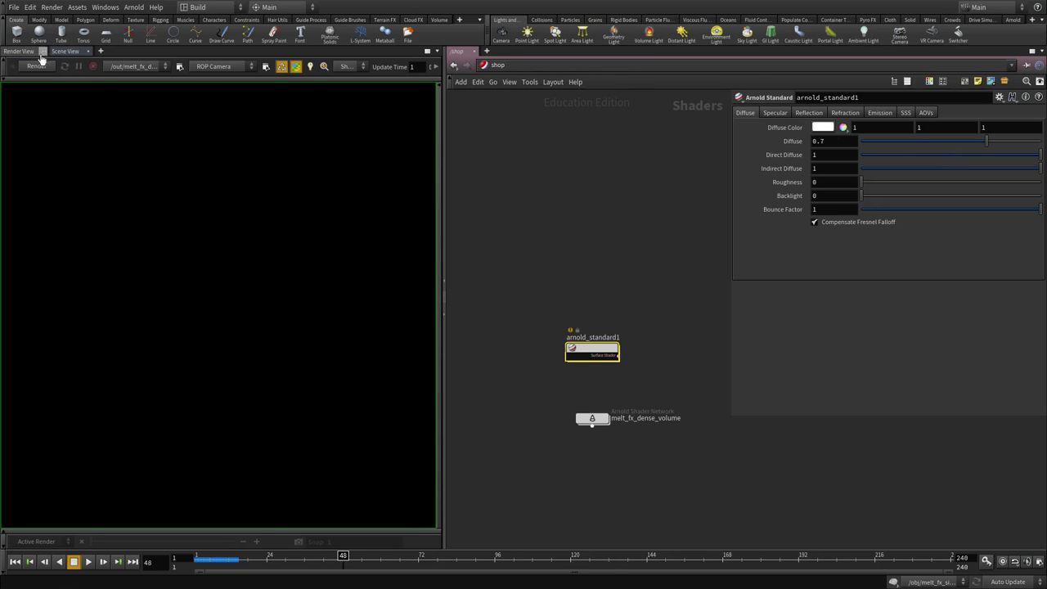
left_click(143, 69)
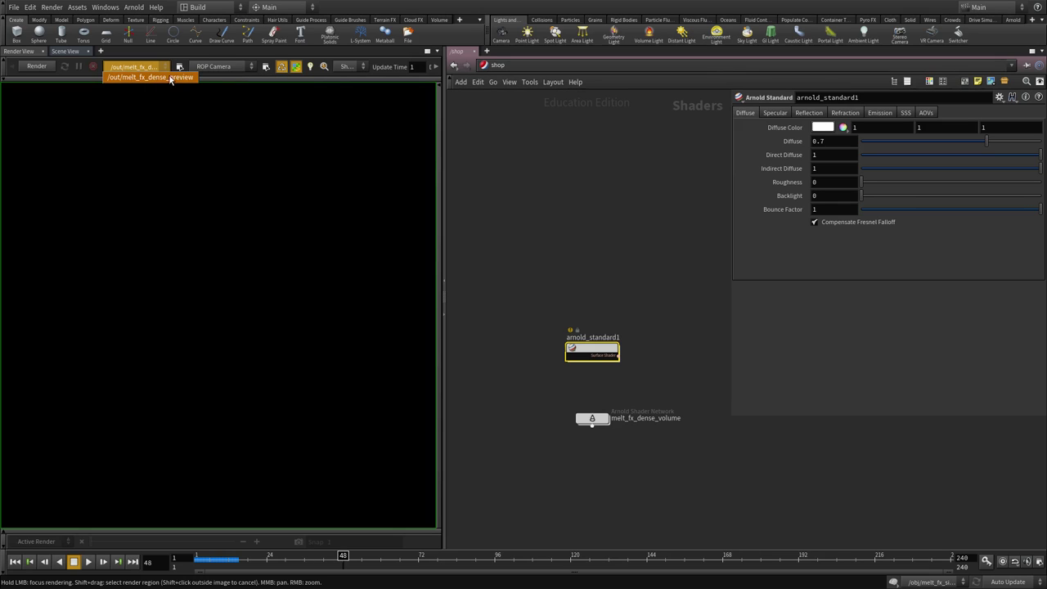
left_click(169, 77)
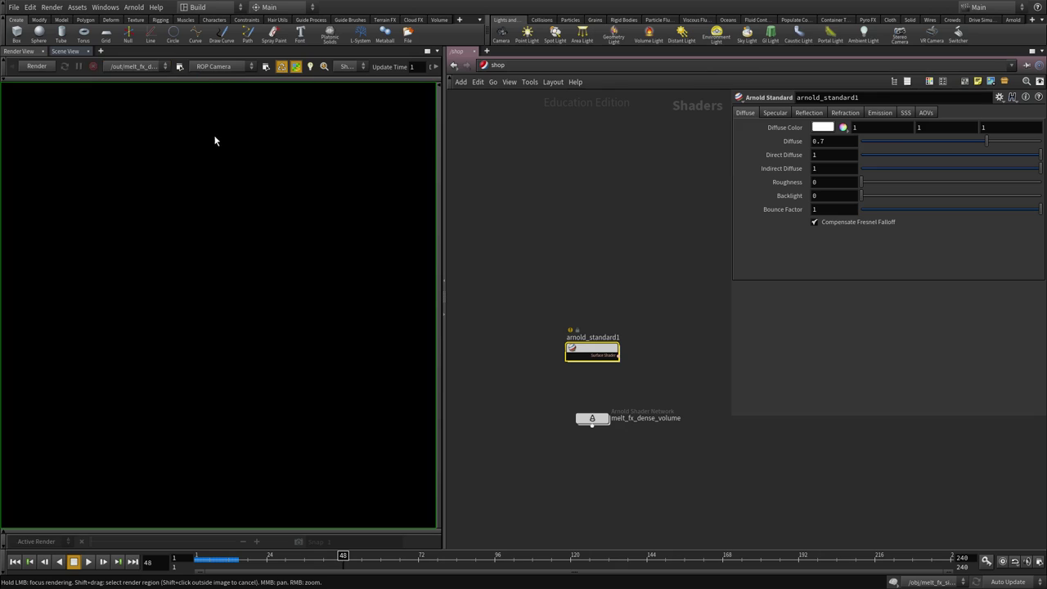
left_click(66, 79)
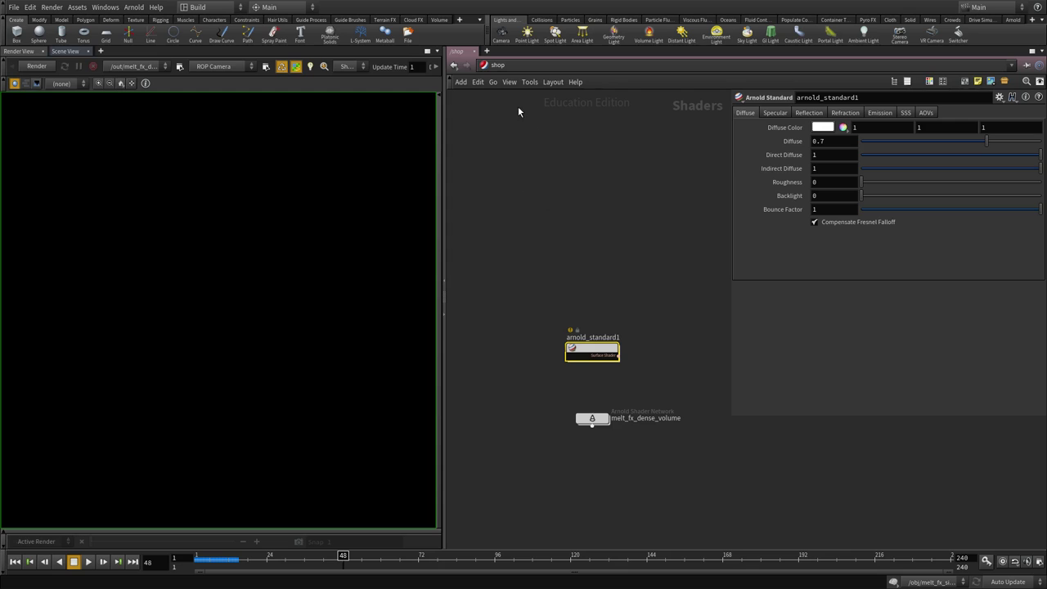
left_click(37, 66)
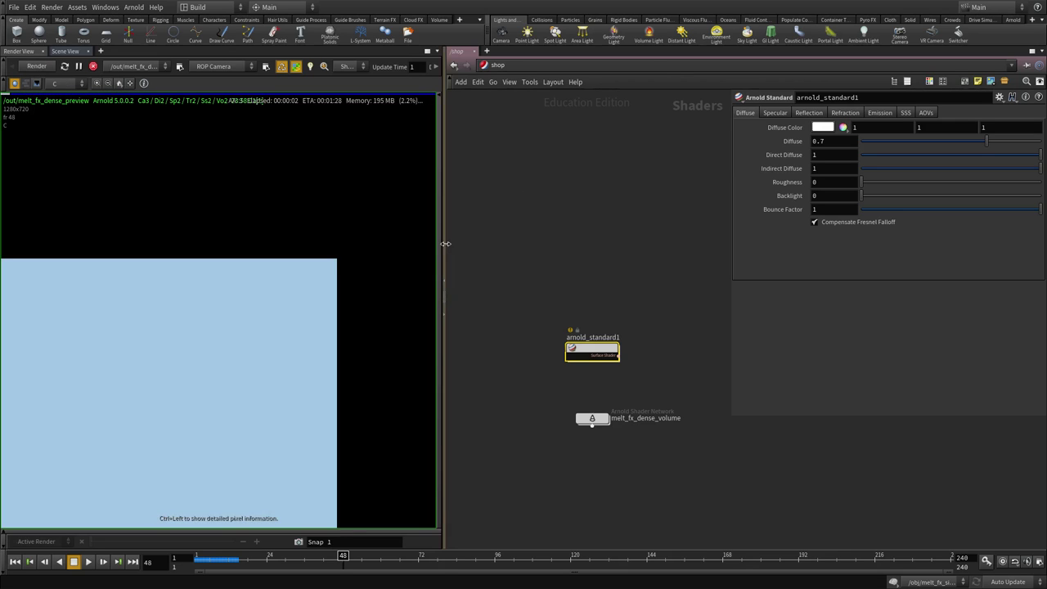
Step: Widen the Render View pane and show its colour correction controls below the image
left_click_drag(444, 286, 609, 302)
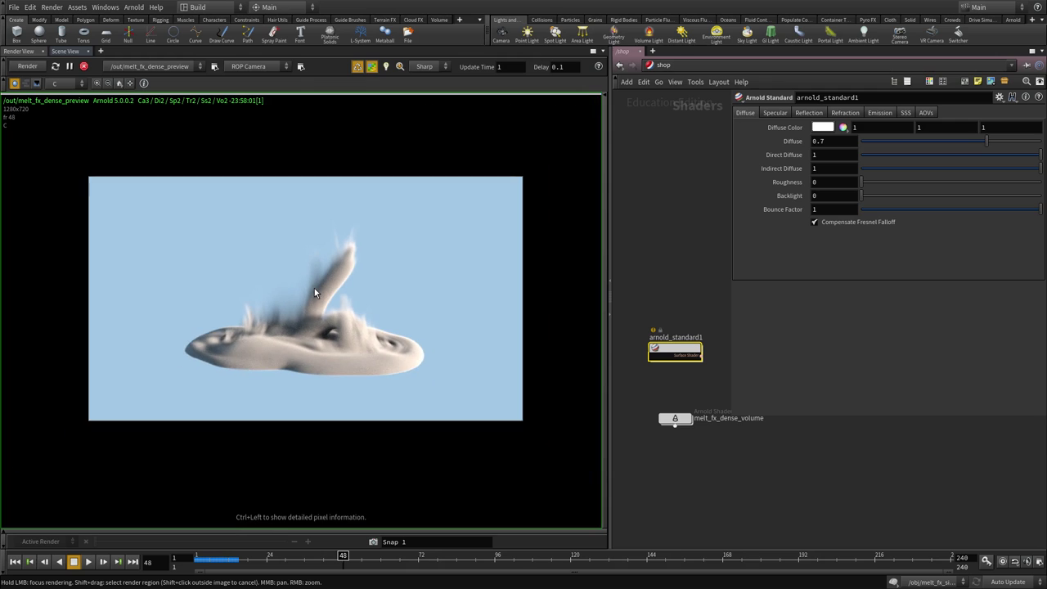
left_click_drag(609, 386, 577, 386)
left_click(354, 533)
Step: Add grid1 to the forced objects of melt_fx_dense_preview beside melt_fx_volume, and restart the render
middle_click_drag(660, 267, 658, 274)
left_click(626, 64)
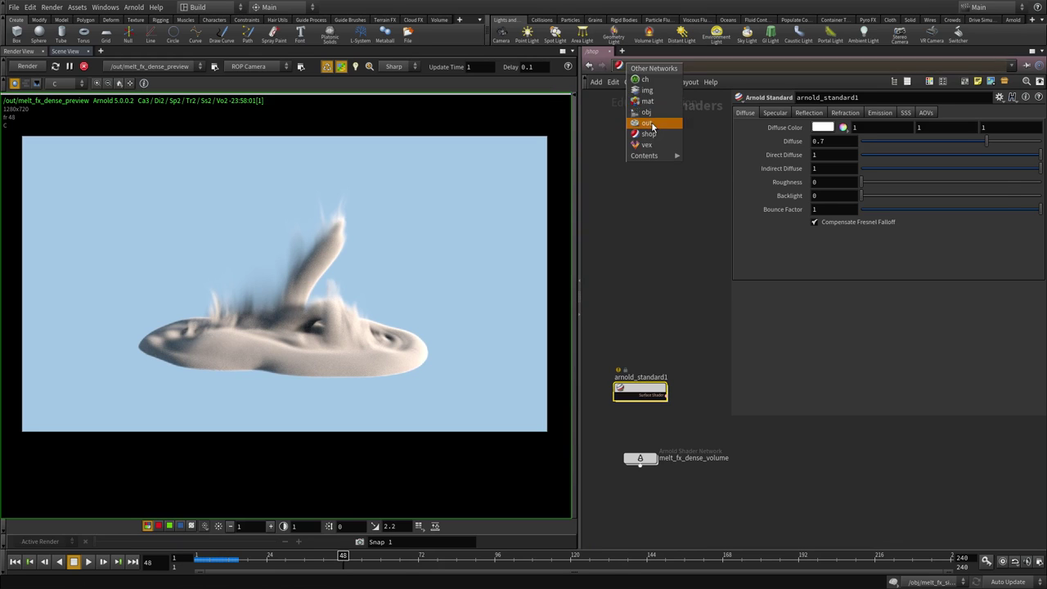
left_click(644, 117)
left_click(1029, 252)
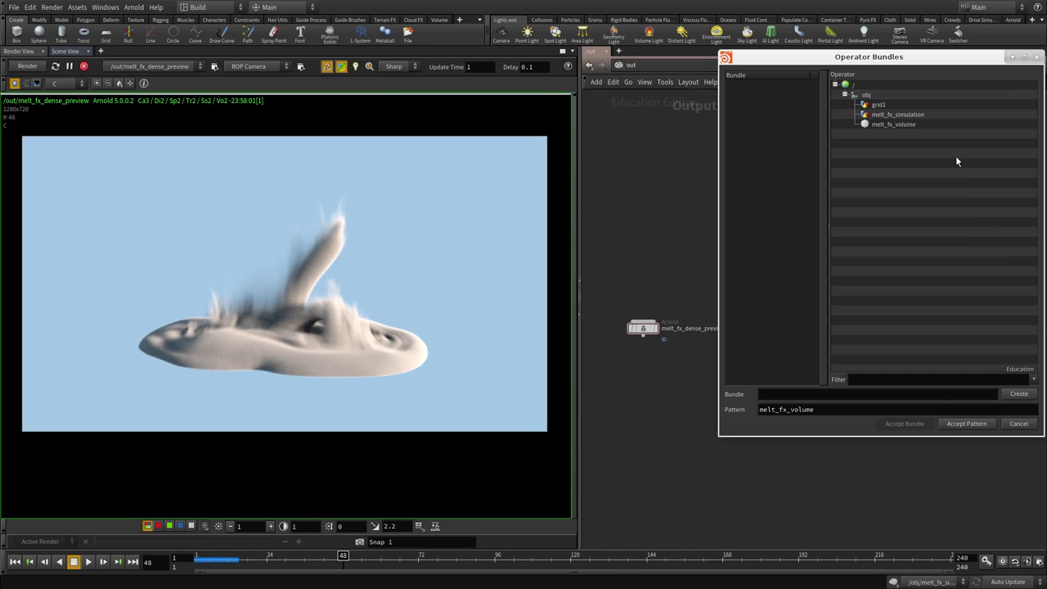
left_click(879, 105)
left_click(888, 125, "ctrl")
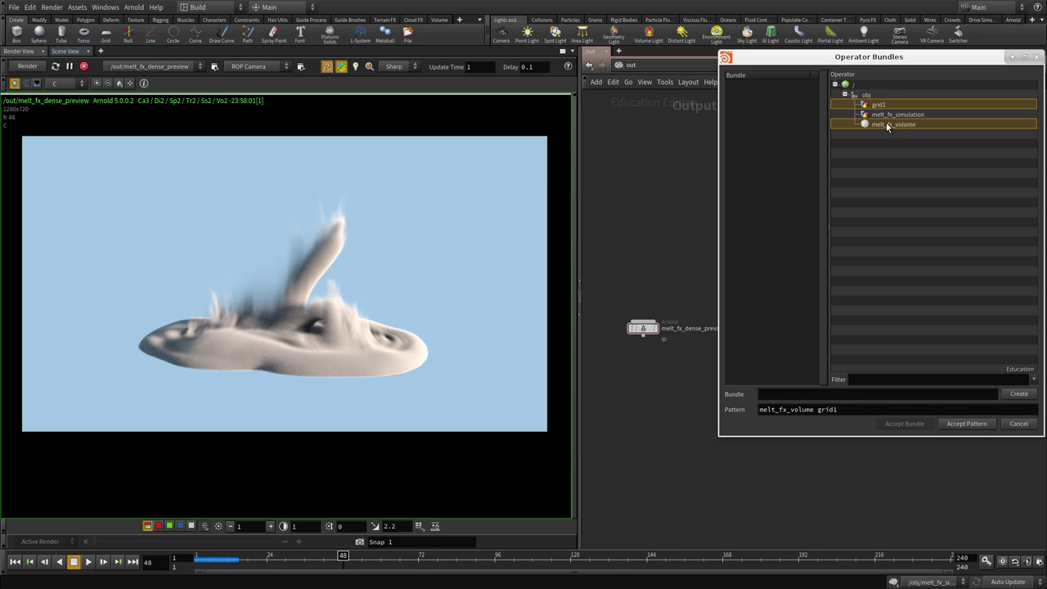
left_click(967, 424)
left_click(27, 69)
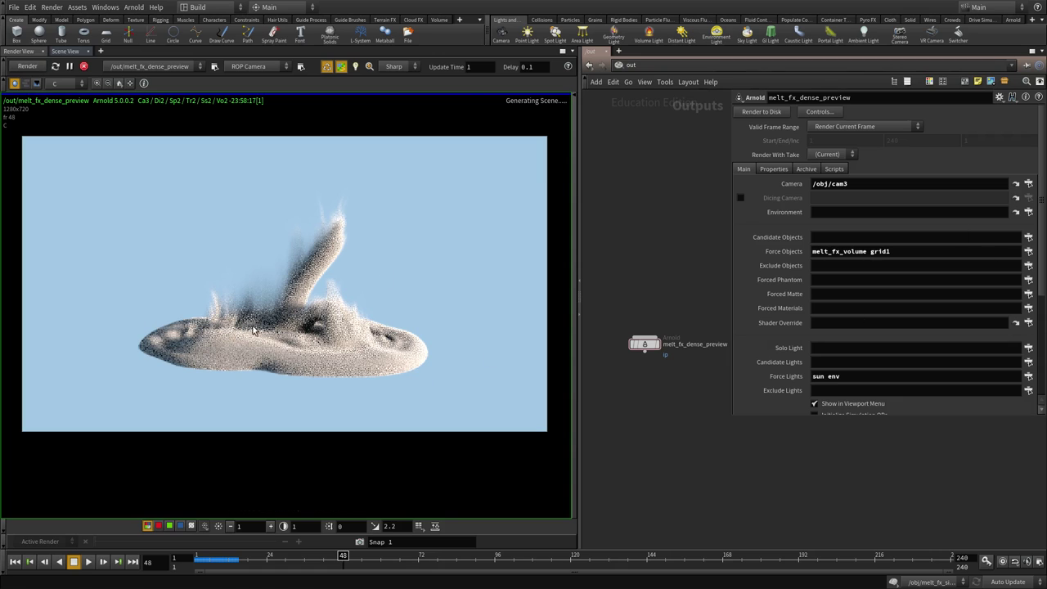
Step: Assign /shop/arnold_standard1 as the material of grid1 in the obj network, and restart the render
left_click(624, 67)
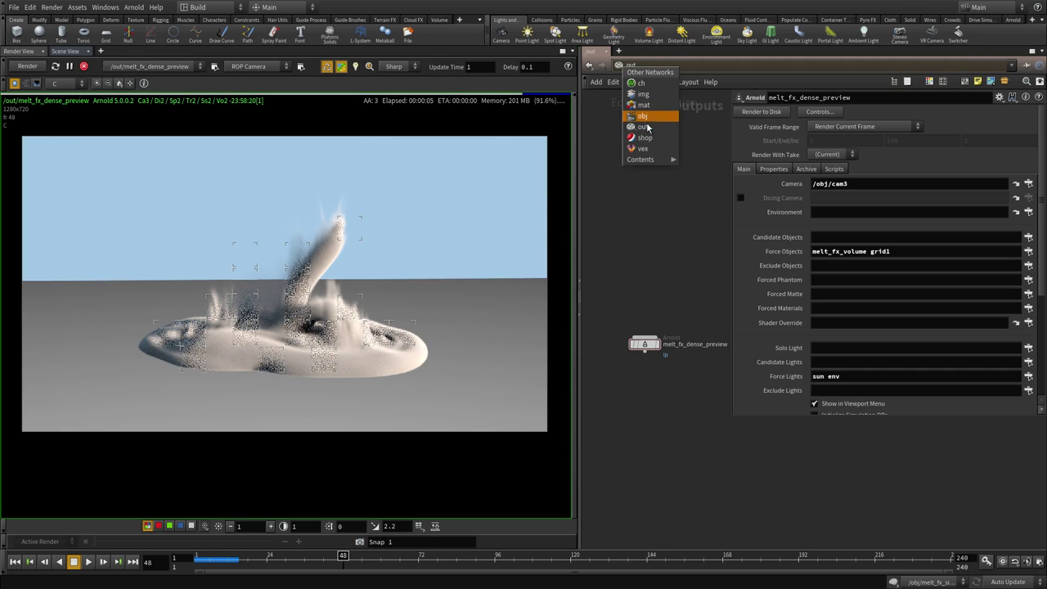
left_click(644, 116)
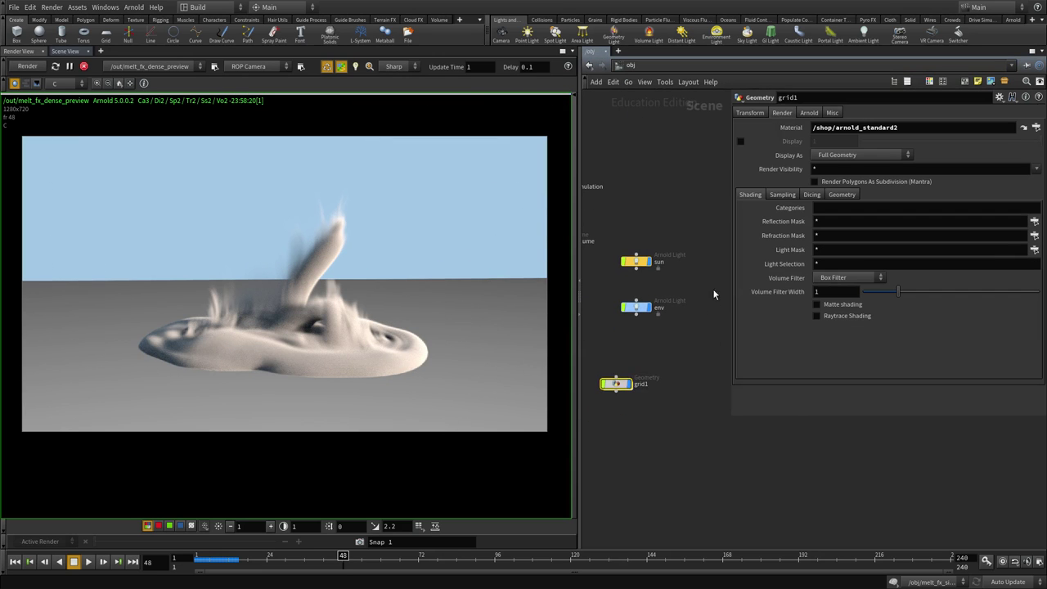
left_click(1036, 126)
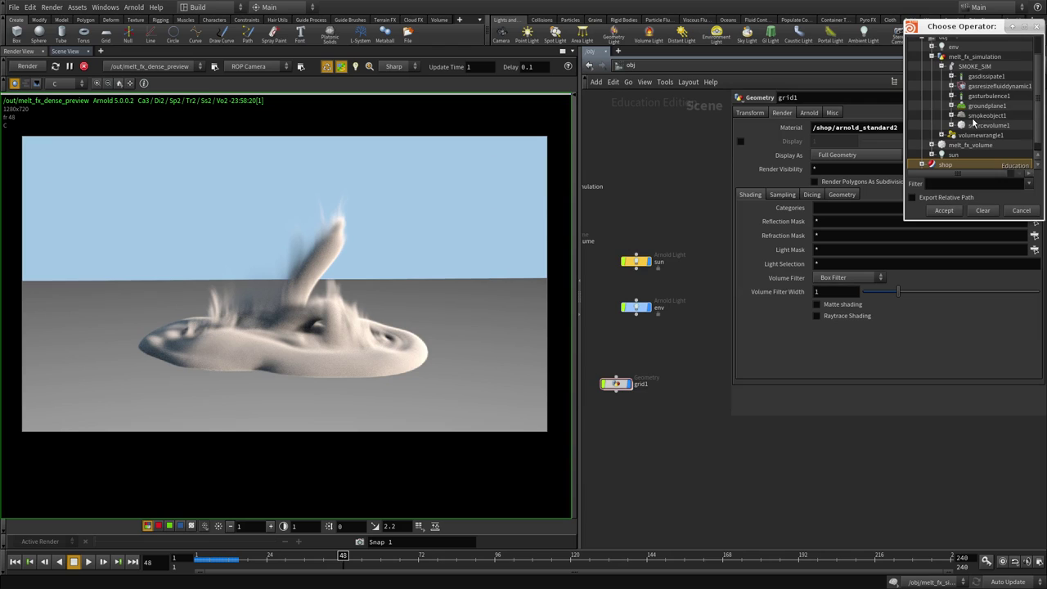
scroll(970, 131, "down", 1)
left_click(923, 154)
left_click(973, 149)
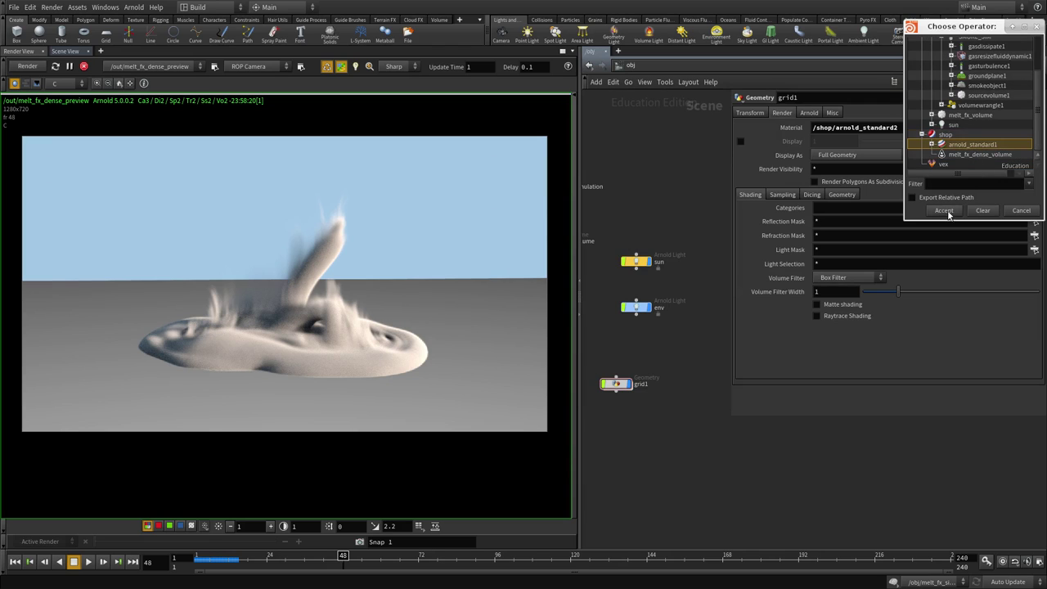
left_click(945, 211)
left_click(36, 67)
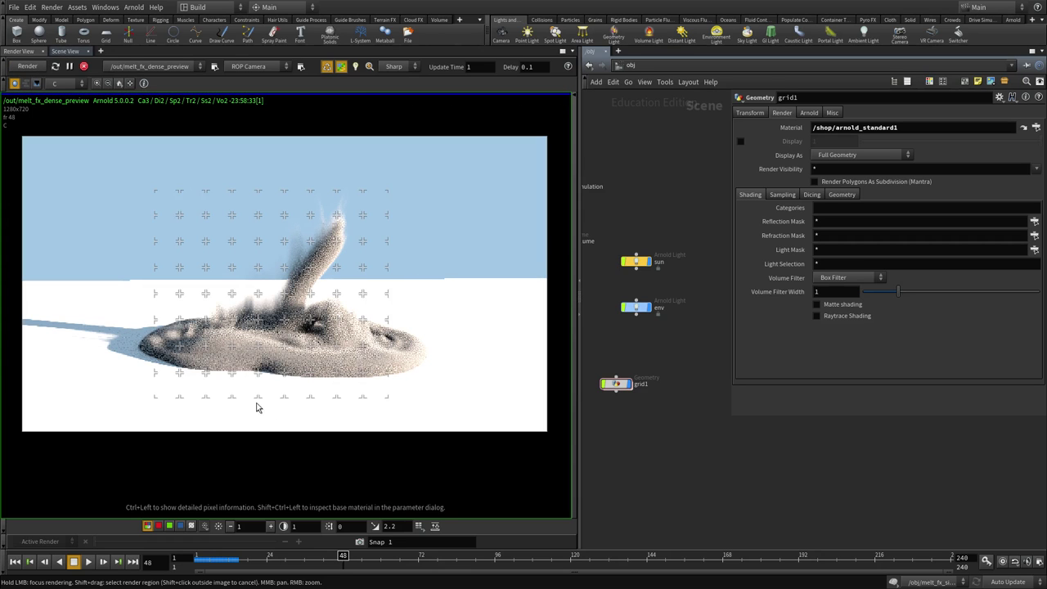
Step: Lower the Diffuse weight of the grid's arnold_standard1 shader to about 0.188
left_click(627, 66)
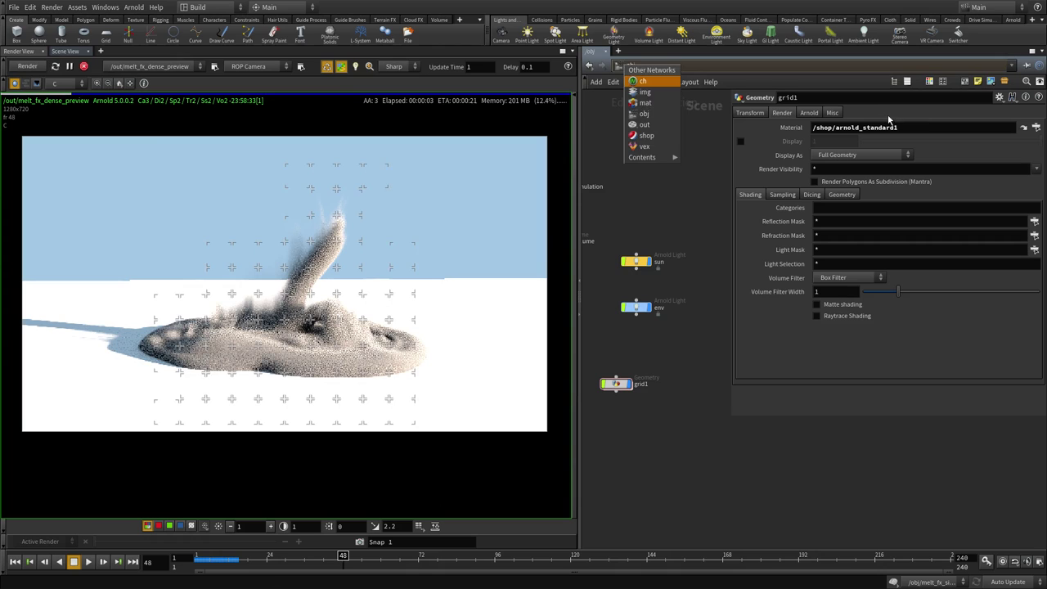
left_click(991, 131)
left_click(1023, 129)
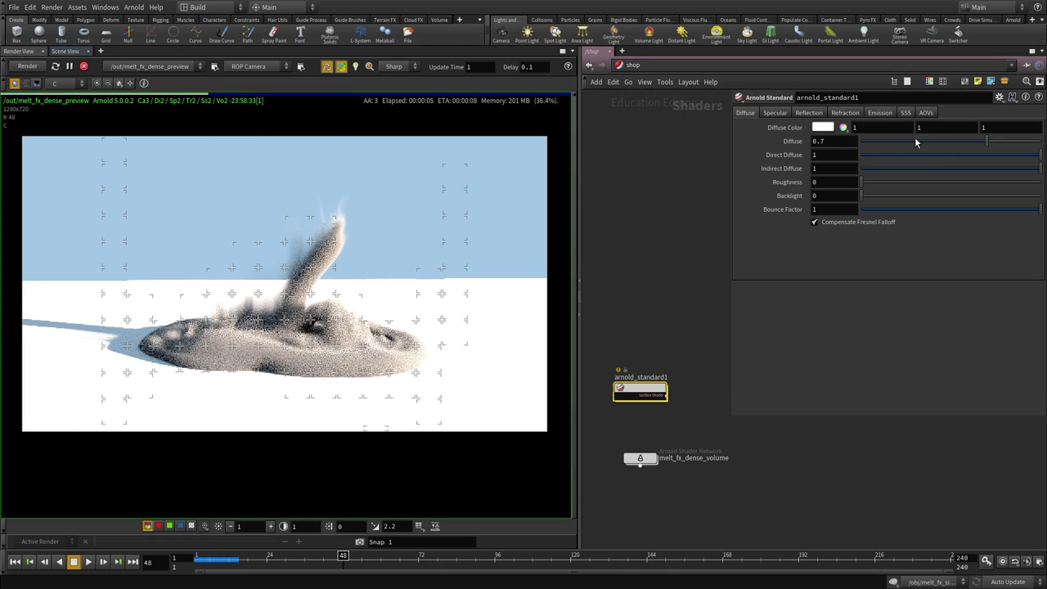
left_click_drag(915, 139, 909, 140)
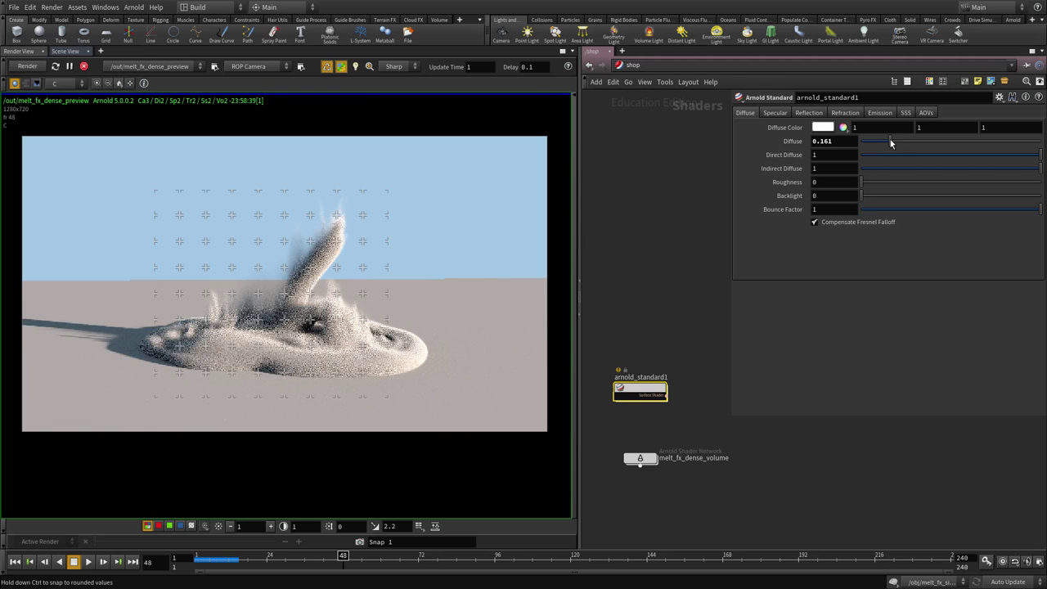
left_click(895, 138)
left_click_drag(900, 139, 895, 140)
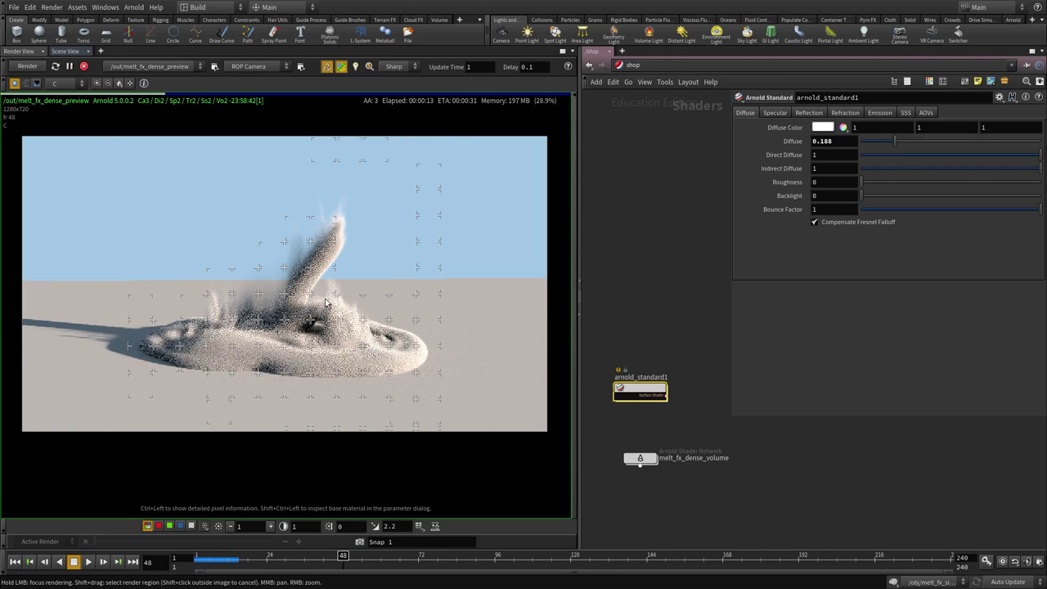
Step: Set the env light's Camera contribution to 0 in the obj network
left_click(632, 65)
left_click(646, 105)
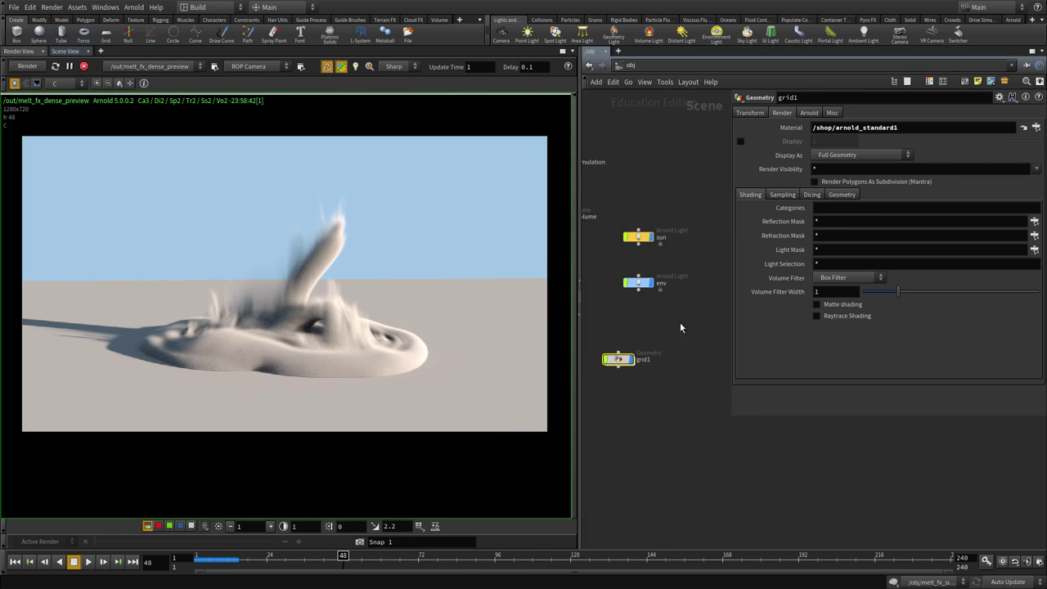
left_click(639, 283)
left_click(872, 113)
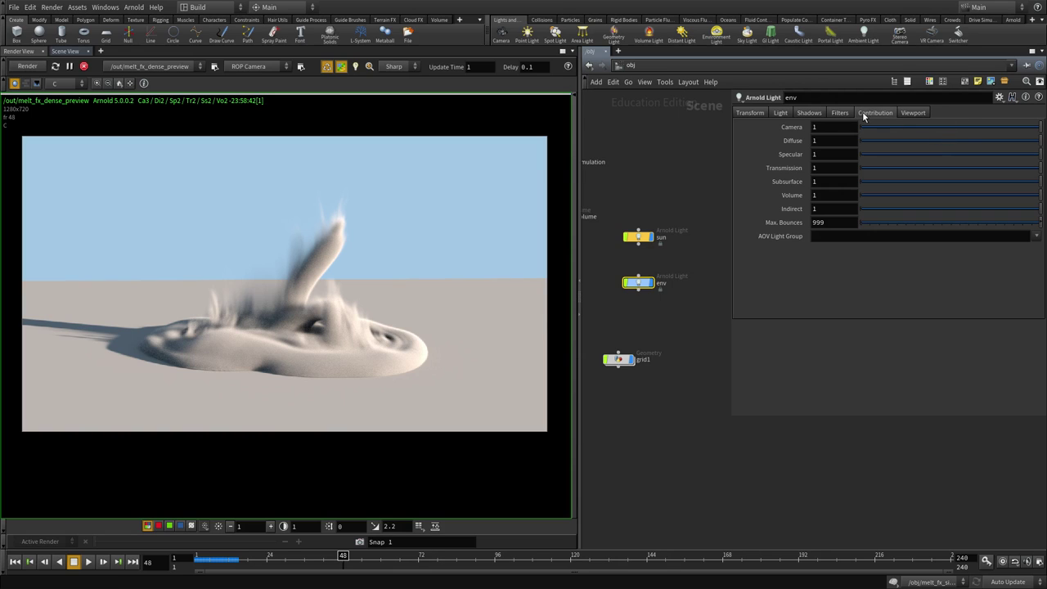
left_click_drag(953, 123, 626, 150)
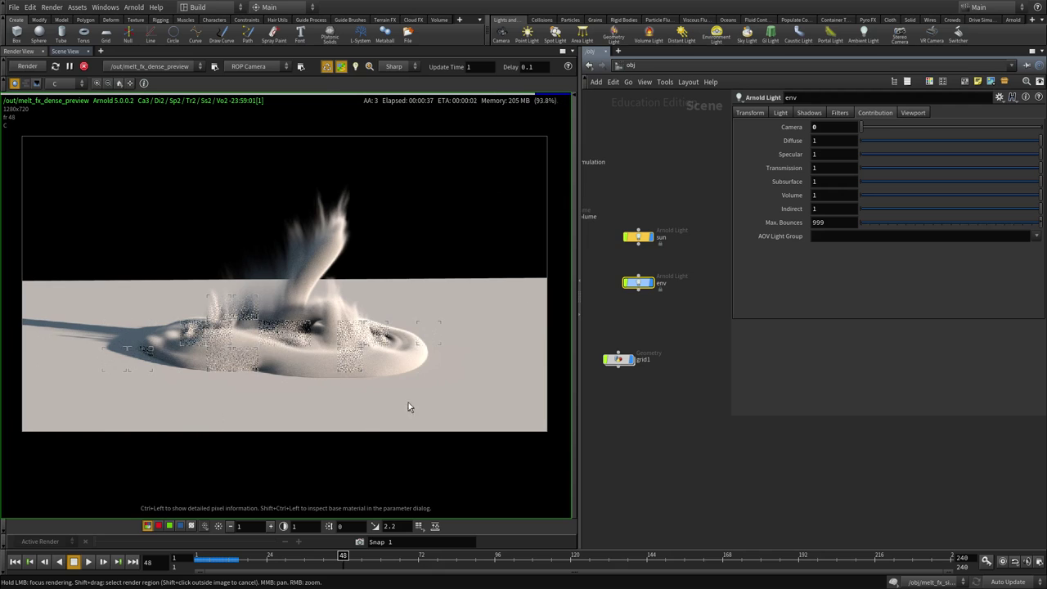
Step: Preview the render with a display gamma of 1, and reset the gamma to 2.2
left_click(118, 83)
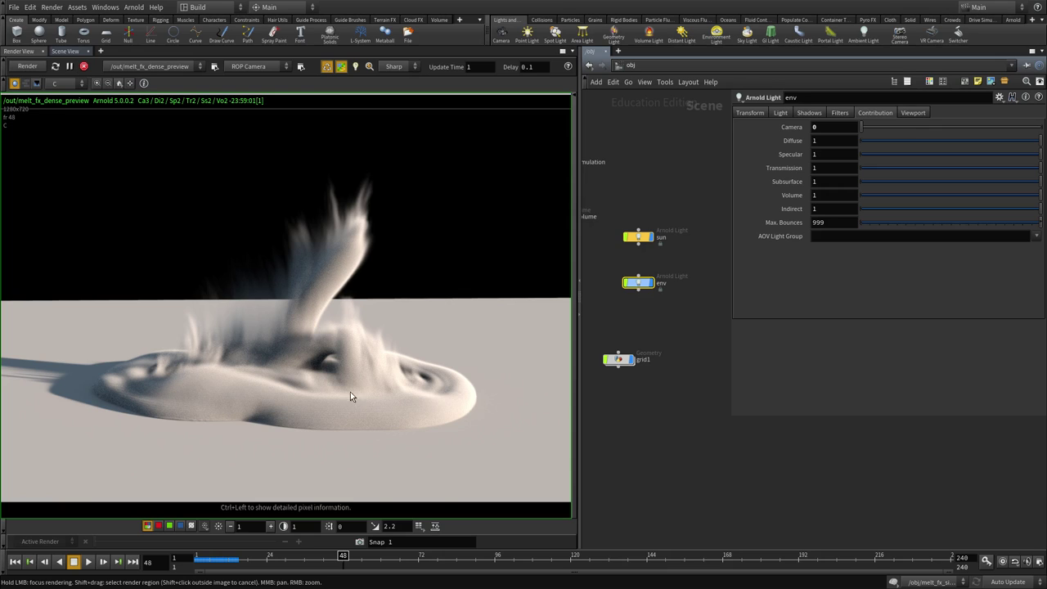
double_click(401, 526)
type("1")
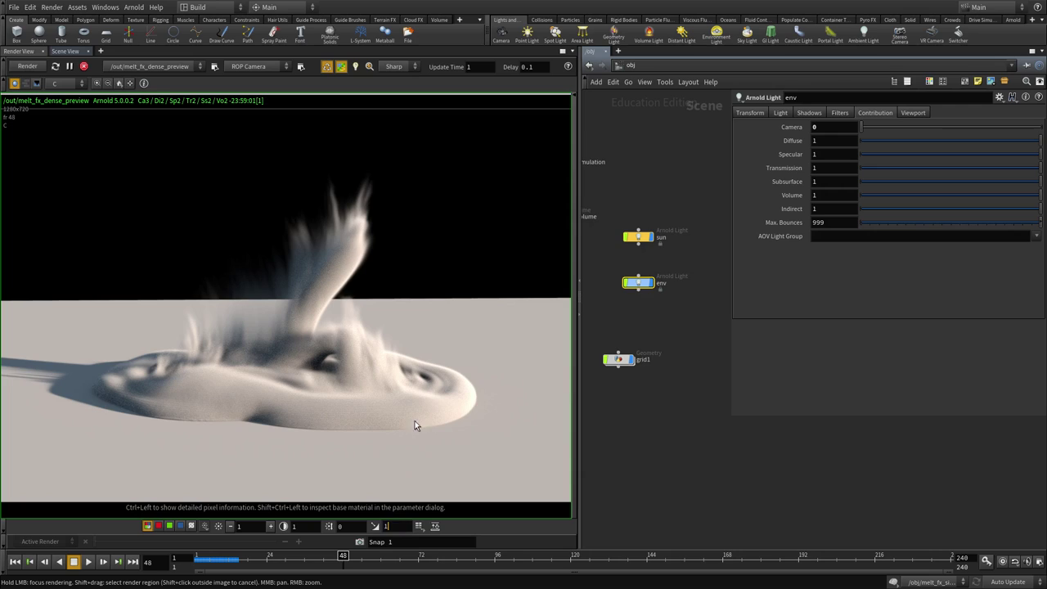
key("Return")
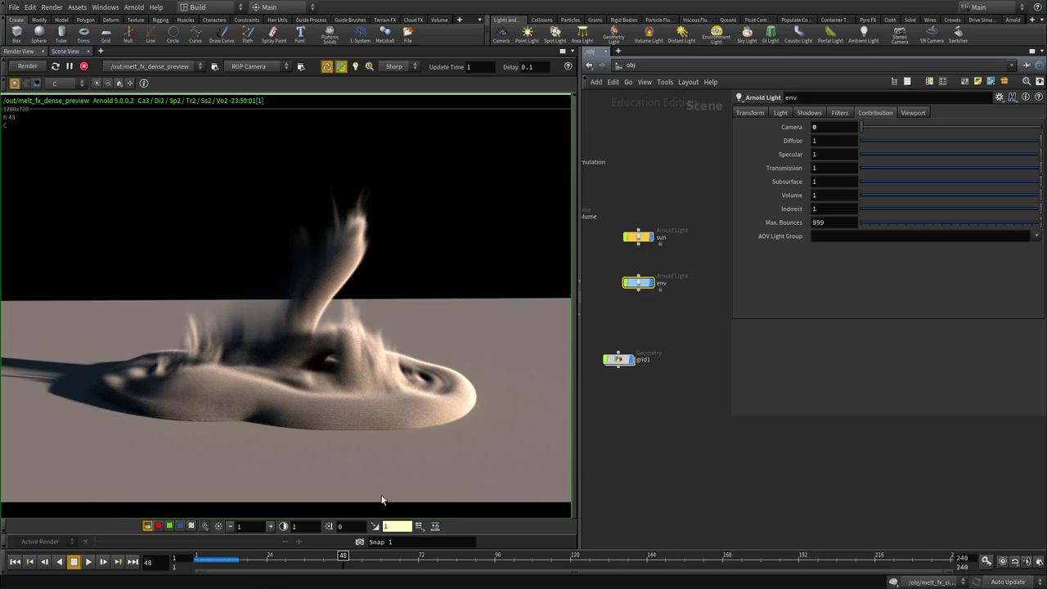
left_click(418, 527)
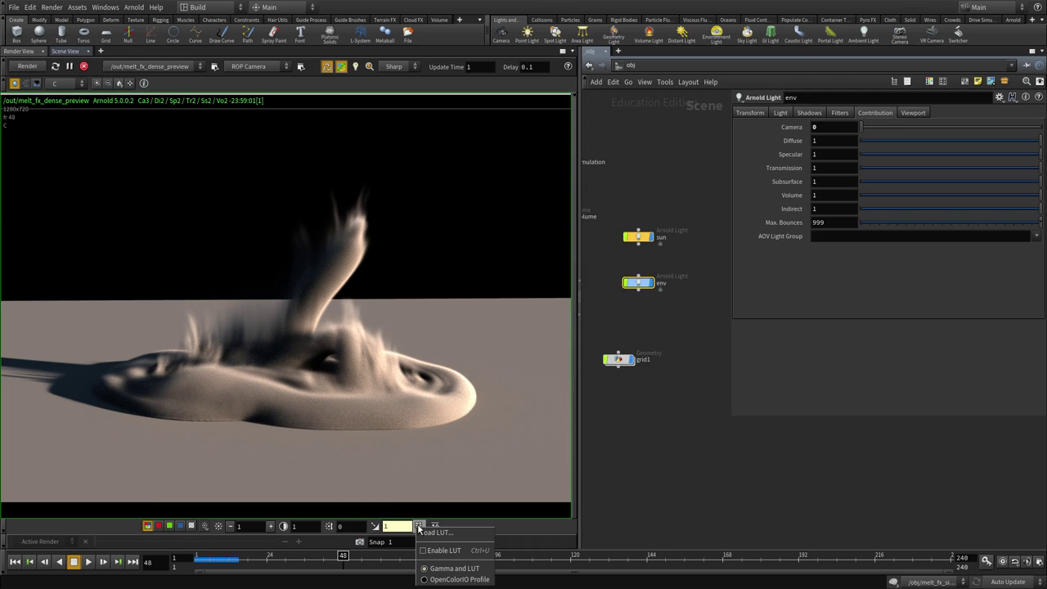
left_click(384, 486)
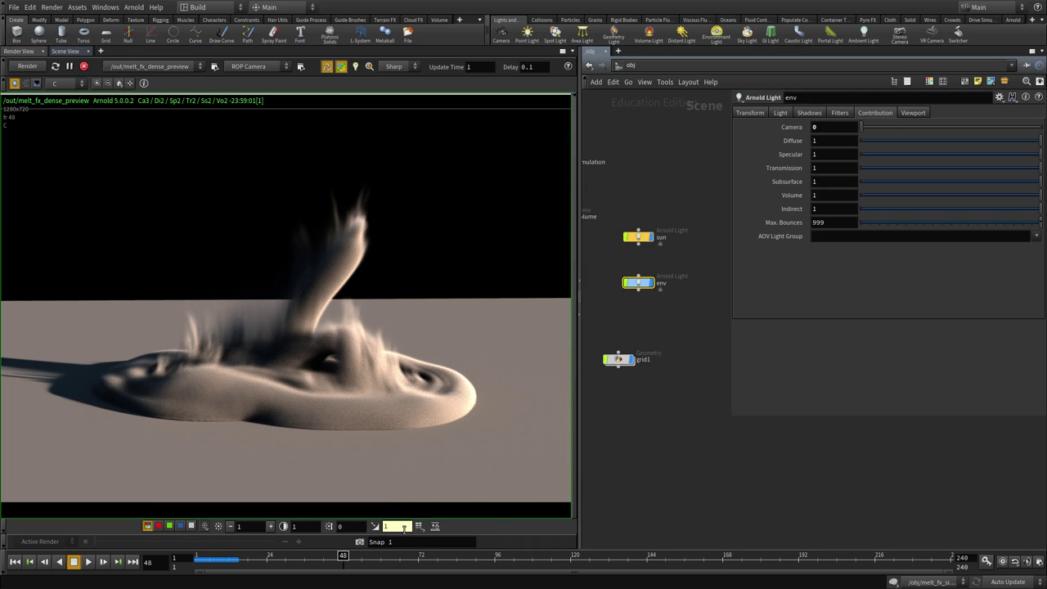
left_click(376, 529)
Step: Load custom_lut.lut from /run/media/rebelway/mainws/rnd/luts as the render view's colour correction LUT
left_click(420, 528)
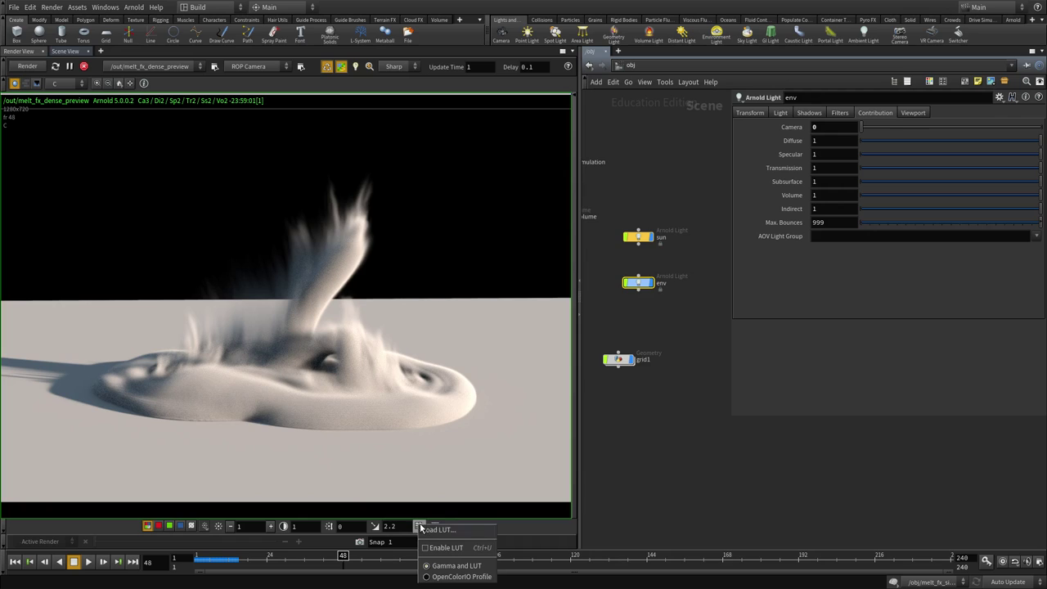
left_click(432, 532)
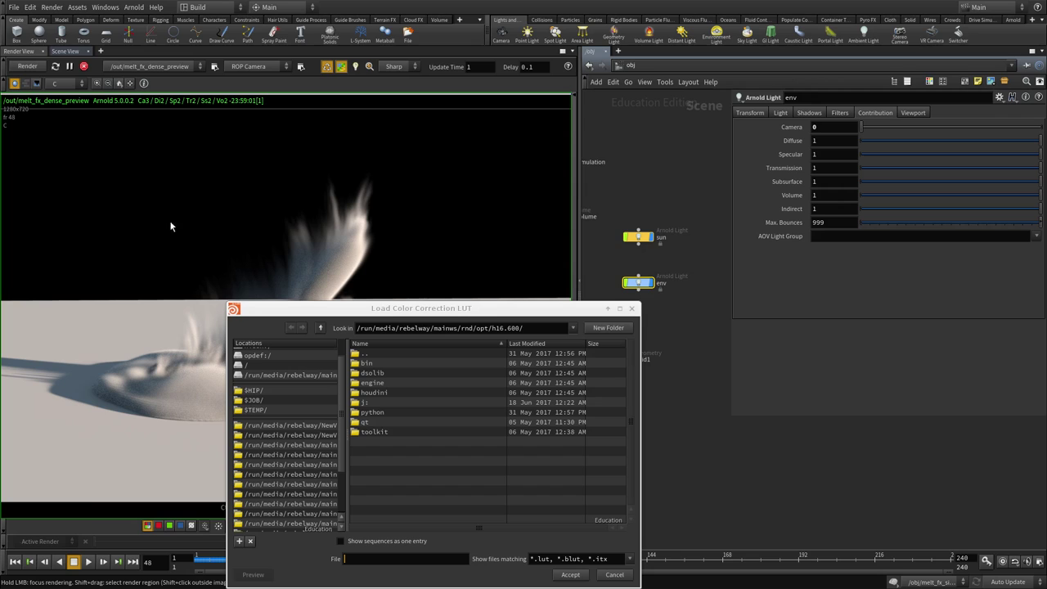
left_click(480, 328)
key("ctrl+a")
type("/run/media/rebelway/mainws/rnd/luts")
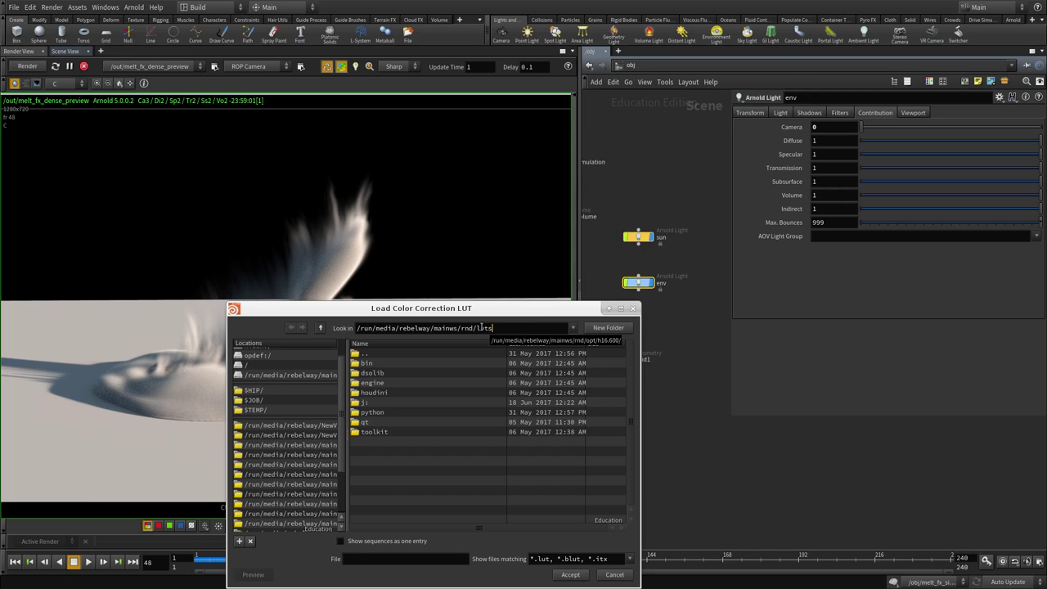
key("Return")
left_click(388, 373)
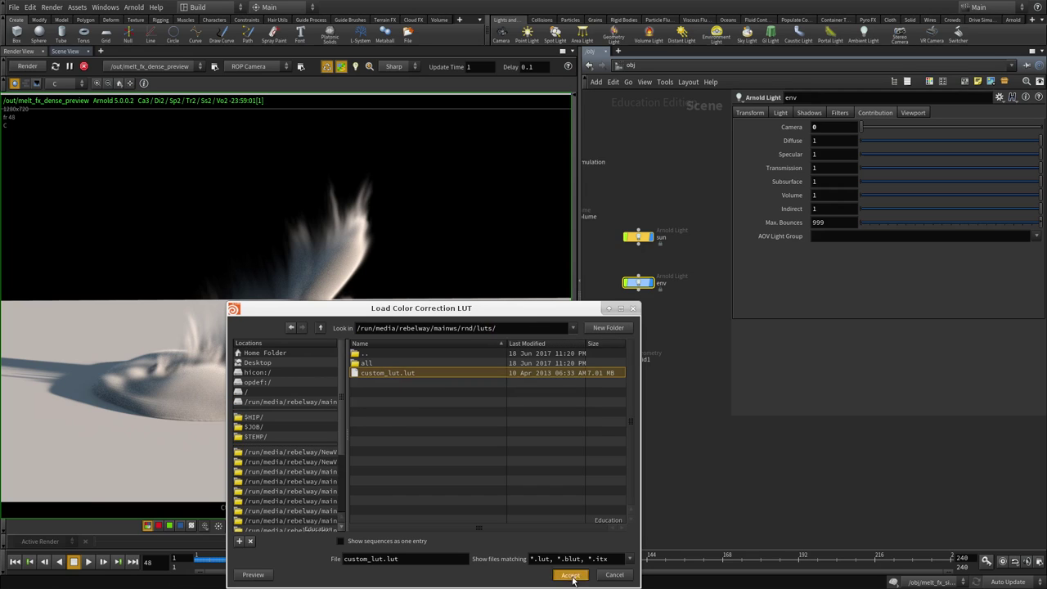
left_click(571, 574)
Step: Set the render view's display gamma to 1 with the LUT enabled
middle_click_drag(351, 404, 346, 336)
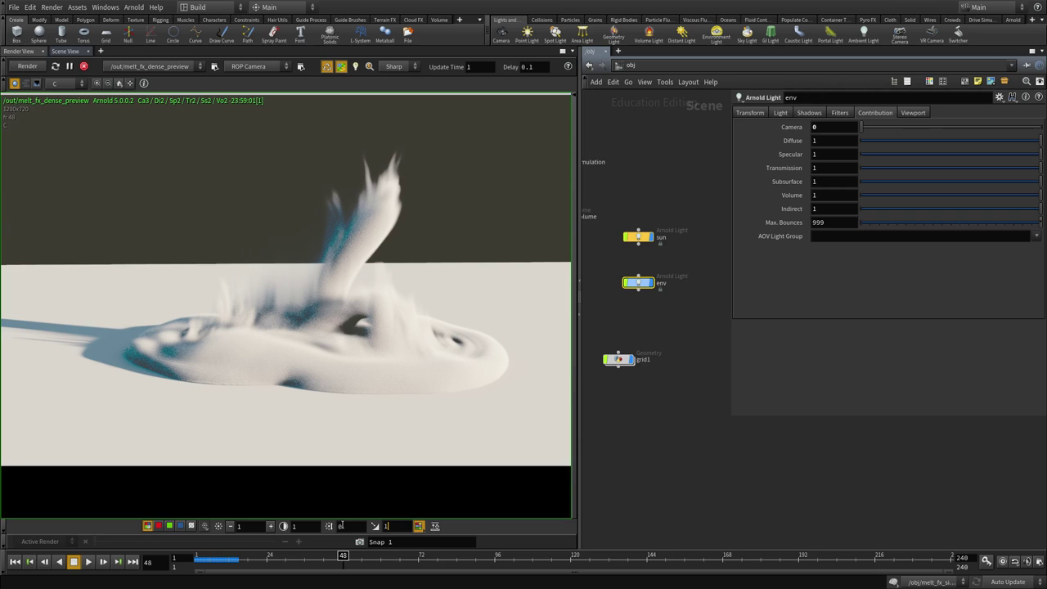
scroll(380, 397, "down", 2)
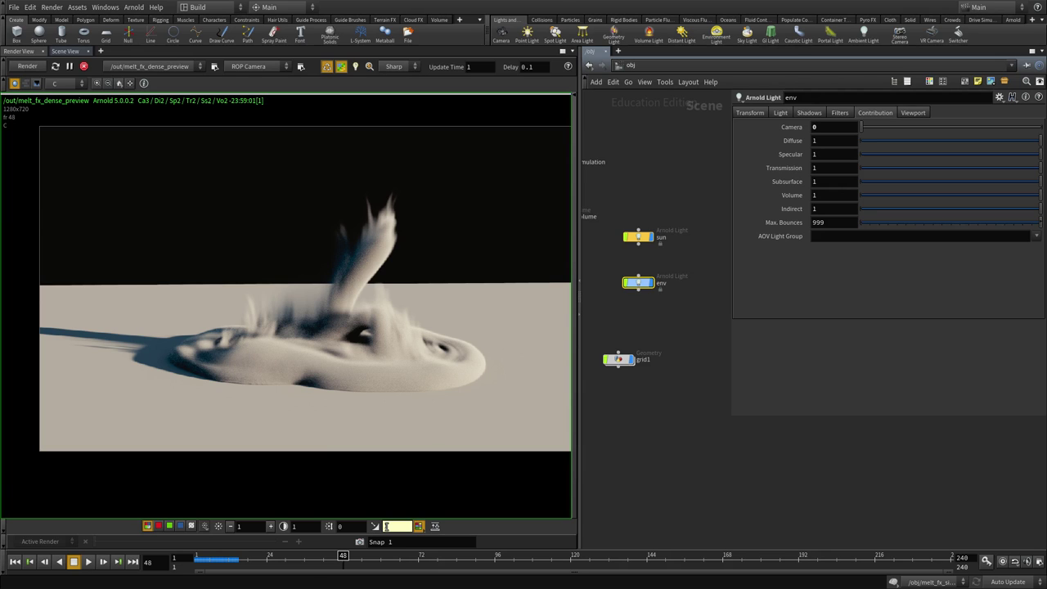
scroll(381, 378, "down", 1)
mouse_move(399, 360)
middle_mouse_down()
mouse_move(341, 402)
mouse_move(383, 355)
middle_mouse_up()
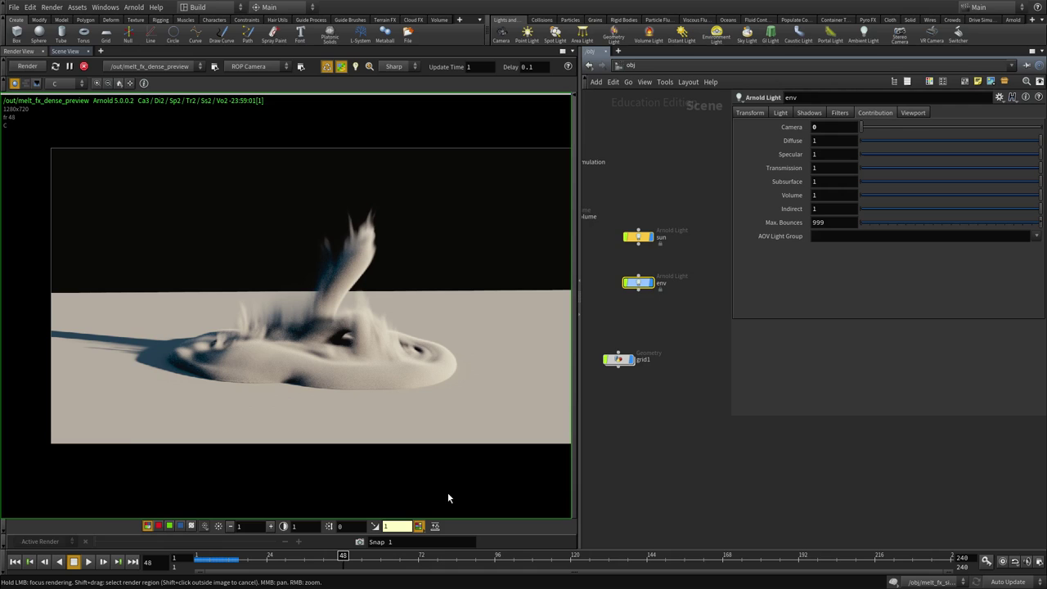
Step: Compare the render without the LUT at display gamma 2.2 against the LUT version at gamma 1, ending on the LUT version
left_click(419, 526)
type("2.2")
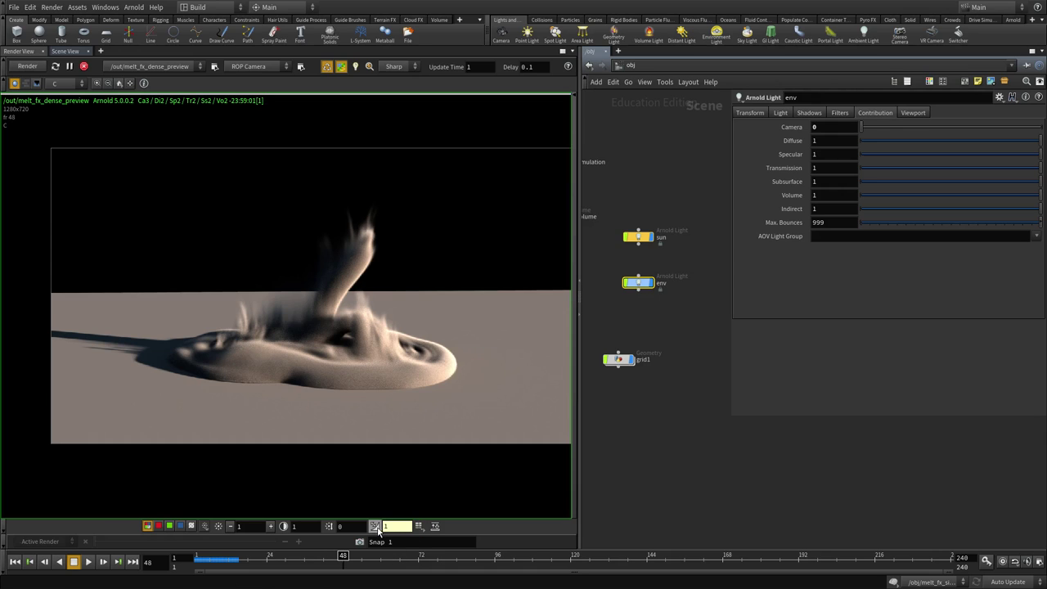
key("Return")
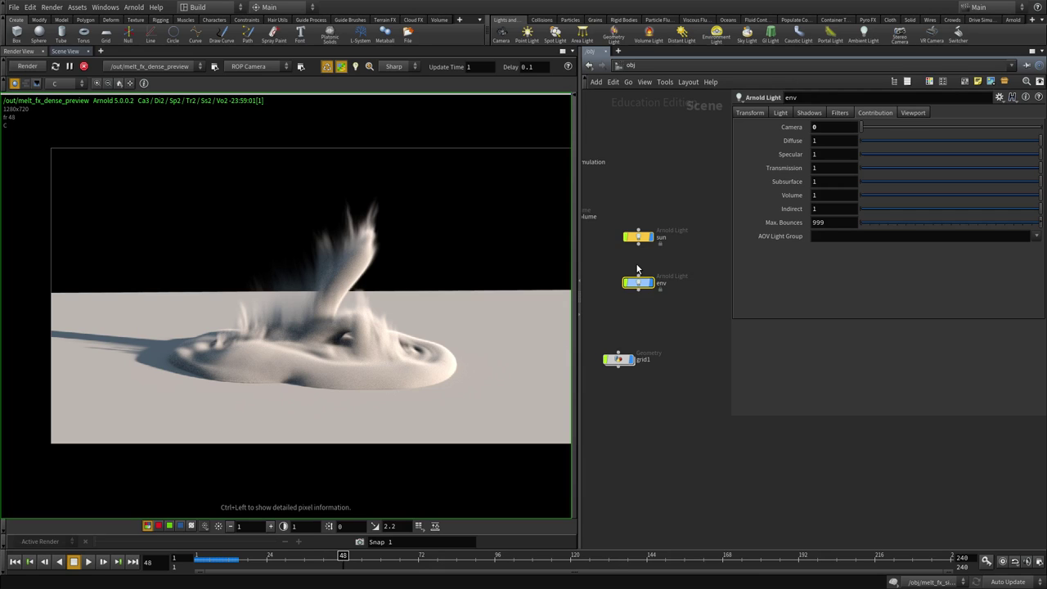
left_click(419, 528)
left_click(421, 526)
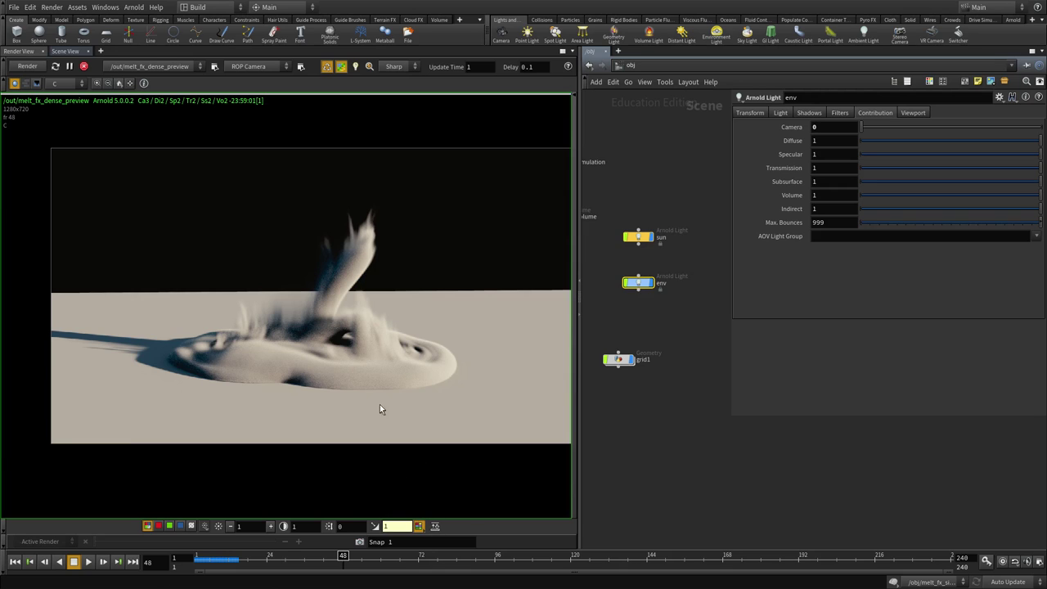
Step: Open the melt_fx_dense_volume shader network in the shop context and bring its standard_volume1 node into view
middle_click_drag(379, 405, 340, 417)
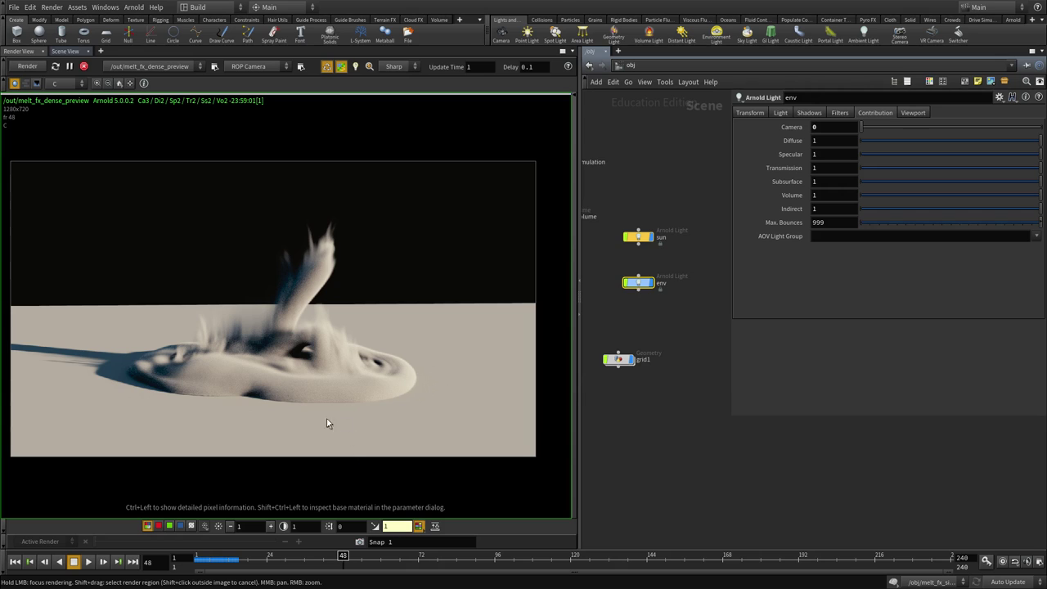
middle_click_drag(671, 163, 684, 219)
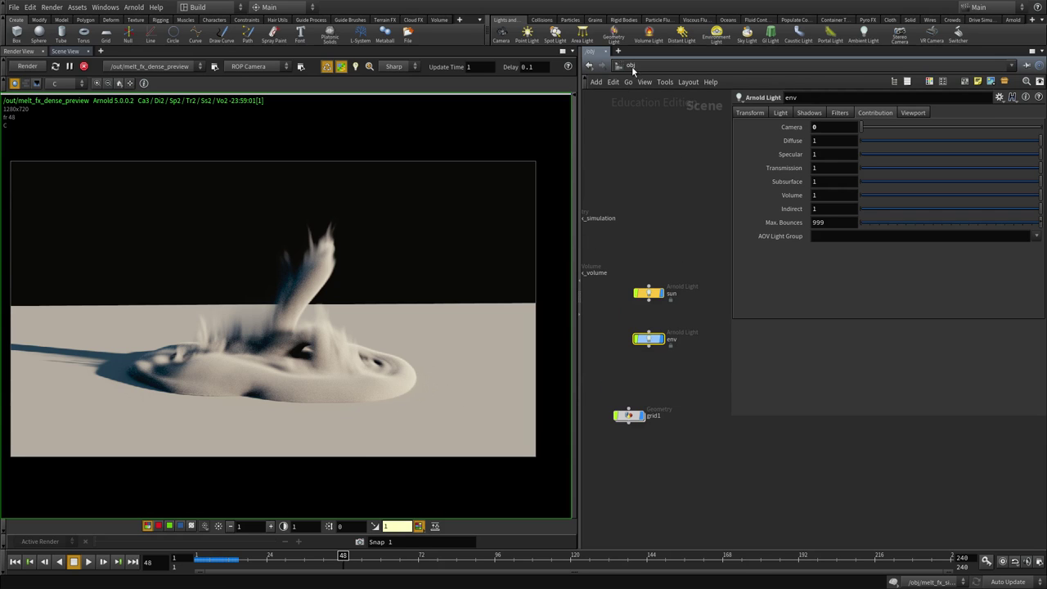
left_click(632, 66)
left_click(658, 137)
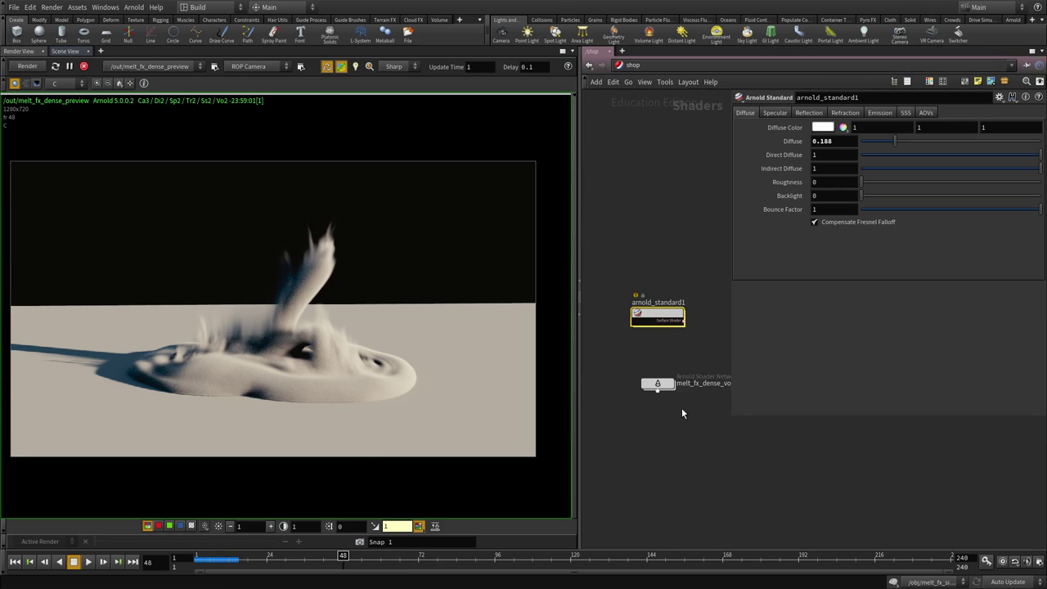
left_click(627, 382)
double_click(628, 382)
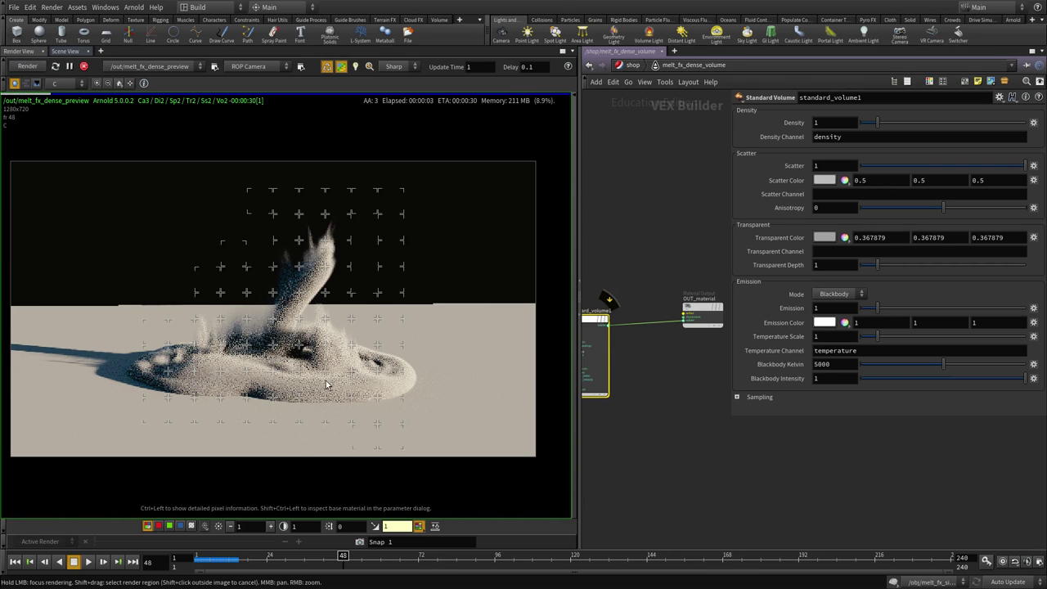
middle_click_drag(601, 478, 607, 419)
middle_click_drag(611, 305, 662, 348)
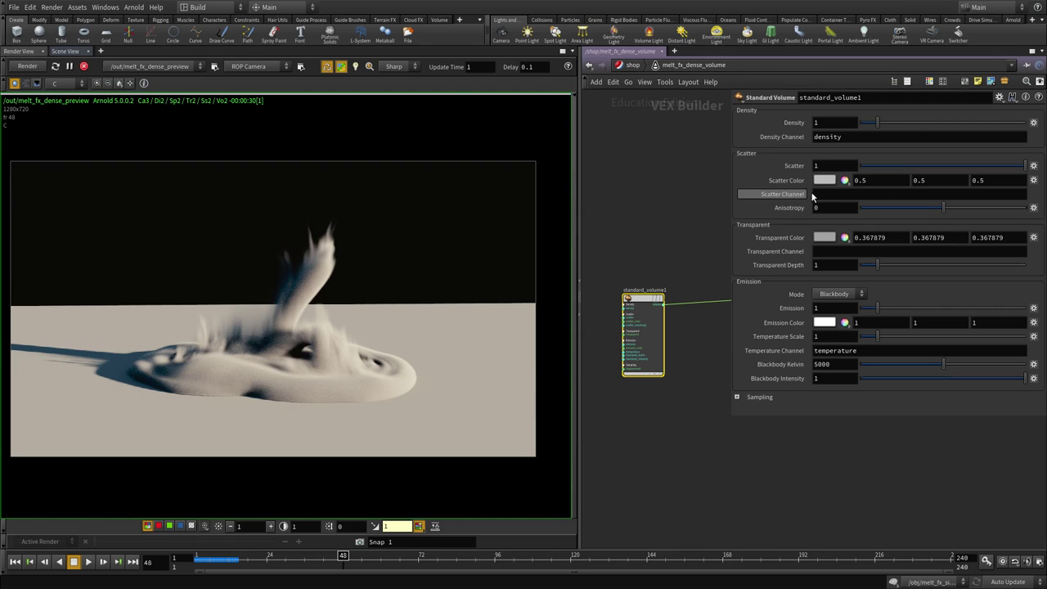
Step: Set the Scatter Channel of standard_volume1 to density and restart the render
double_click(844, 137)
left_click(835, 194)
middle_click_drag(279, 382, 296, 353)
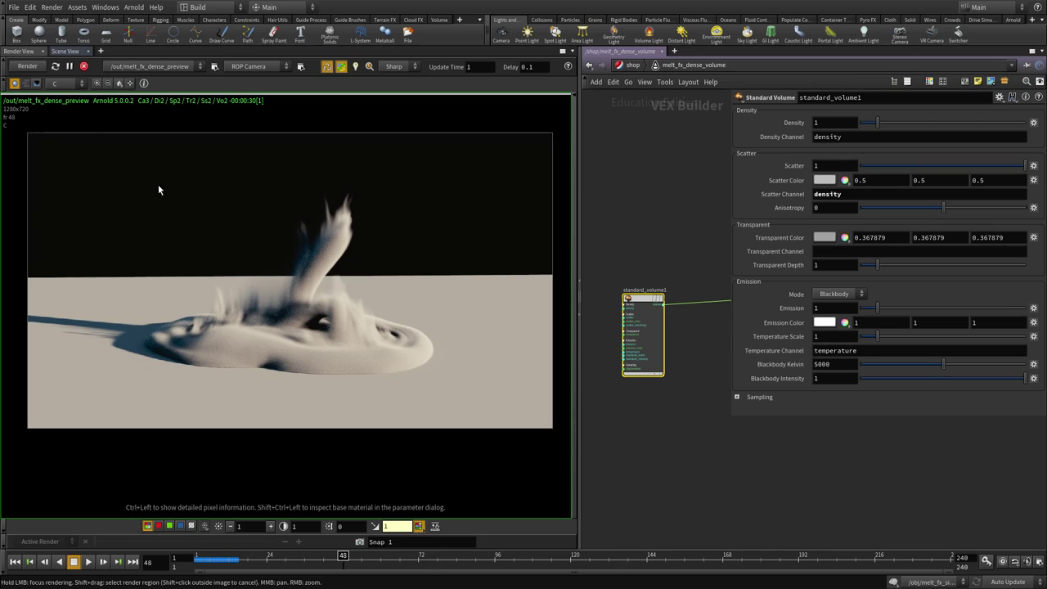
left_click(27, 65)
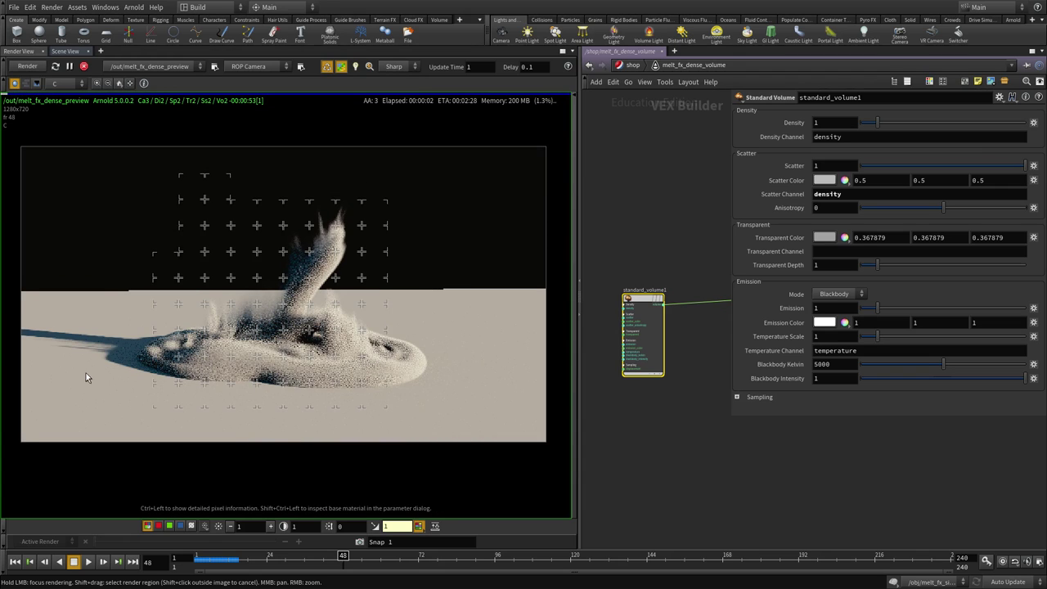
scroll(86, 378, "up", 1)
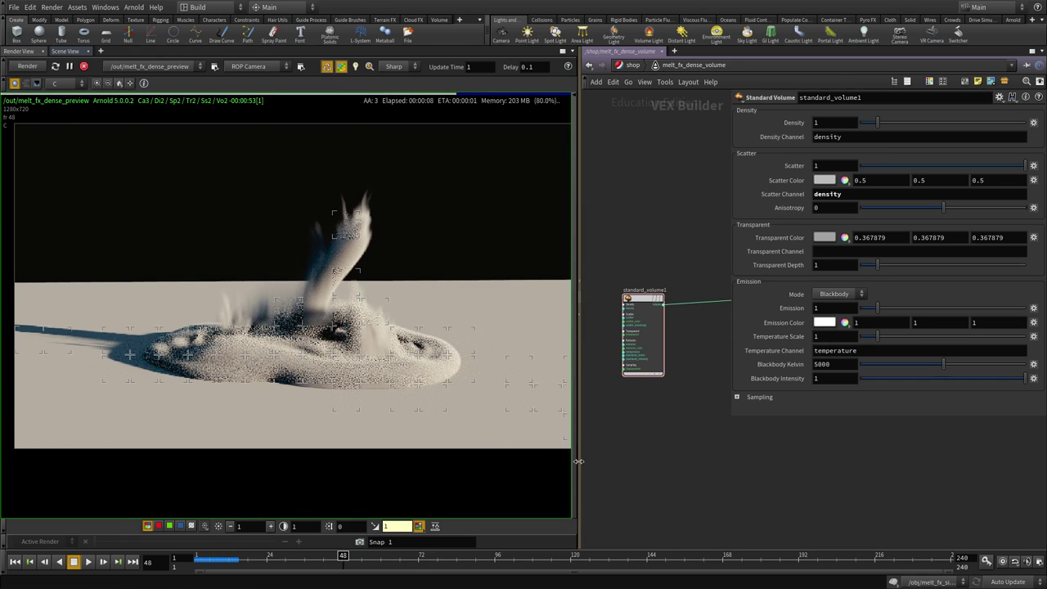
Step: Tint the Scatter Color of standard_volume1 with hue 20, saturation 0.191 and value 0.515
left_click_drag(579, 461, 563, 461)
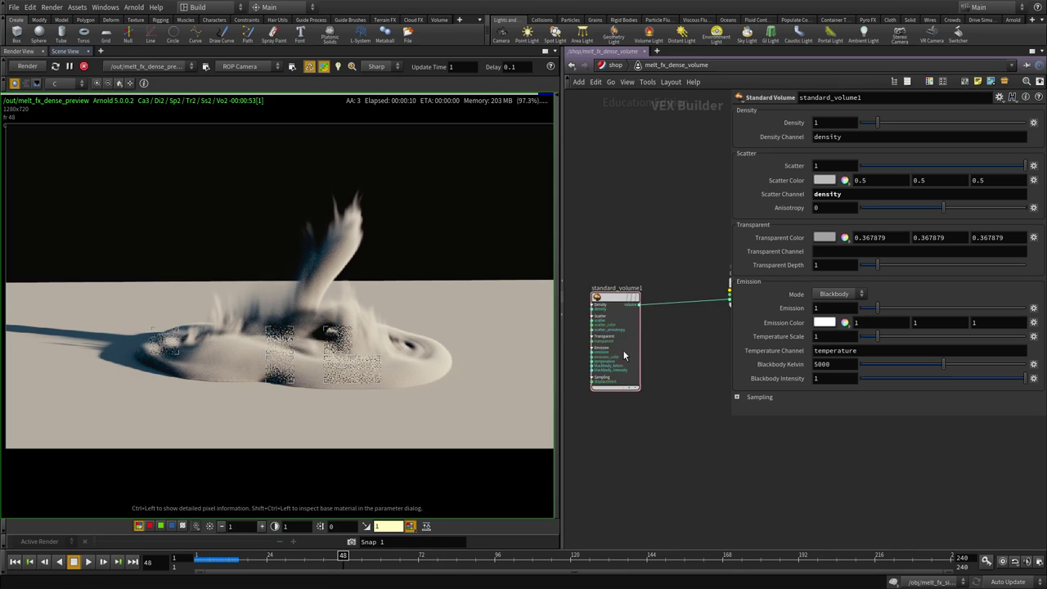
scroll(622, 401, "up", 2)
middle_click_drag(714, 424, 720, 433)
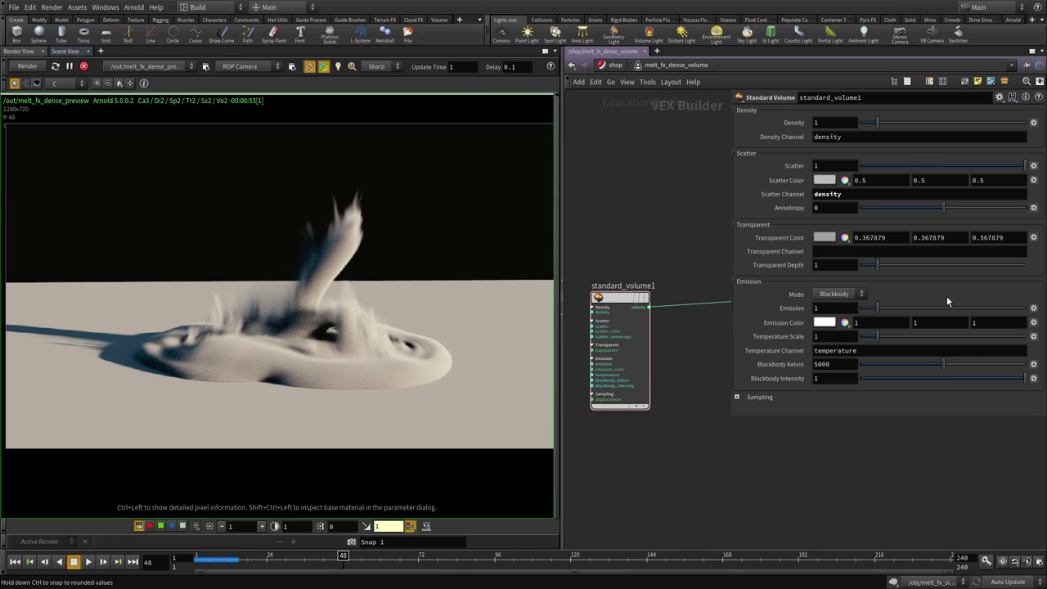
left_click(825, 180)
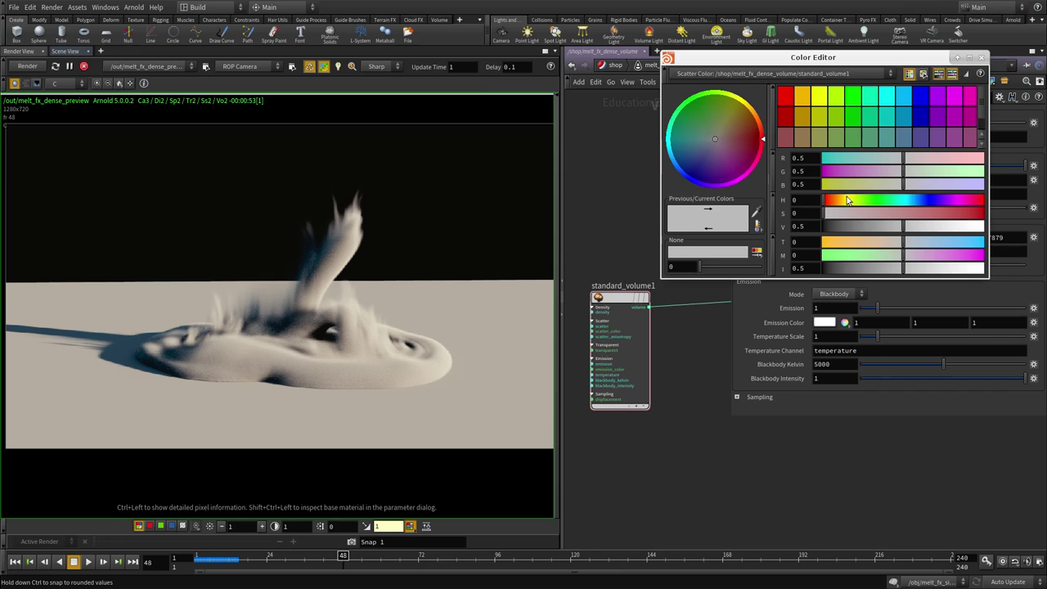
left_click(839, 200)
left_click(853, 212)
left_click_drag(838, 201, 832, 200)
mouse_move(902, 226)
left_mouse_down()
mouse_move(921, 226)
mouse_move(906, 226)
left_mouse_up()
scroll(252, 280, "down", 1)
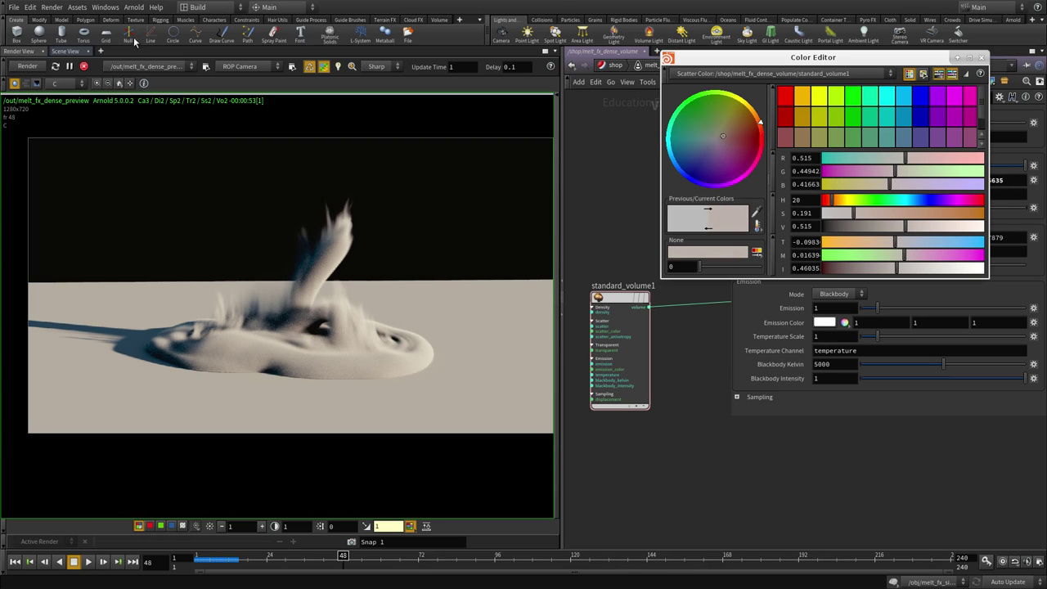
Step: Increase the saturation of the Scatter Color, giving RGB 0.512, 0.428032, 0.386048, and close the colour editor
scroll(240, 293, "down", 2)
scroll(349, 306, "up", 2)
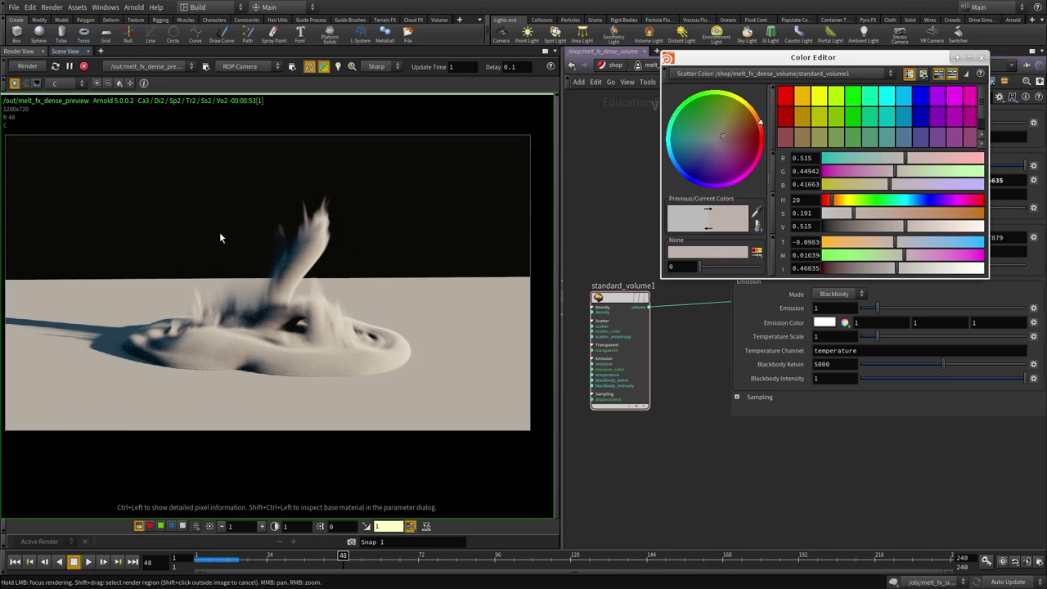
scroll(174, 273, "down", 1)
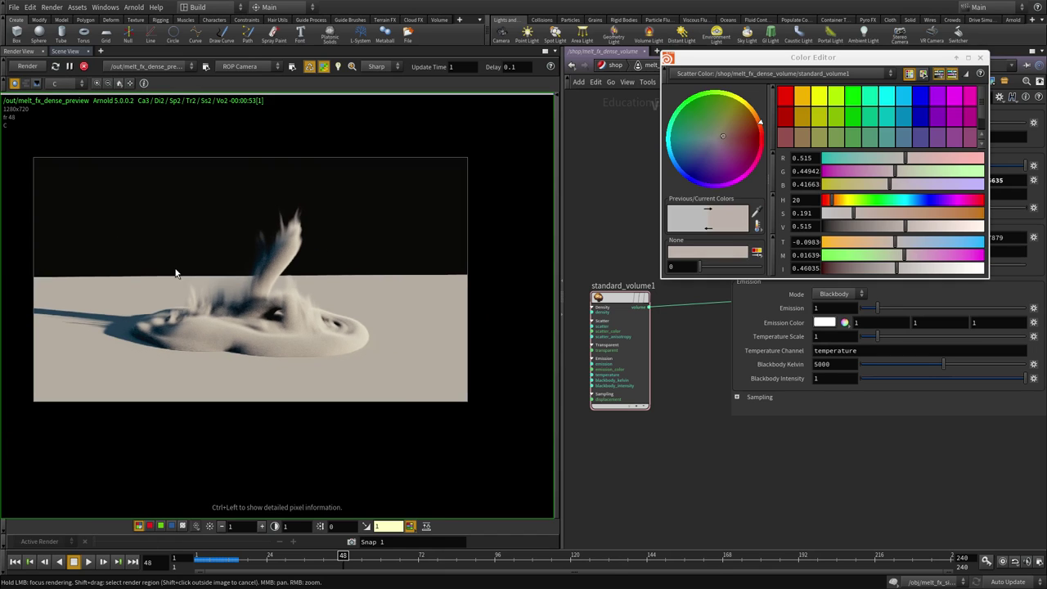
scroll(254, 250, "up", 1)
middle_click_drag(305, 281, 330, 296)
left_click_drag(895, 212, 862, 214)
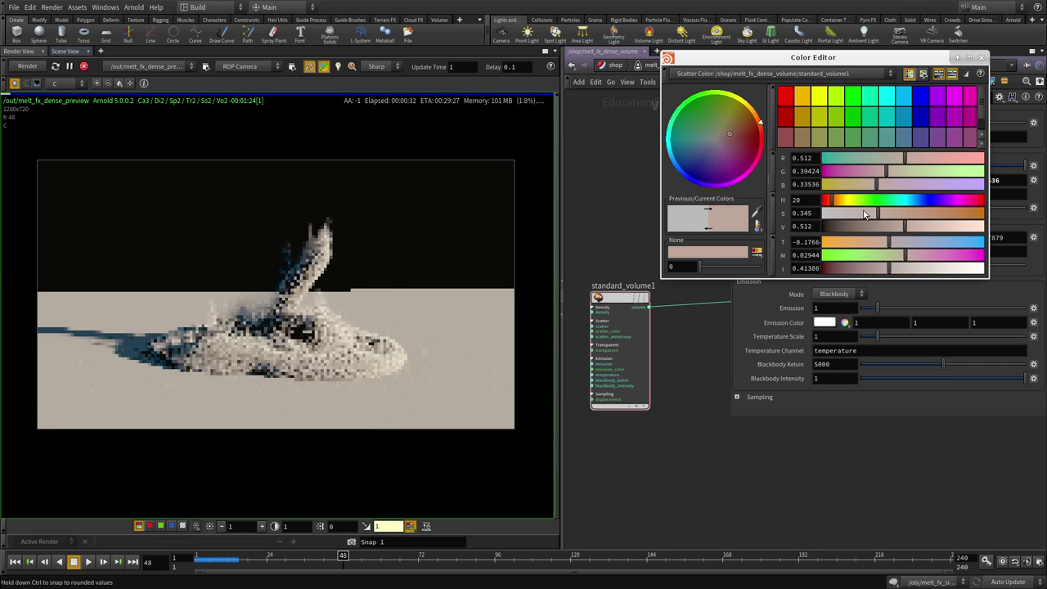
left_click(982, 59)
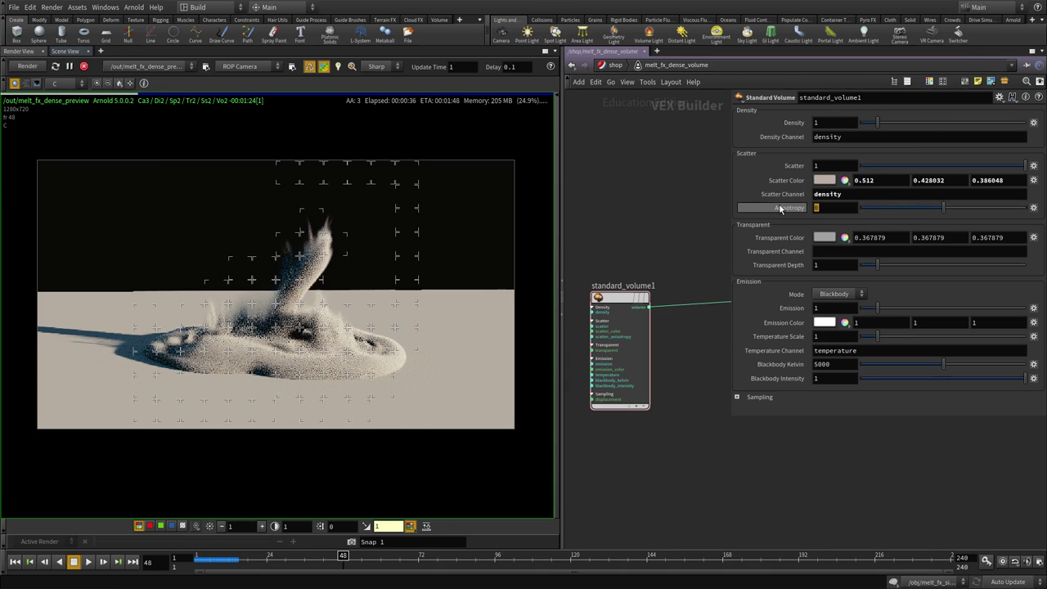
Step: Set the scatter Anisotropy of standard_volume1 to -0.03
mouse_move(779, 206)
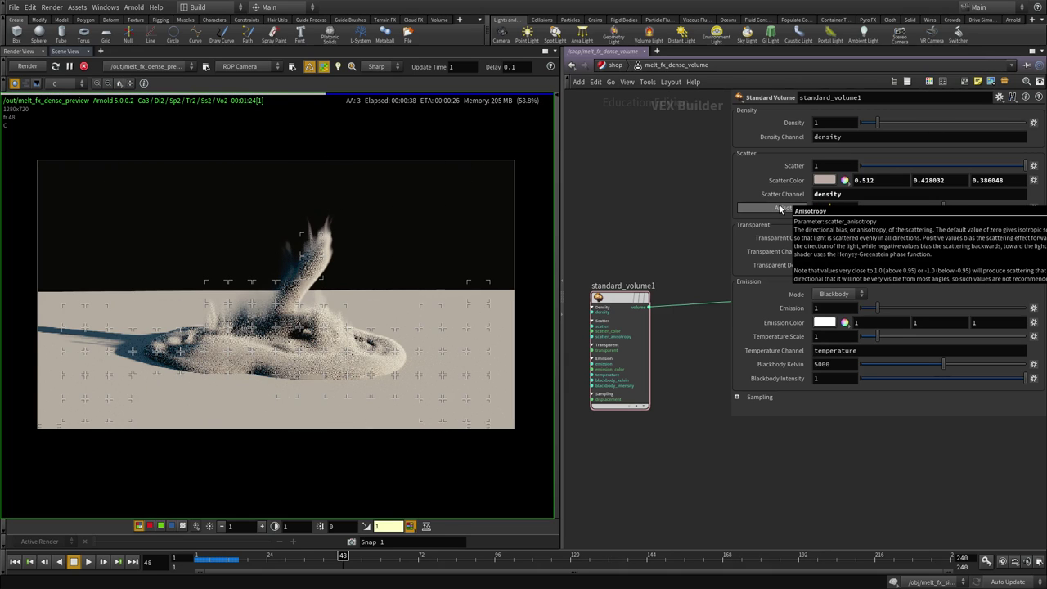
double_click(849, 210)
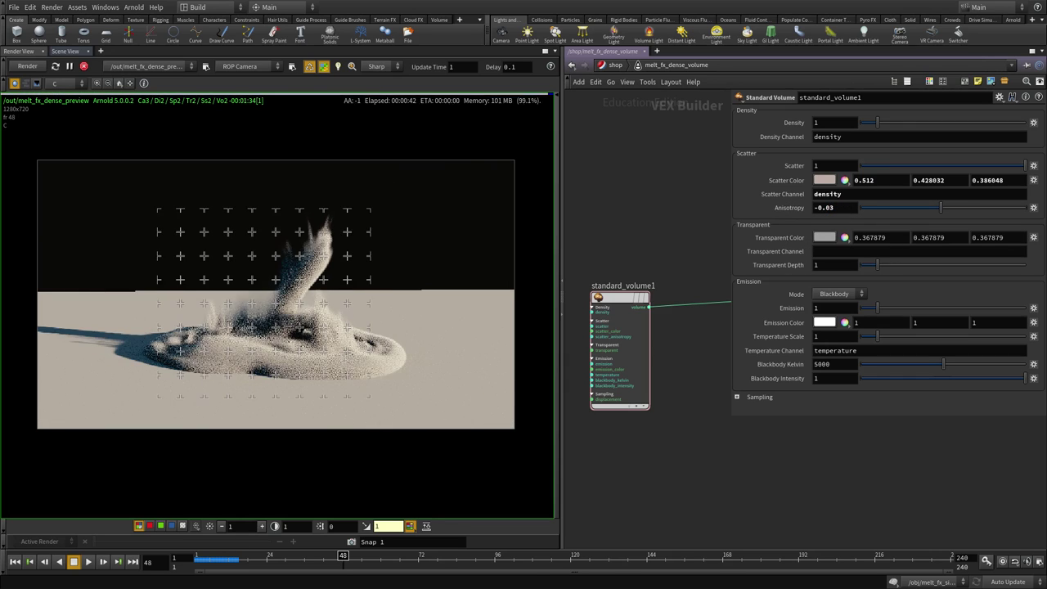
Step: Go to frame 2 and examine the shading of the intact bear in the render up close
left_click(212, 560)
left_click_drag(212, 559, 195, 559)
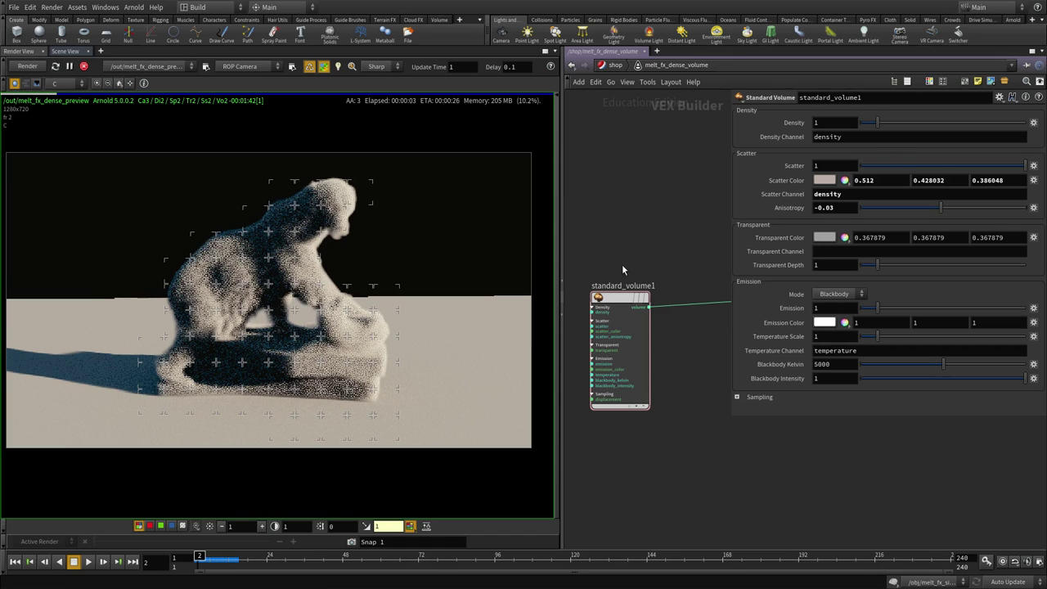
scroll(249, 305, "up", 1)
scroll(292, 199, "up", 1)
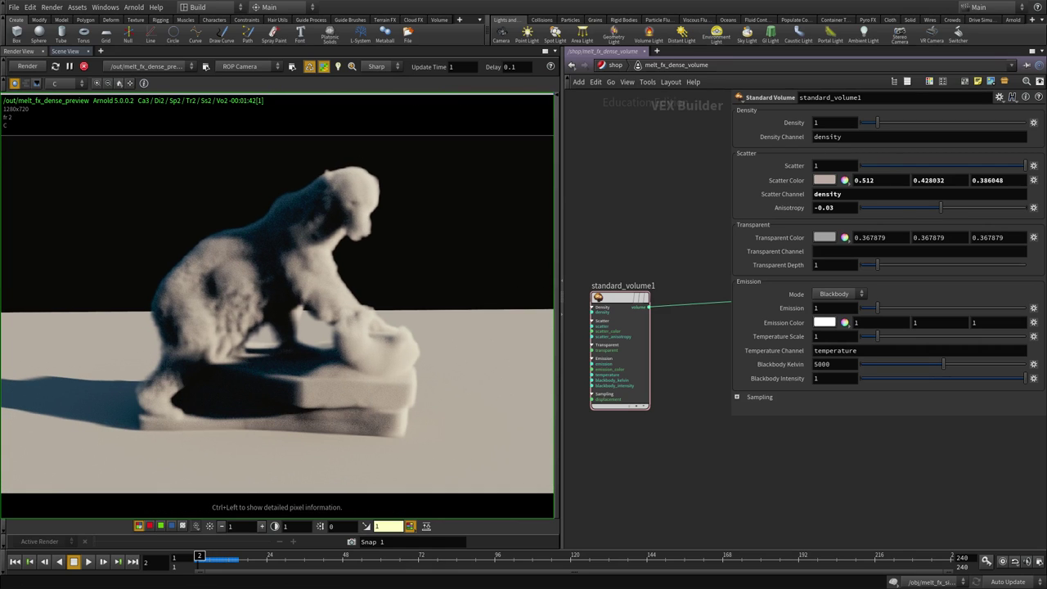
scroll(292, 193, "up", 5)
scroll(358, 234, "down", 1)
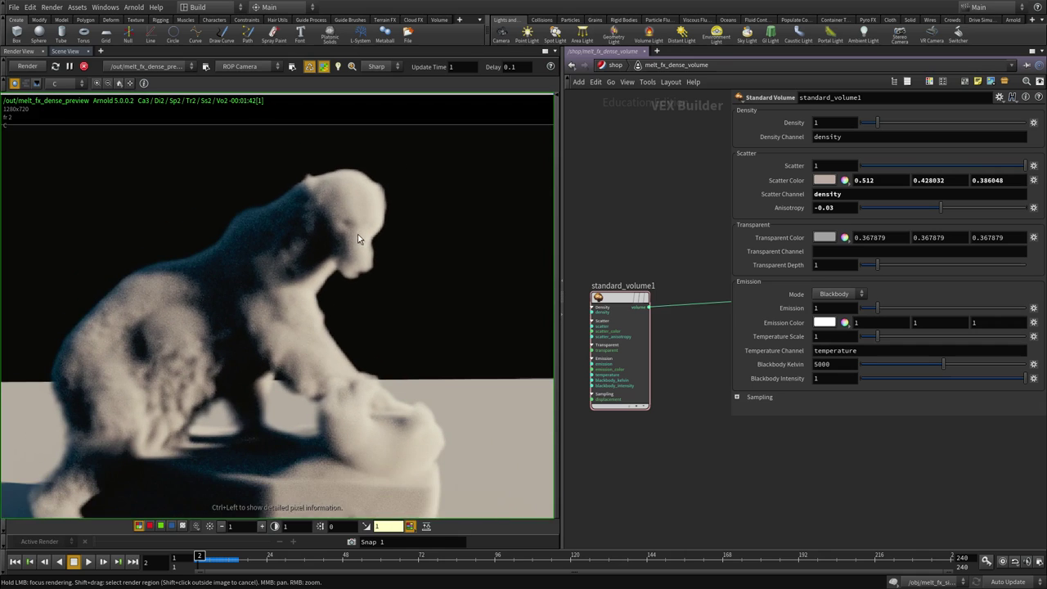
middle_click_drag(335, 326, 370, 239)
scroll(370, 244, "down", 2)
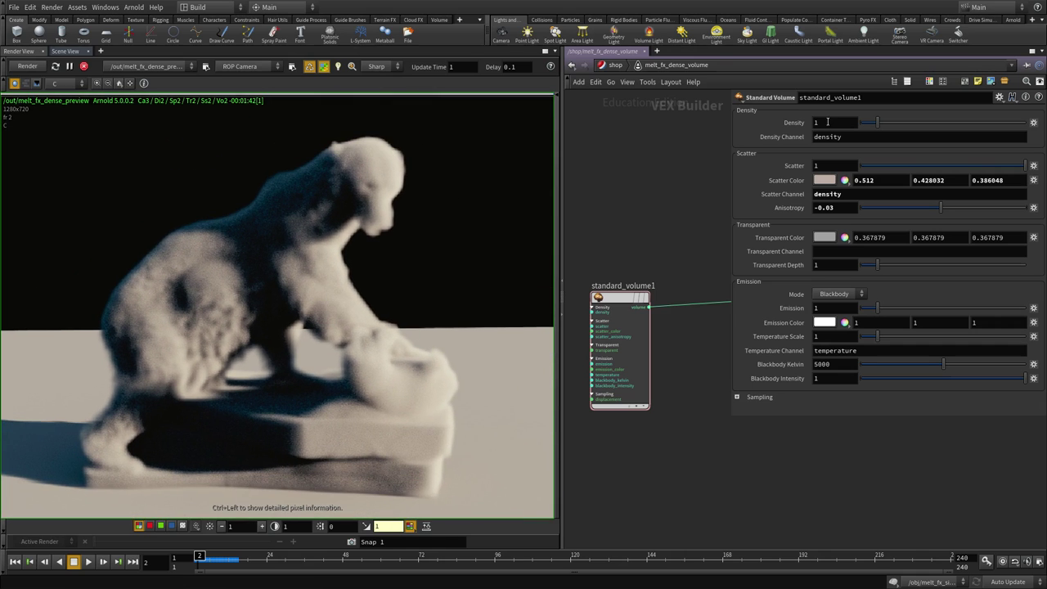
Step: Set the Density of standard_volume1 to 5 and restart the render
key("Return")
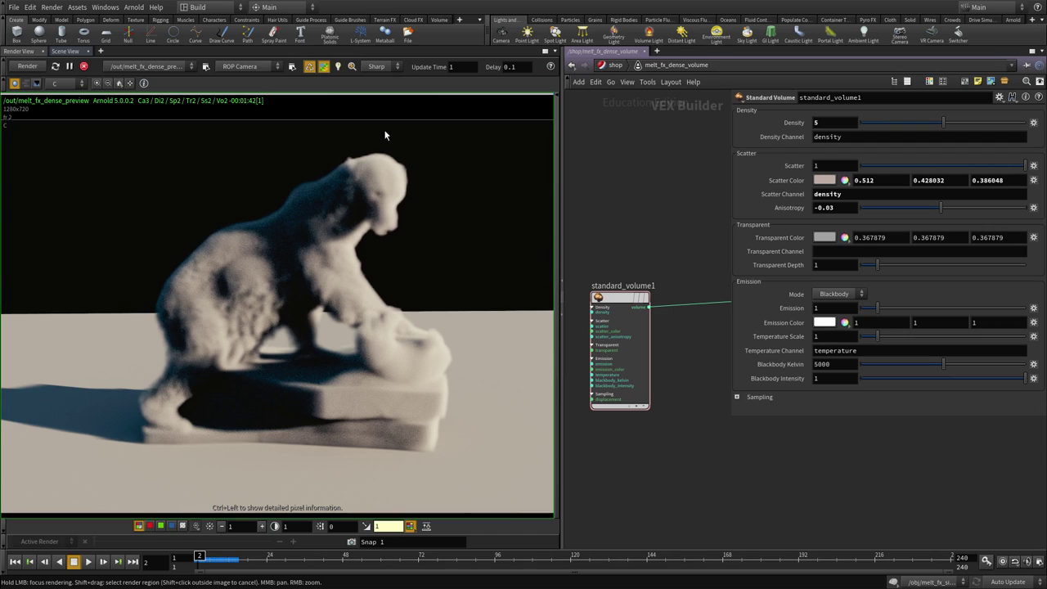
scroll(371, 243, "down", 2)
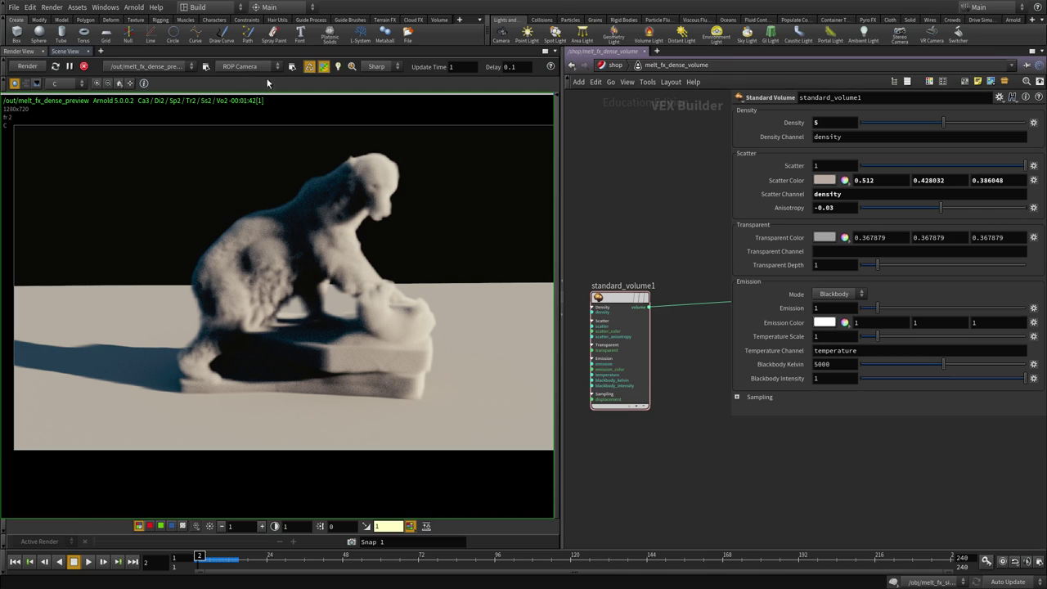
left_click(41, 69)
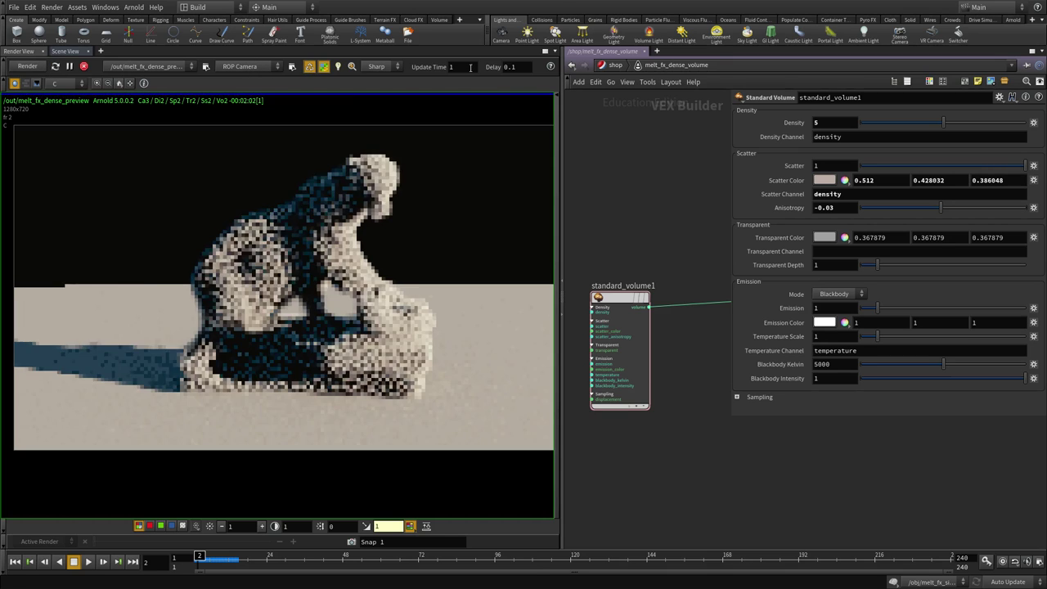
Step: Set the Delay of the render view to 0.025 and take a closer look at the bear
type("25")
scroll(375, 246, "up", 2)
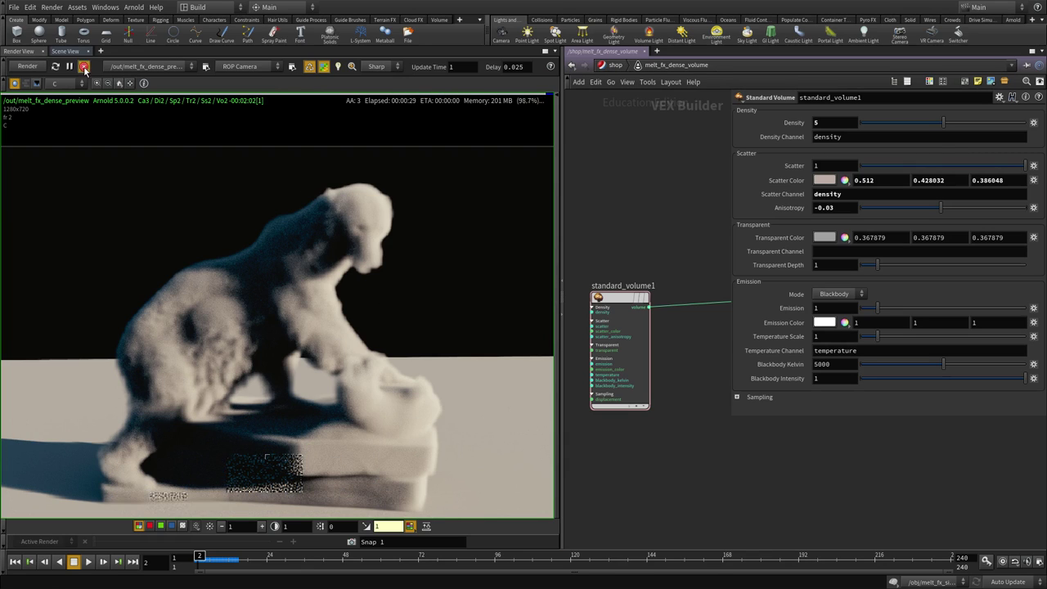
Step: Assign /shop/melt_fx_dense_volume as the material of the melt_fx_volume object and restart the render
left_click(614, 69)
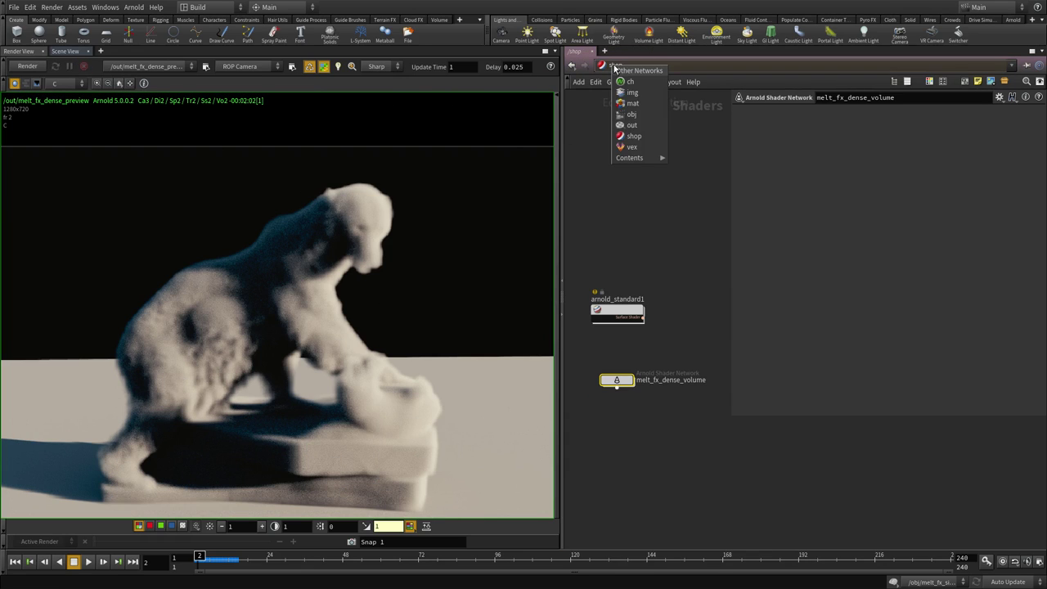
left_click(634, 117)
left_click(623, 307)
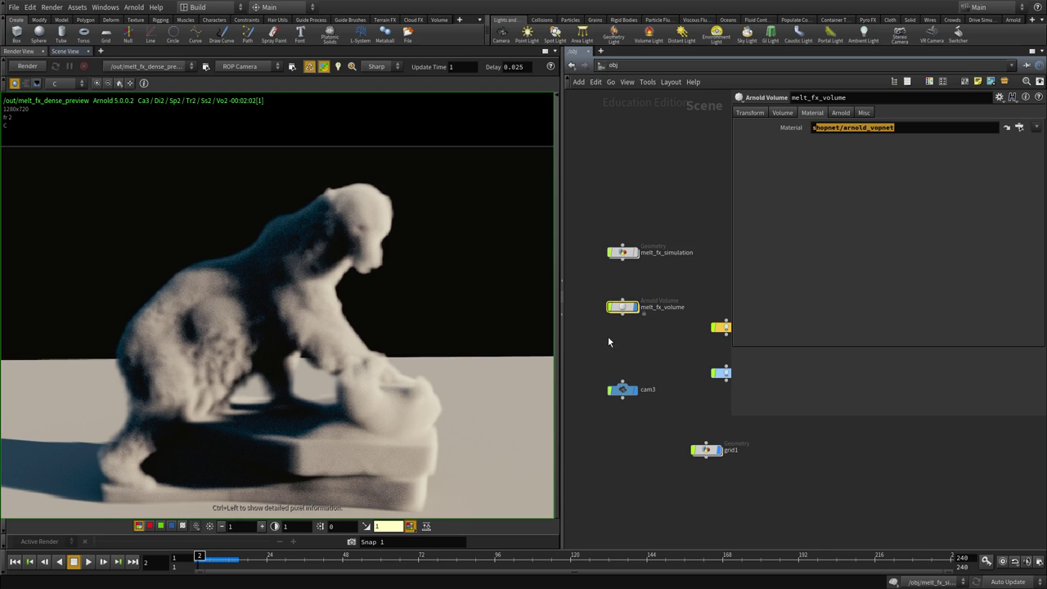
left_click(1019, 127)
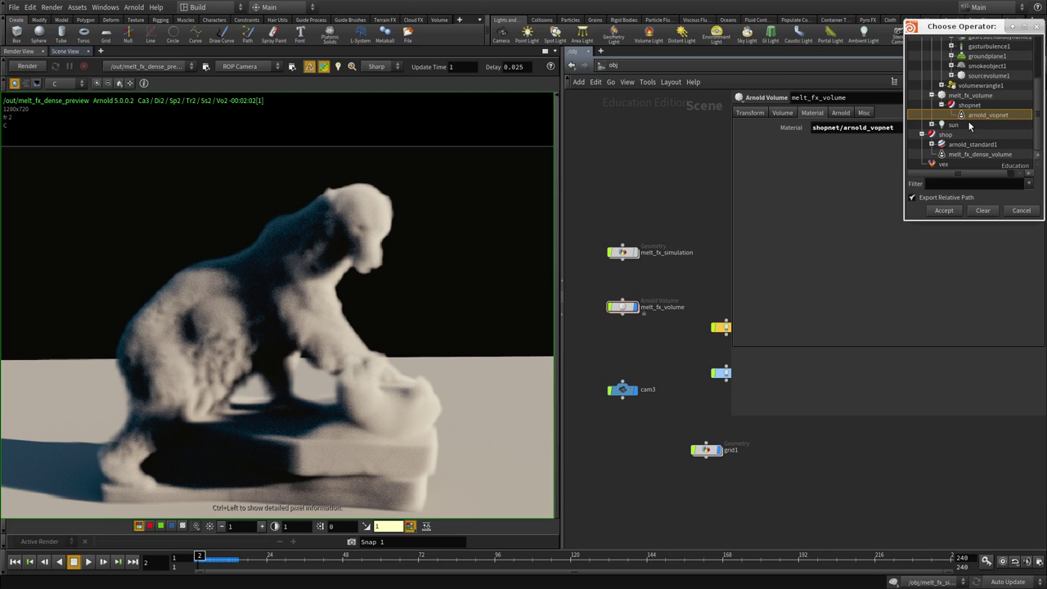
left_click(969, 155)
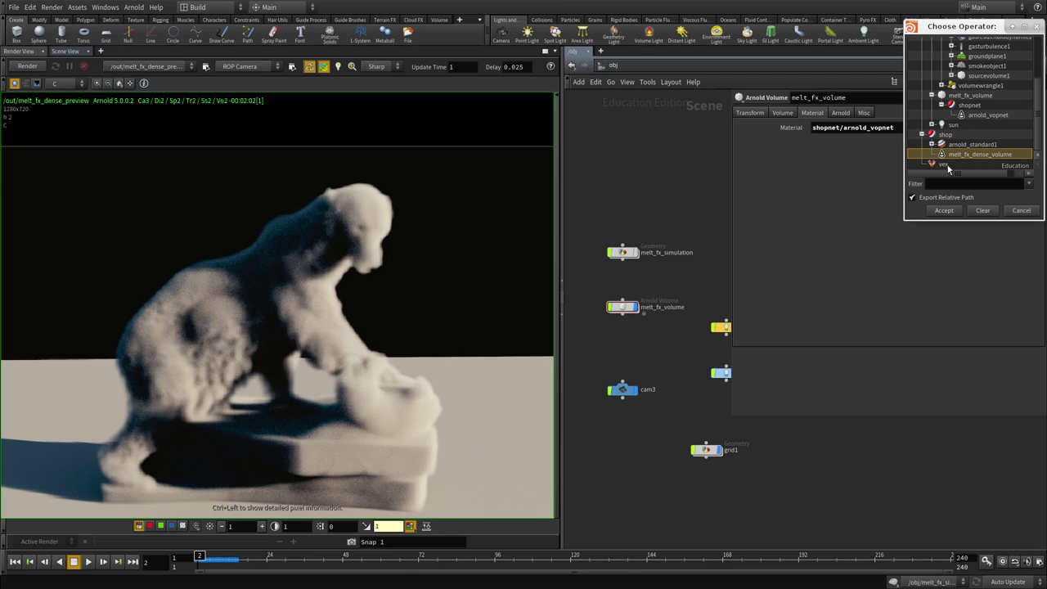
left_click(944, 210)
left_click(47, 67)
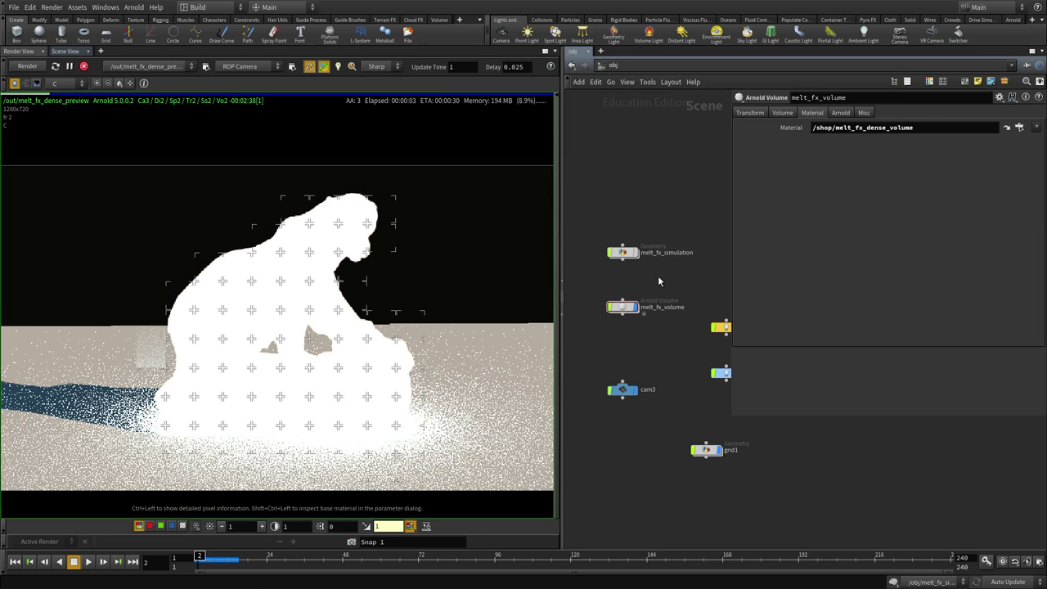
Step: Open the melt_fx_dense_volume shader network from the assigned material and set the Emission of standard_volume1 to 0
left_click(1006, 129)
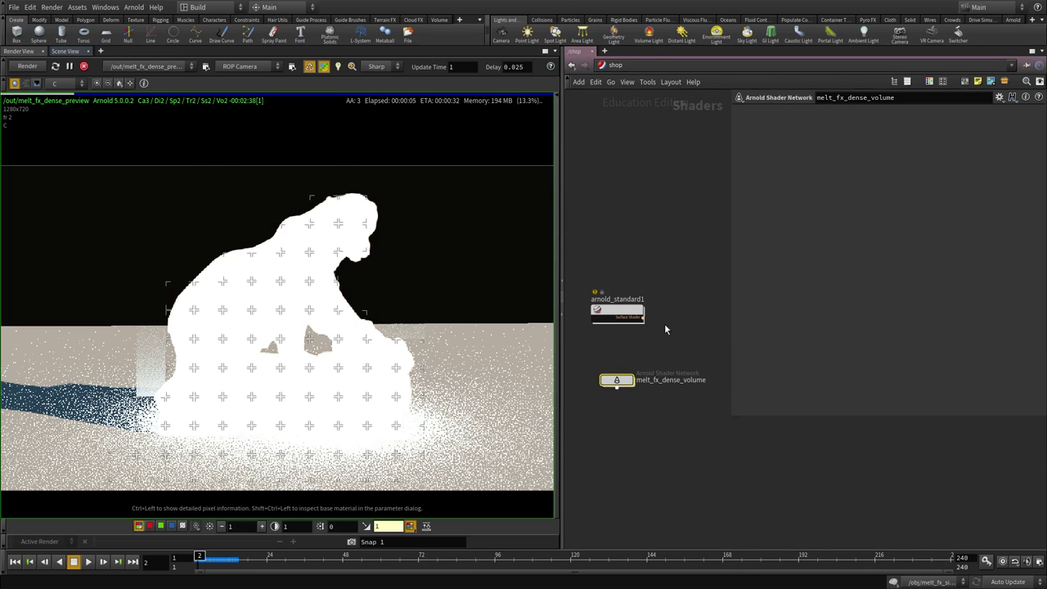
scroll(661, 415, "down", 2)
middle_click_drag(667, 429, 605, 452)
scroll(679, 457, "down", 1)
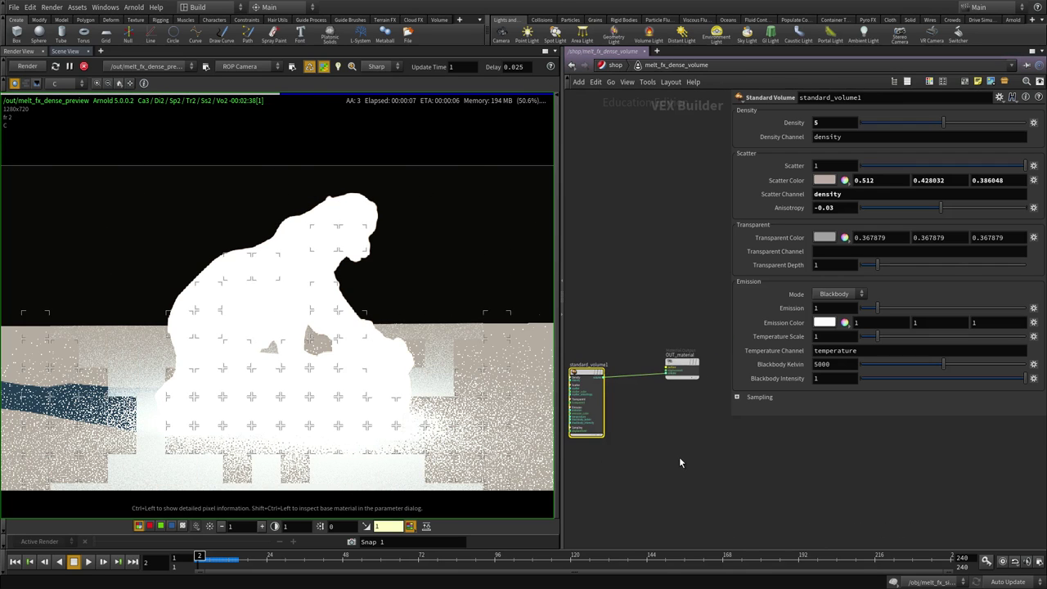
middle_click_drag(679, 456, 695, 446)
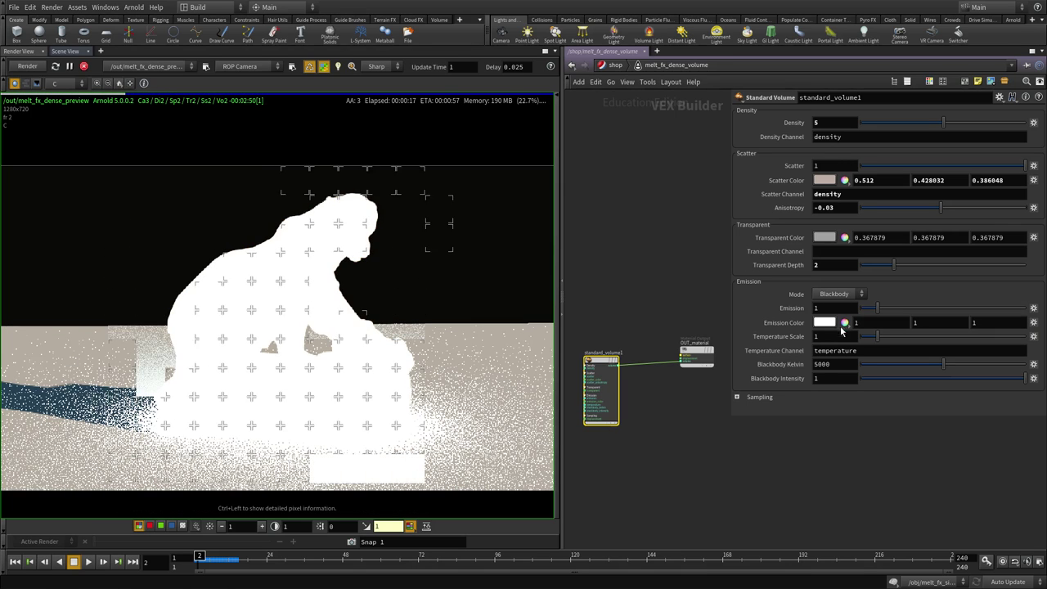
left_click_drag(835, 308, 745, 292)
type("0")
key("Return")
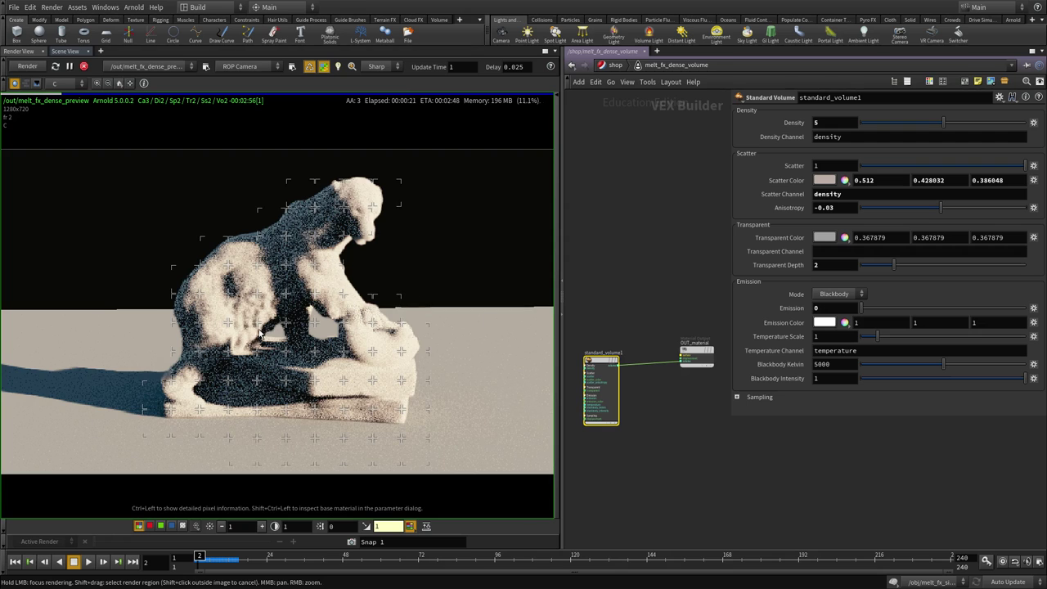
Step: Raise the Scatter Color's saturation to 0.44, giving RGB 0.512, 0.361813, 0.28672, check the bear, and close the colour editor
scroll(286, 327, "up", 4)
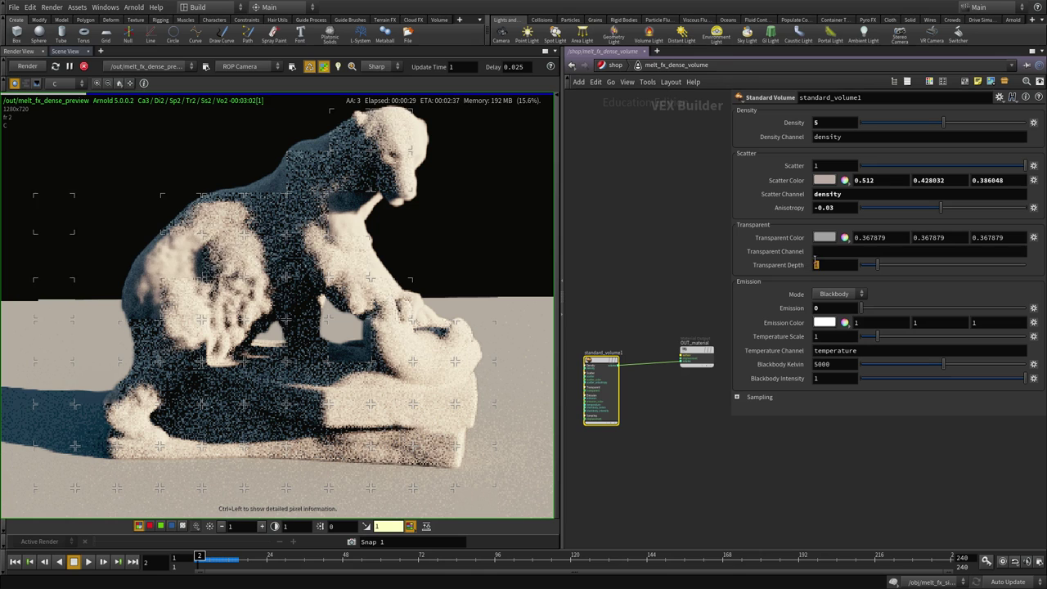
middle_click_drag(300, 292, 339, 332)
scroll(365, 267, "down", 2)
scroll(346, 276, "up", 1)
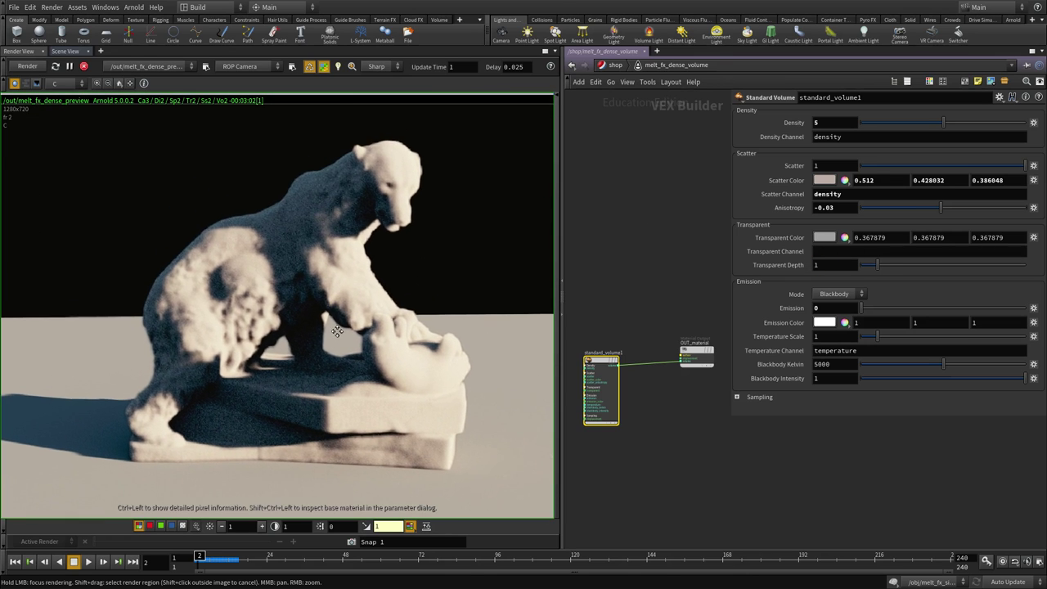
left_click(823, 180)
left_click(894, 214)
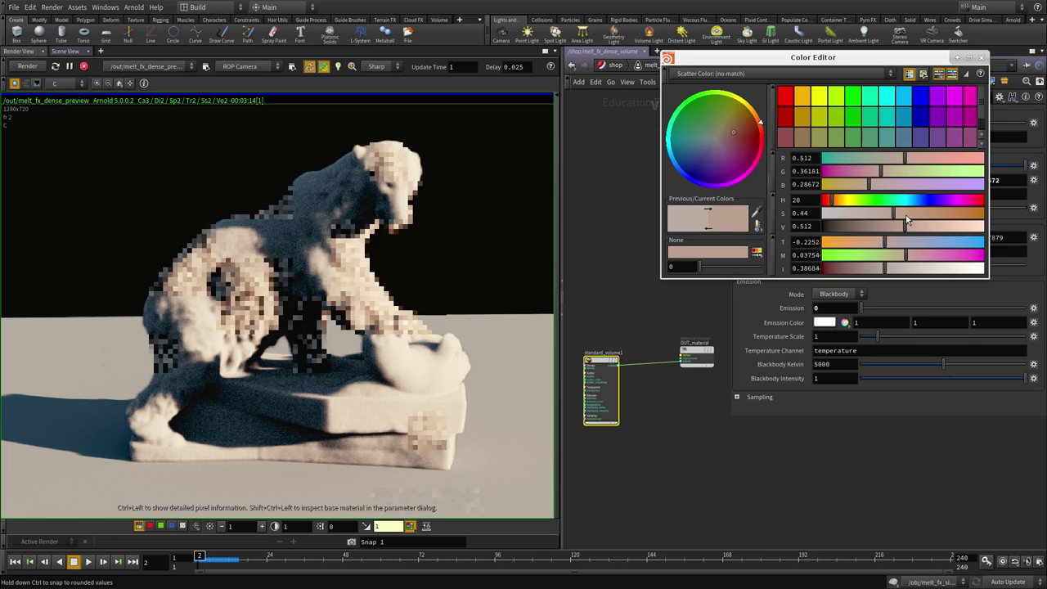
scroll(238, 324, "up", 2)
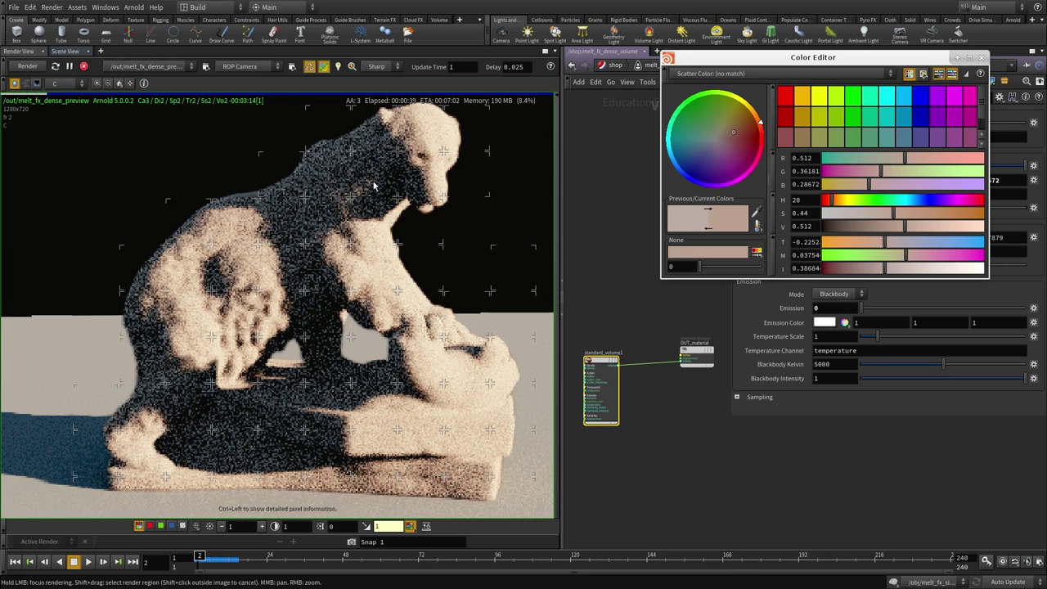
middle_click_drag(394, 168, 385, 211)
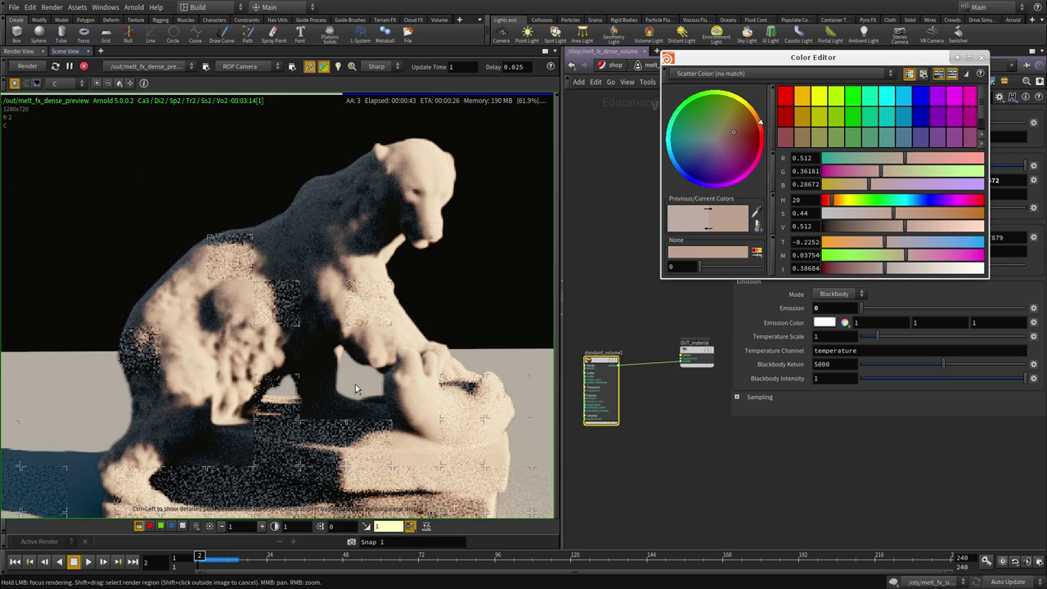
middle_click_drag(349, 371, 344, 328)
left_click(982, 57)
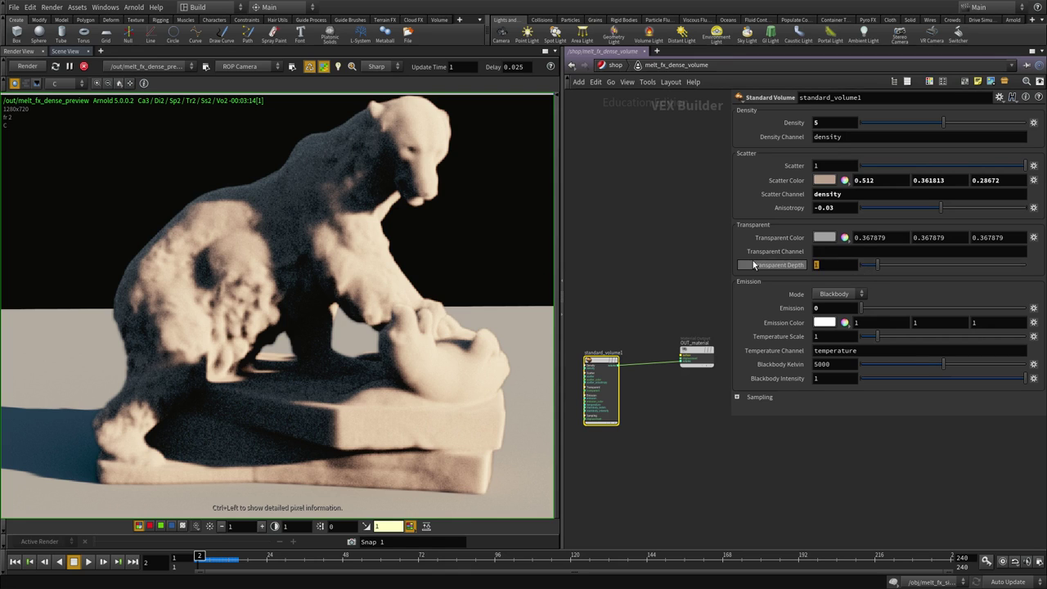
Step: Set the Transparent Depth of standard_volume1 to 2 and render frame 71 of the melting bear
type("2")
key("Return")
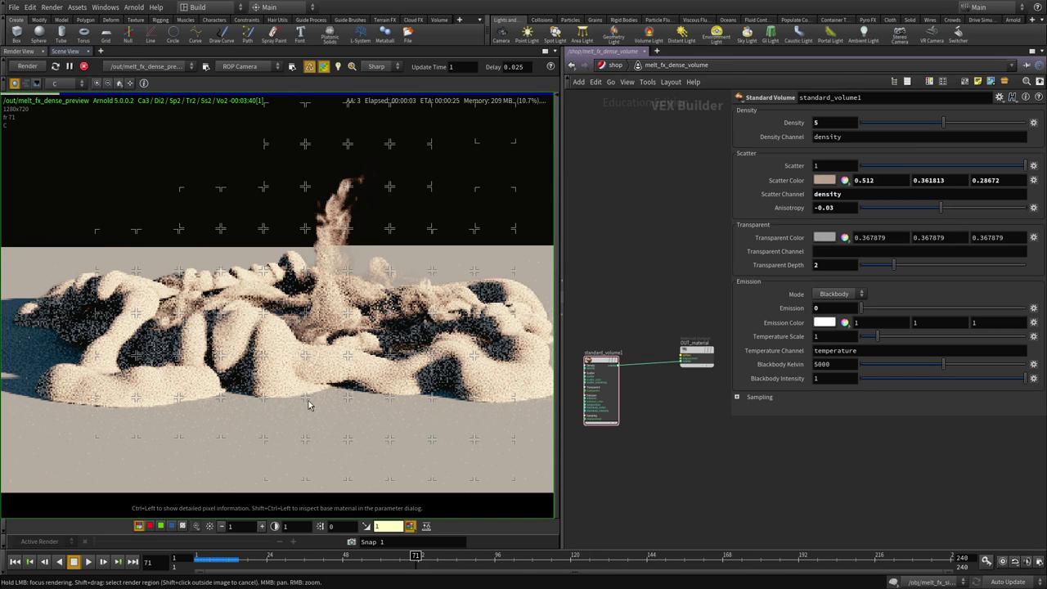
scroll(436, 434, "up", 2)
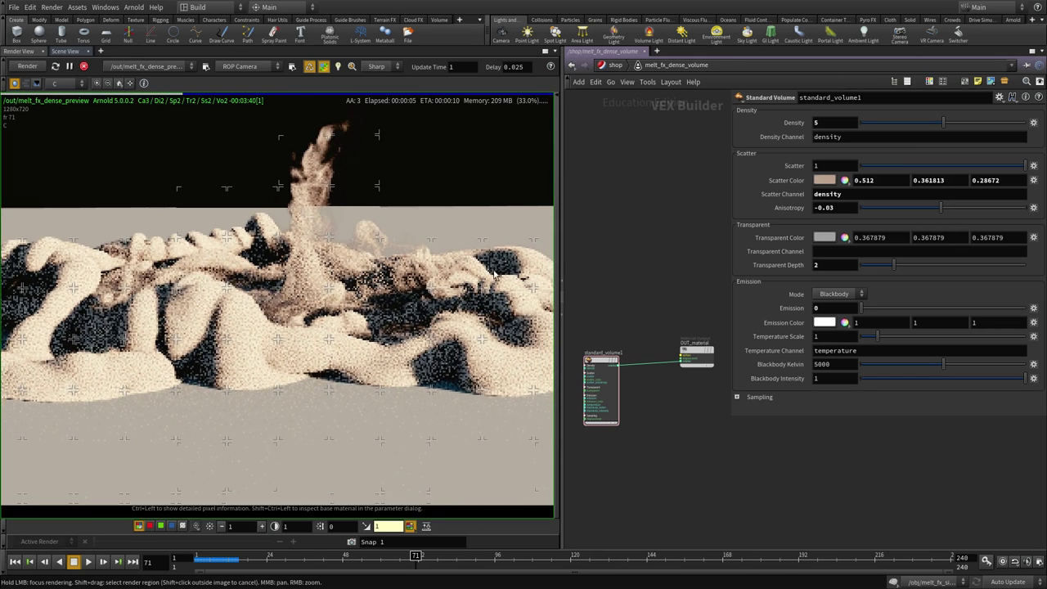
scroll(495, 276, "up", 1)
Step: Tint the Transparent Color orange-brown at RGB 0.367879, 0.120664, 0.044 and close the colour editor
left_click(824, 238)
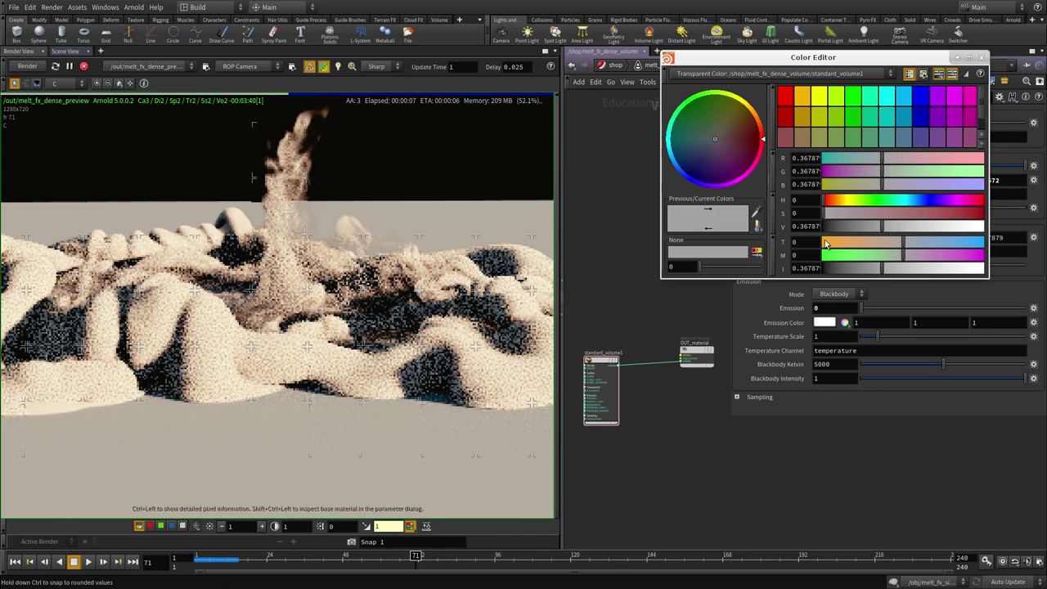
left_click_drag(917, 215, 931, 214)
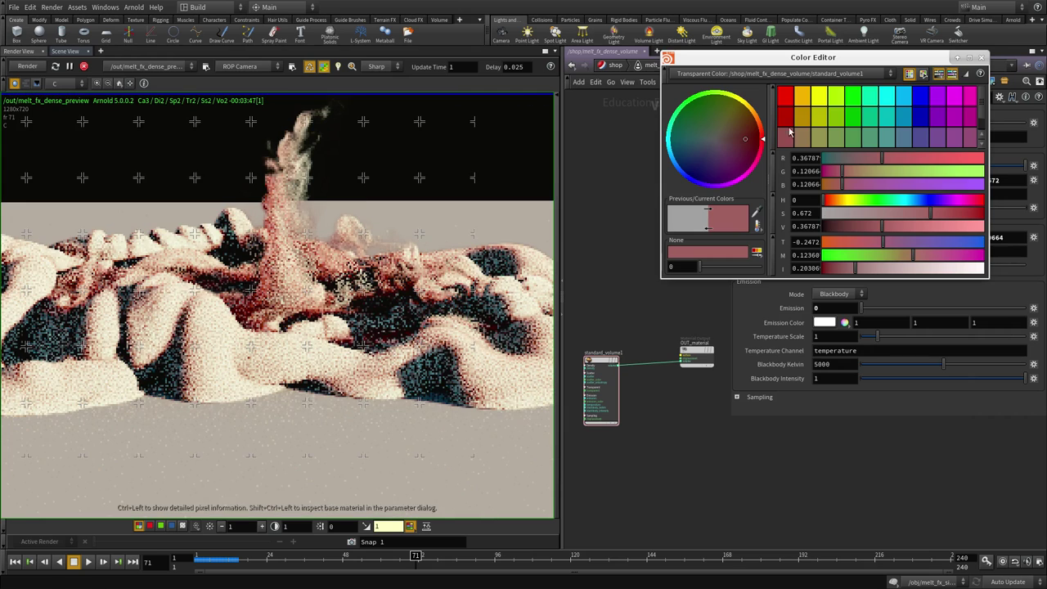
left_click_drag(818, 57, 649, 76)
scroll(254, 309, "up", 2)
middle_click_drag(253, 311, 362, 332)
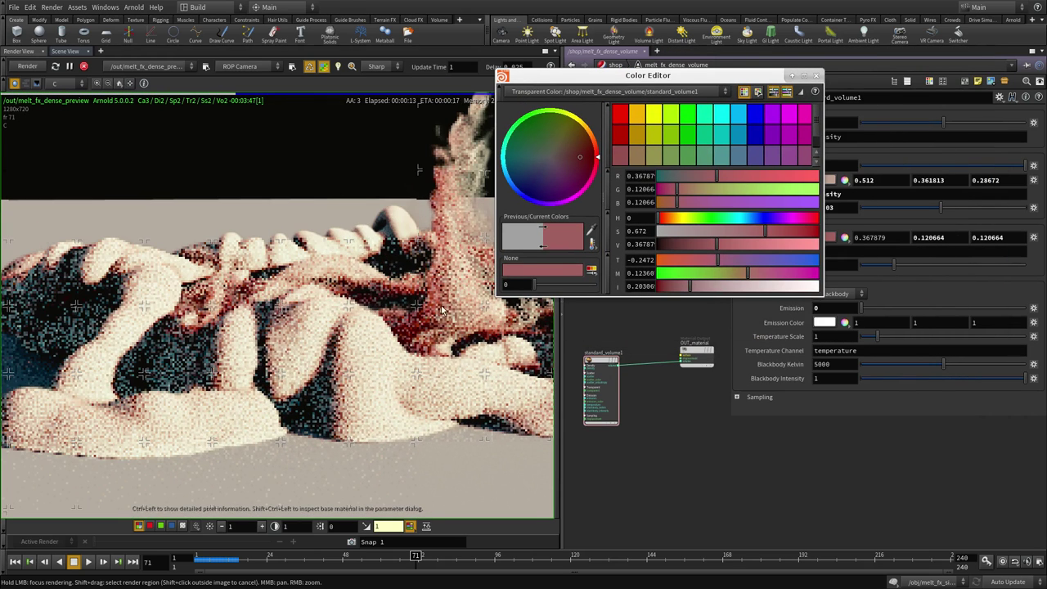
middle_click_drag(447, 332, 338, 249)
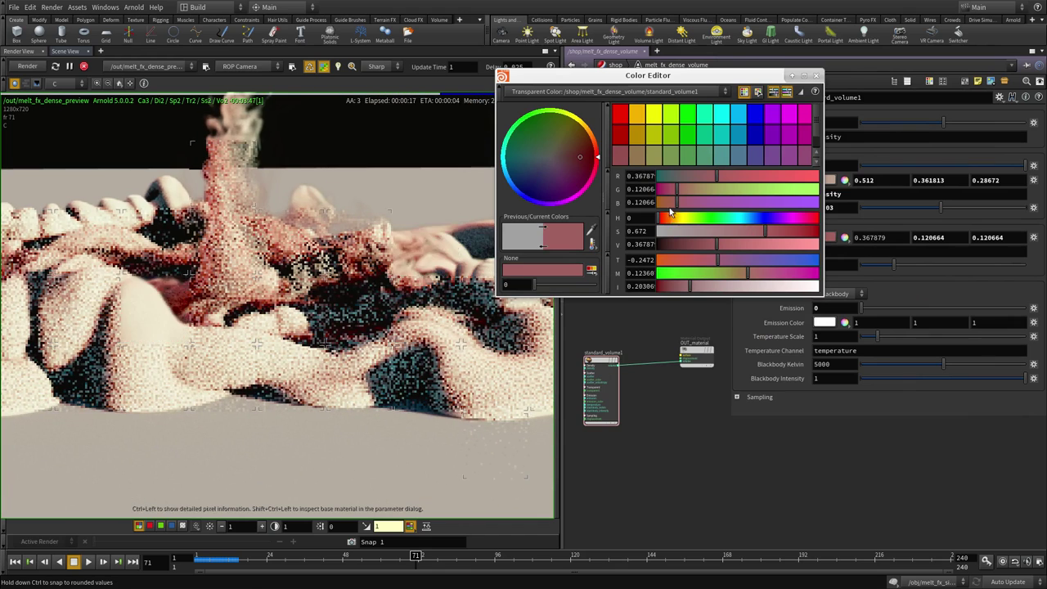
left_click_drag(677, 203, 664, 204)
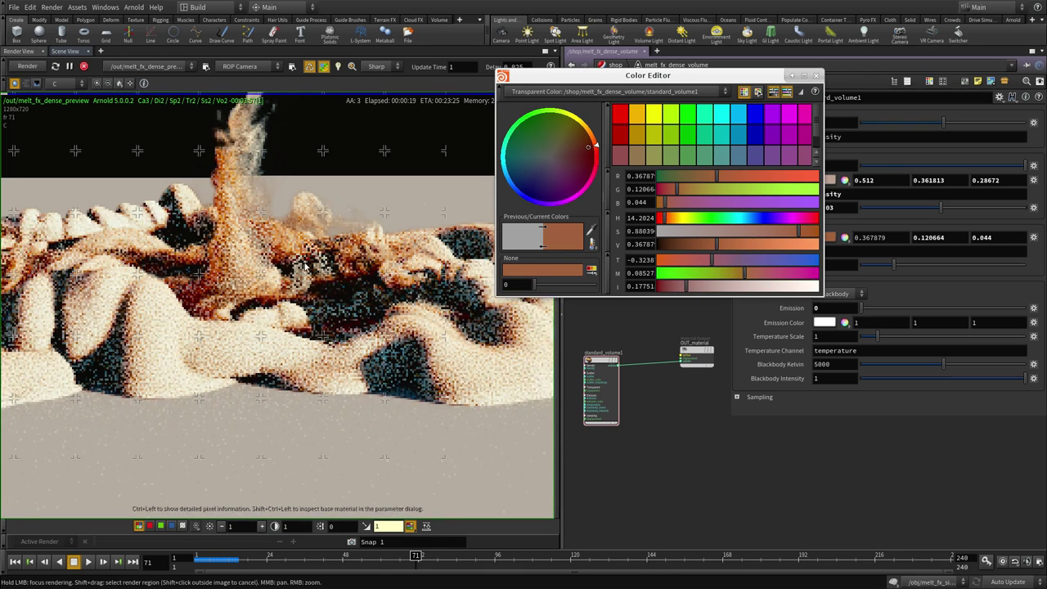
left_click(815, 77)
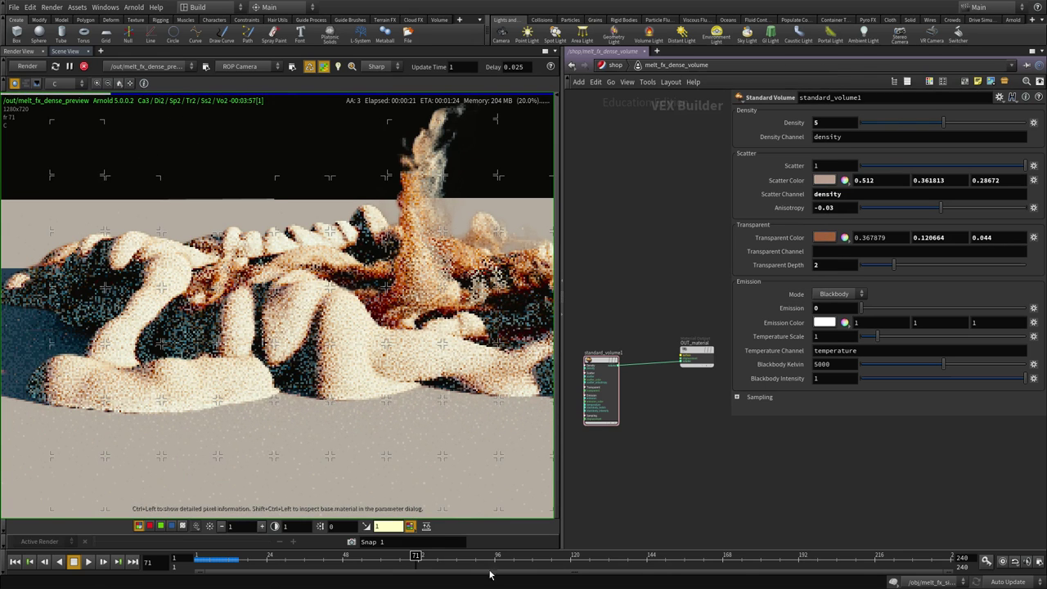
Step: Render frame 96 and examine the shading of the billowing smoke
left_click(54, 65)
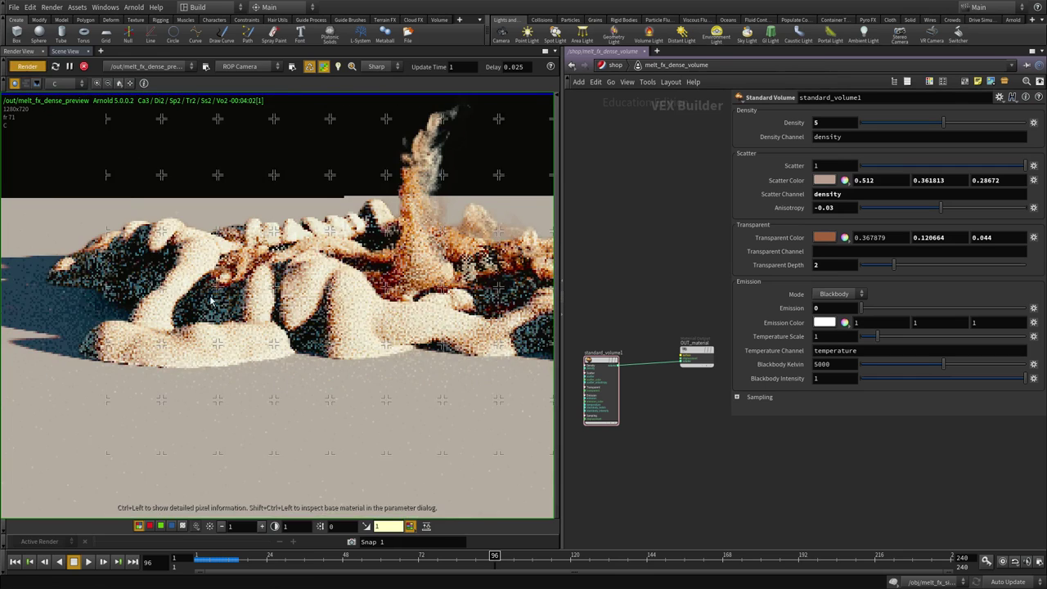
scroll(347, 326, "down", 3)
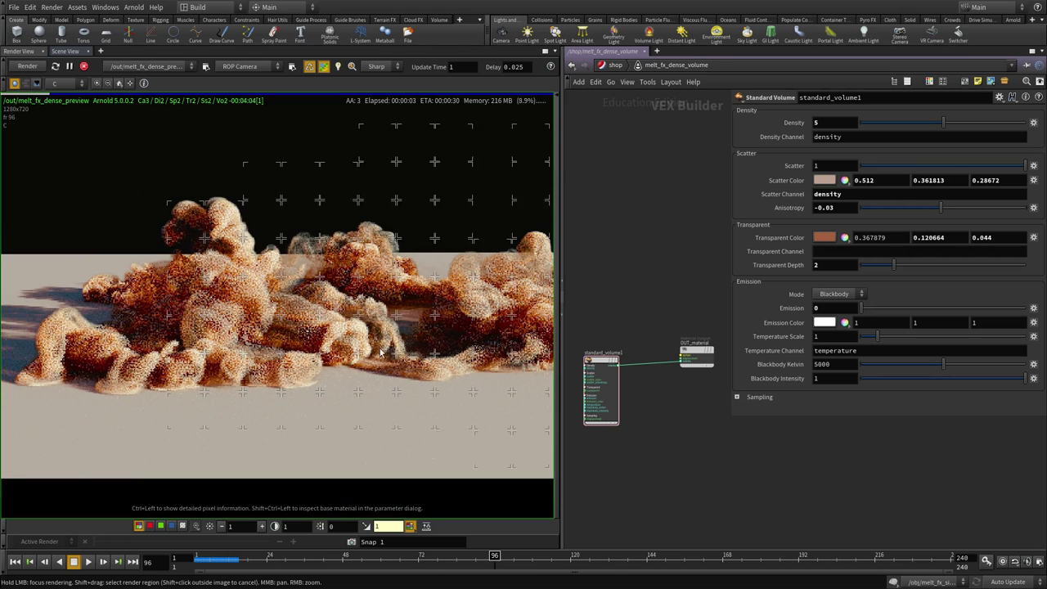
middle_click_drag(477, 327, 377, 309)
middle_click_drag(312, 315, 401, 298)
scroll(223, 288, "up", 2)
scroll(309, 230, "up", 1)
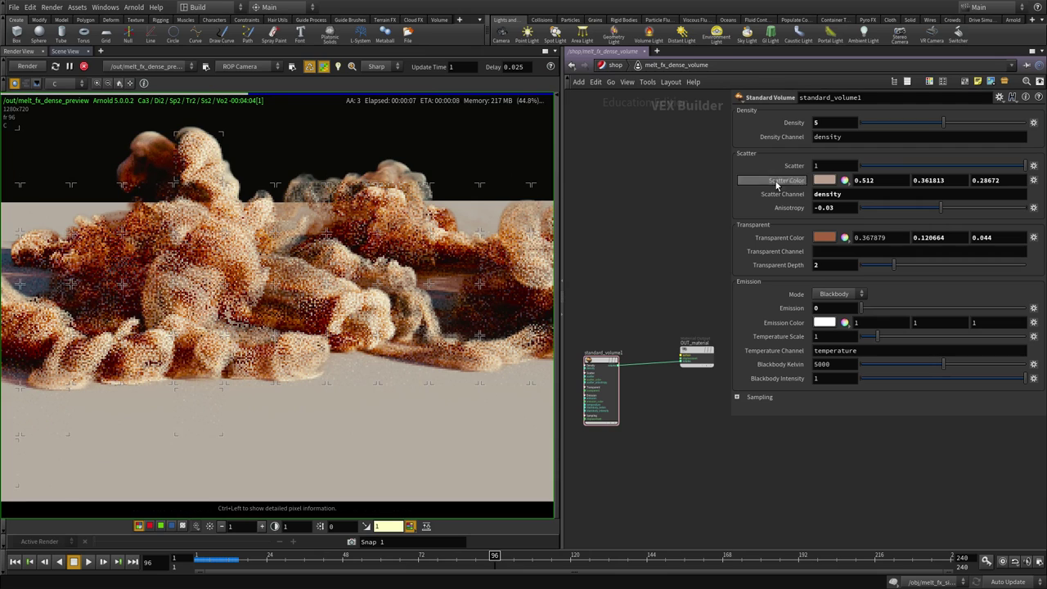
Step: Lower the Scatter Color's saturation to 0.317 and raise its value, giving RGB 0.536, 0.422725, 0.366088, and close the colour editor
left_click(833, 183)
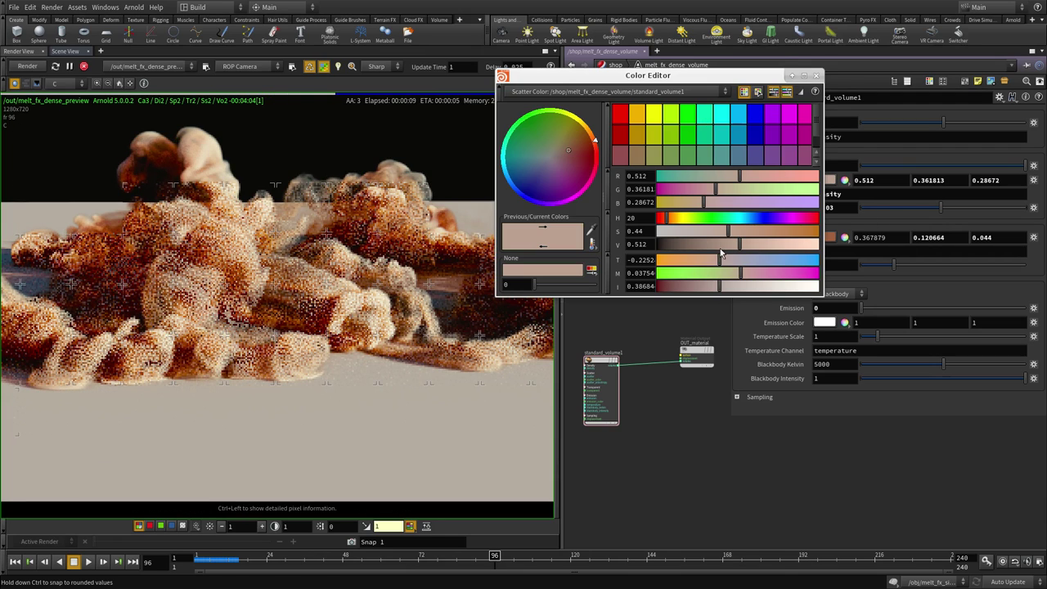
left_click(709, 231)
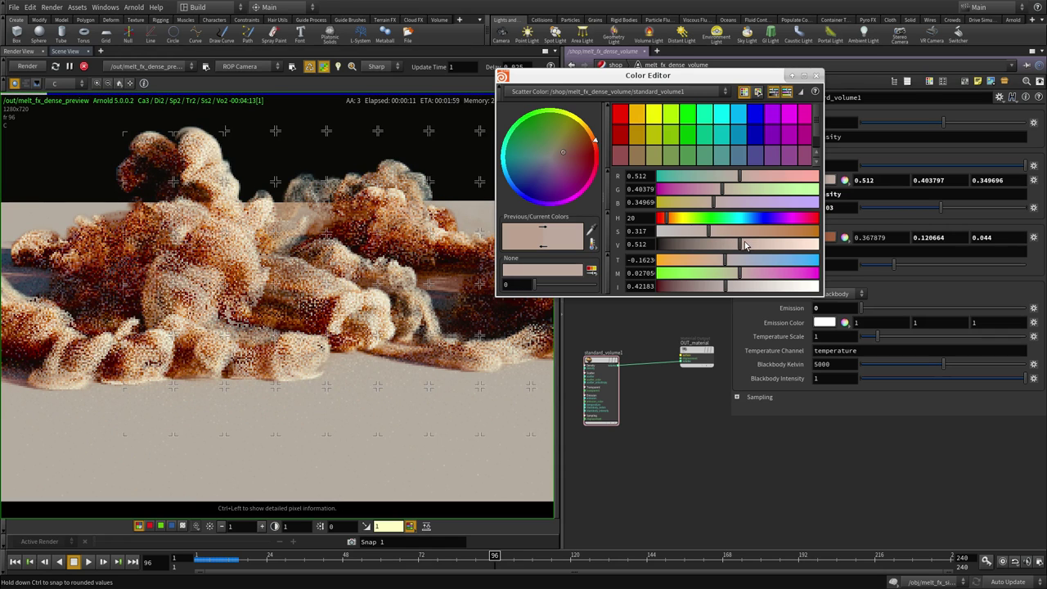
left_click(816, 75)
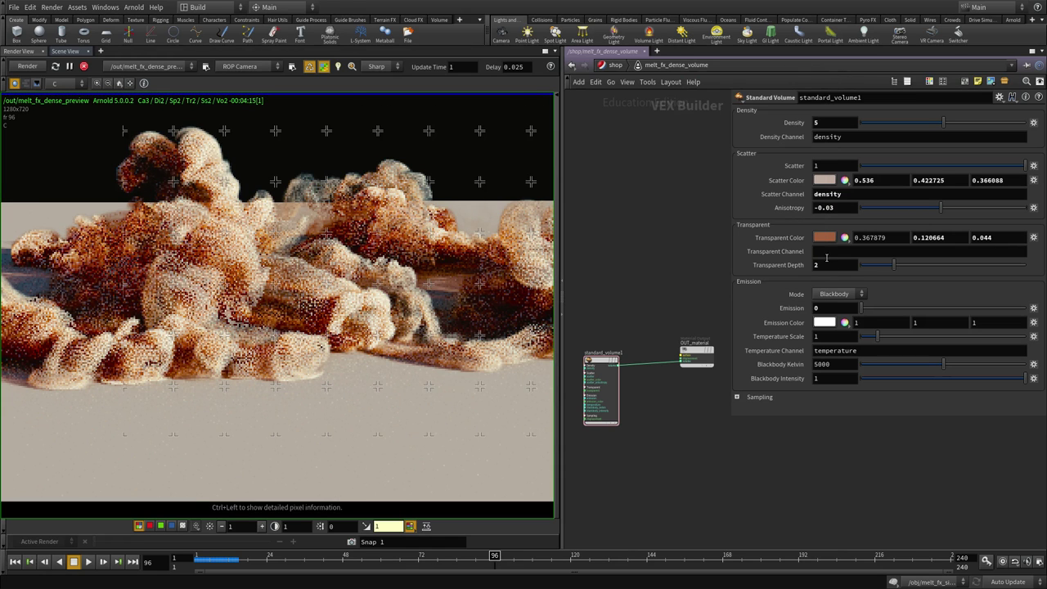
Step: Try a blue Transparent Color with hue 219 and inspect its effect across the smoke render
left_click(825, 239)
left_click_drag(741, 217, 755, 216)
scroll(121, 284, "up", 1)
middle_click_drag(121, 284, 152, 270)
scroll(234, 273, "down", 2)
left_click_drag(325, 274, 326, 227, "alt")
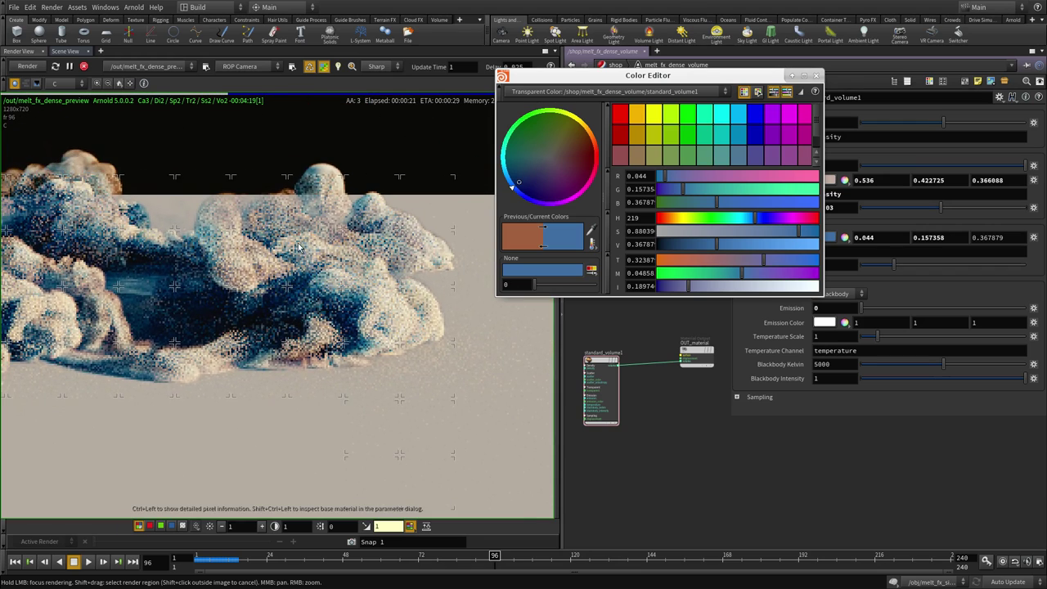
Step: Try a Transparent Color hue of 23, close the colour editor, and undo the hue change
left_click(670, 218)
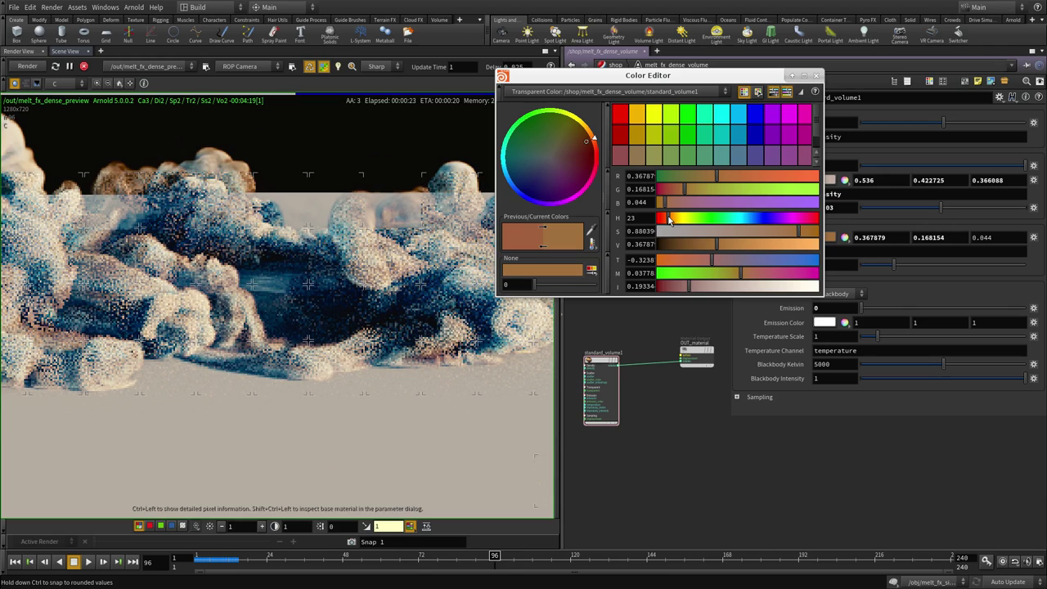
middle_click_drag(78, 238, 356, 249)
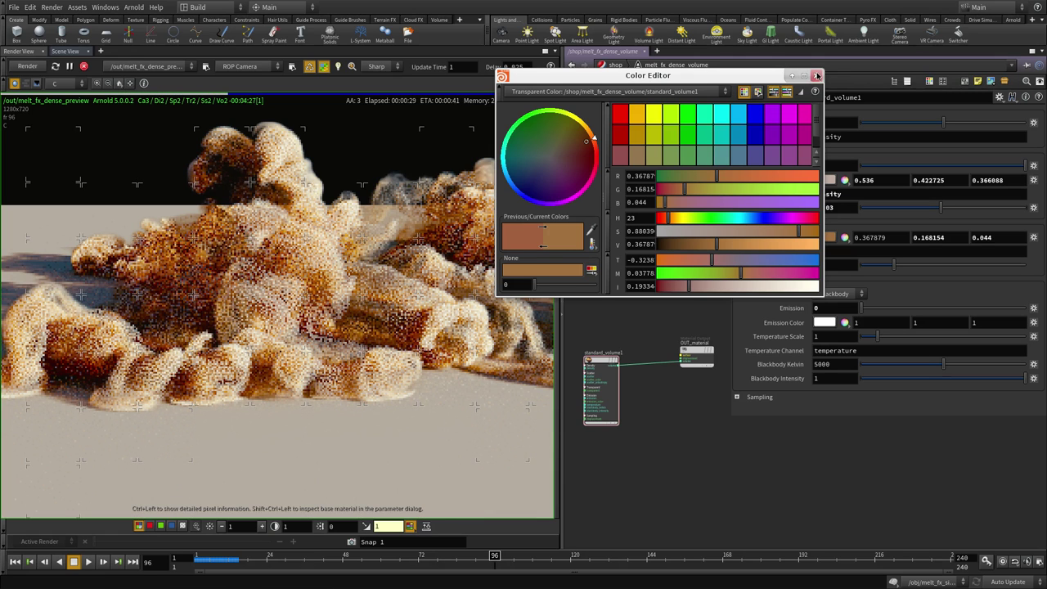
left_click(816, 75)
key("ctrl+z")
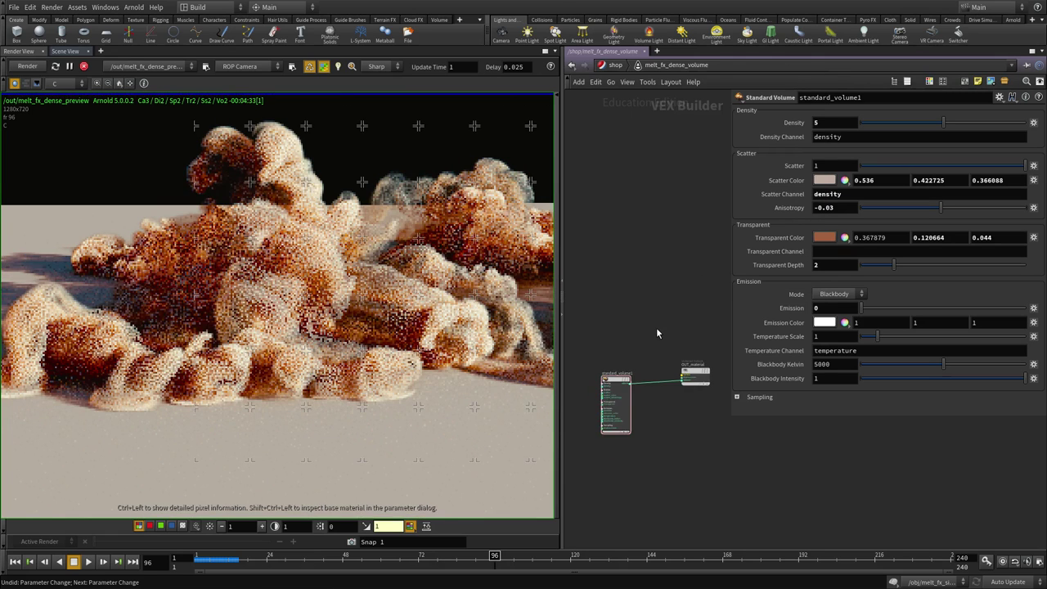
middle_click_drag(656, 333, 639, 291)
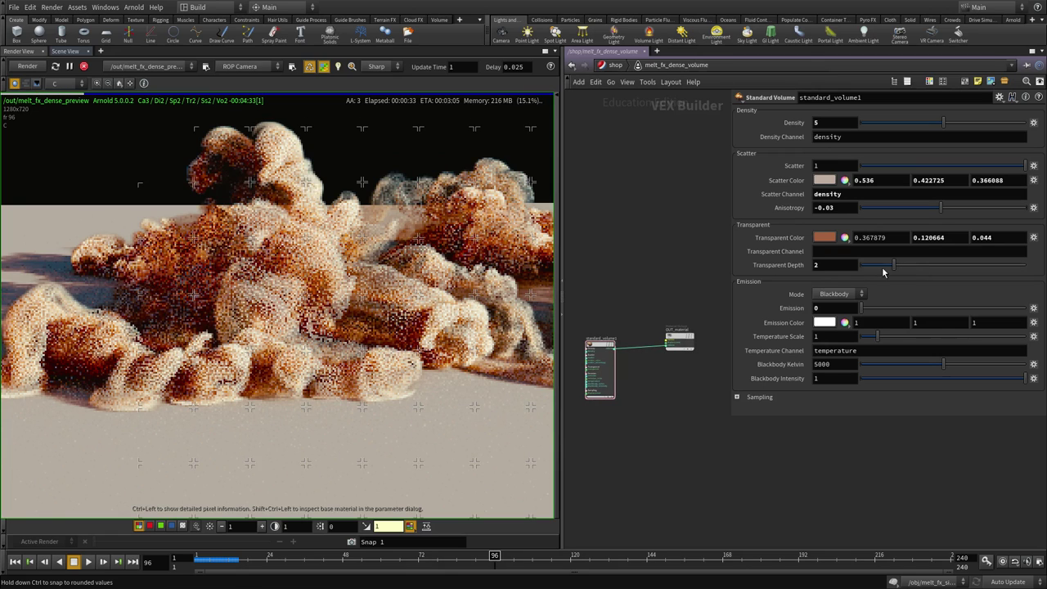
Step: Compare Transparent Depth values of 0.5 and 2.52 across the smoke render and return the depth to 2
left_click_drag(877, 265, 869, 266)
middle_click_drag(313, 281, 321, 307)
right_click_drag(321, 306, 338, 319)
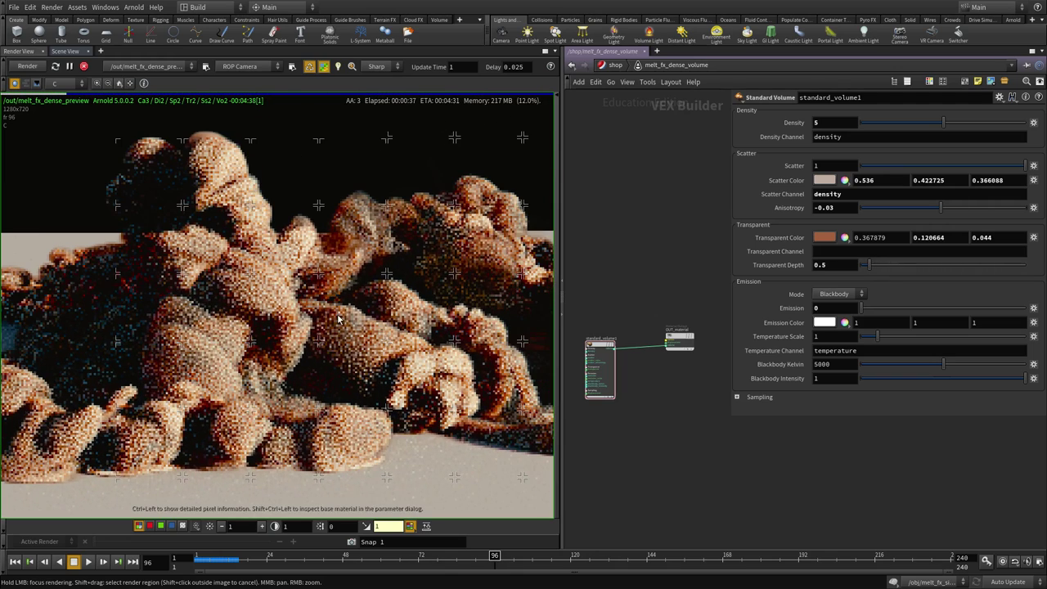
middle_click_drag(253, 297, 304, 262)
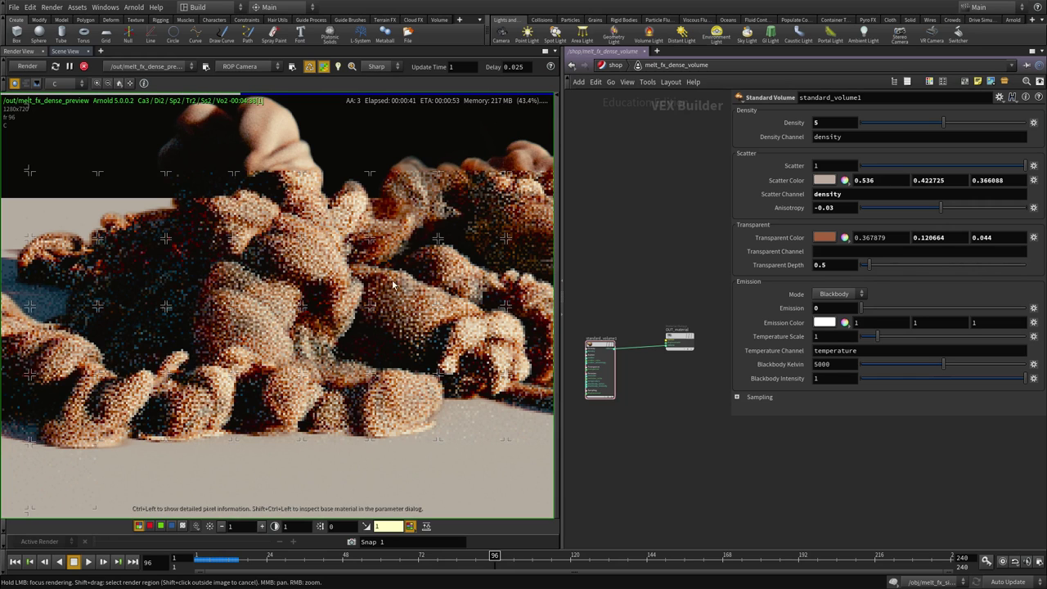
left_click_drag(869, 266, 902, 266)
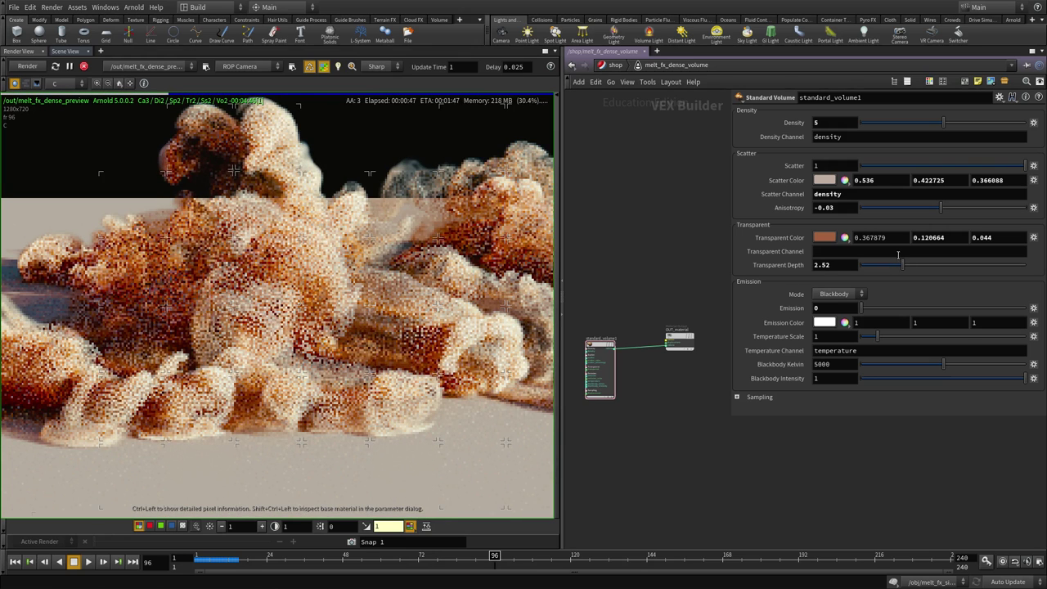
right_click_drag(44, 346, 251, 342)
middle_click_drag(251, 342, 338, 332)
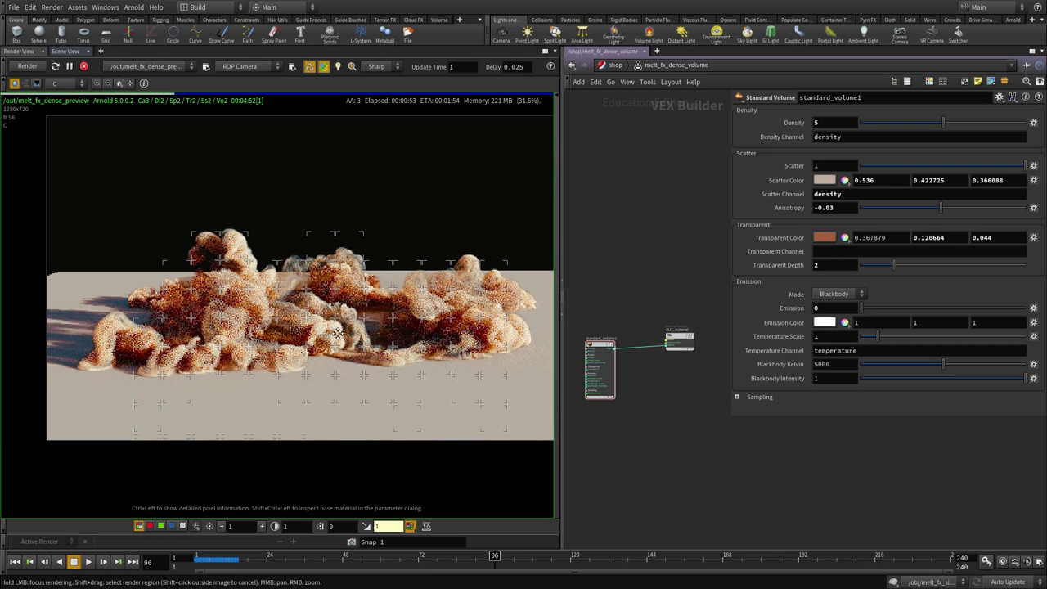
Step: Render frame 3 to check the intact bear's volume shading, and stop the render
left_click(120, 84)
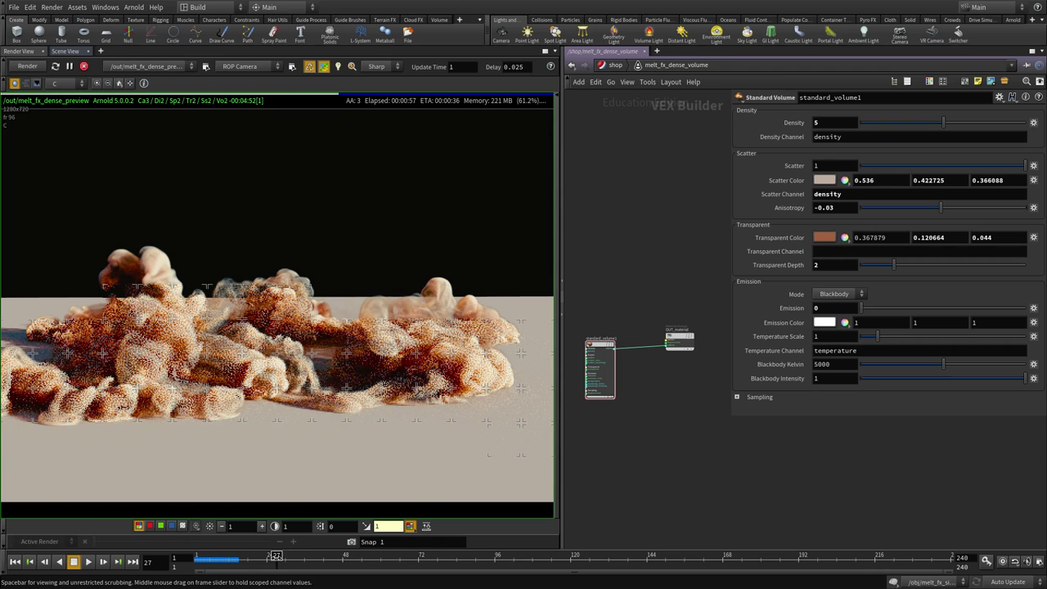
left_click(200, 555)
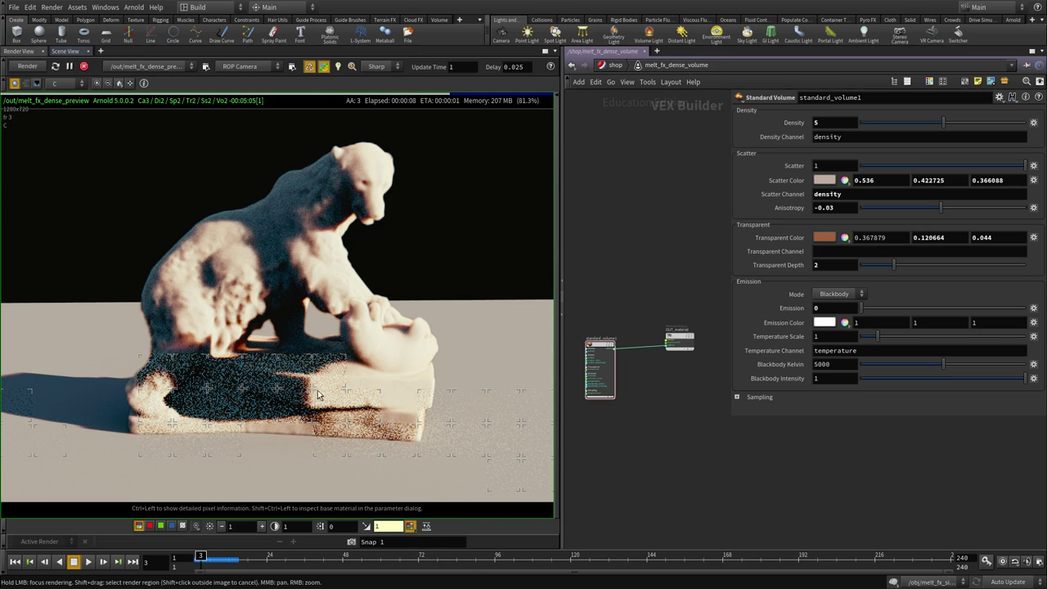
left_click(82, 66)
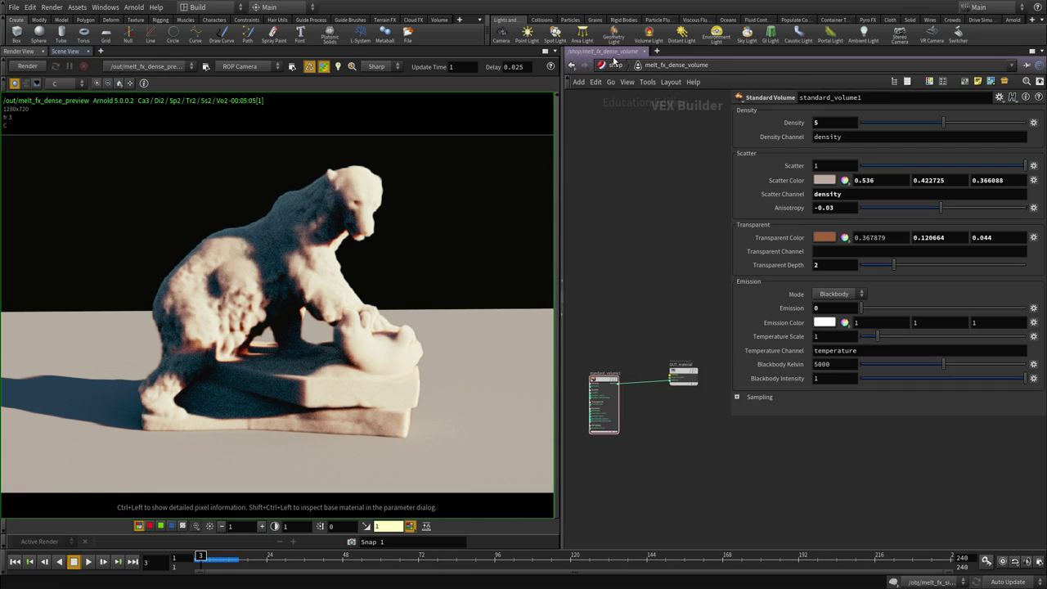
Step: Leave the dense volume shader and open the output network with the melt_fx_dense_preview render node
left_click(615, 66)
left_click(616, 65)
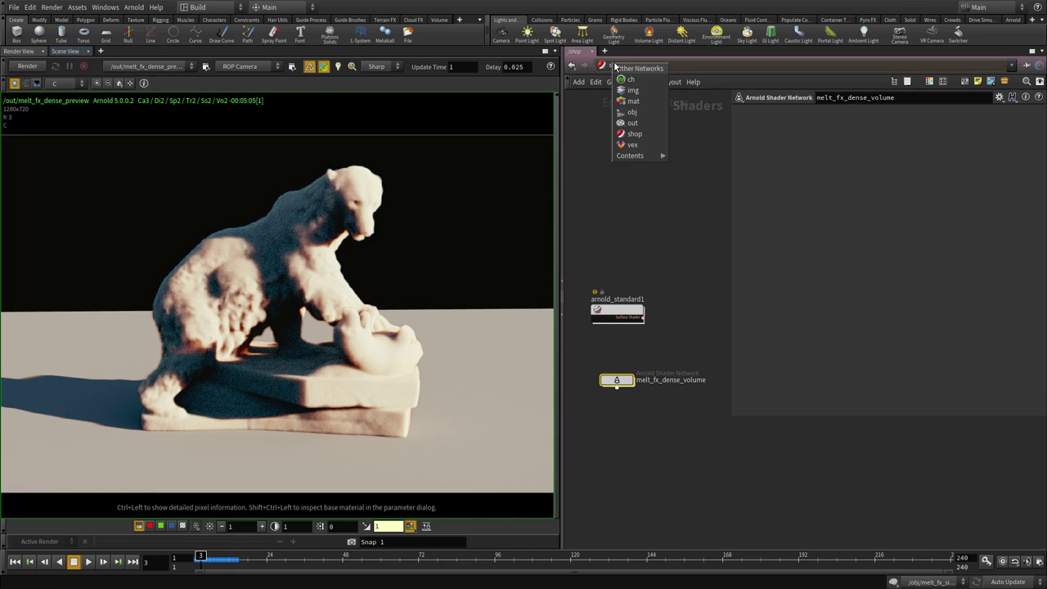
left_click(632, 119)
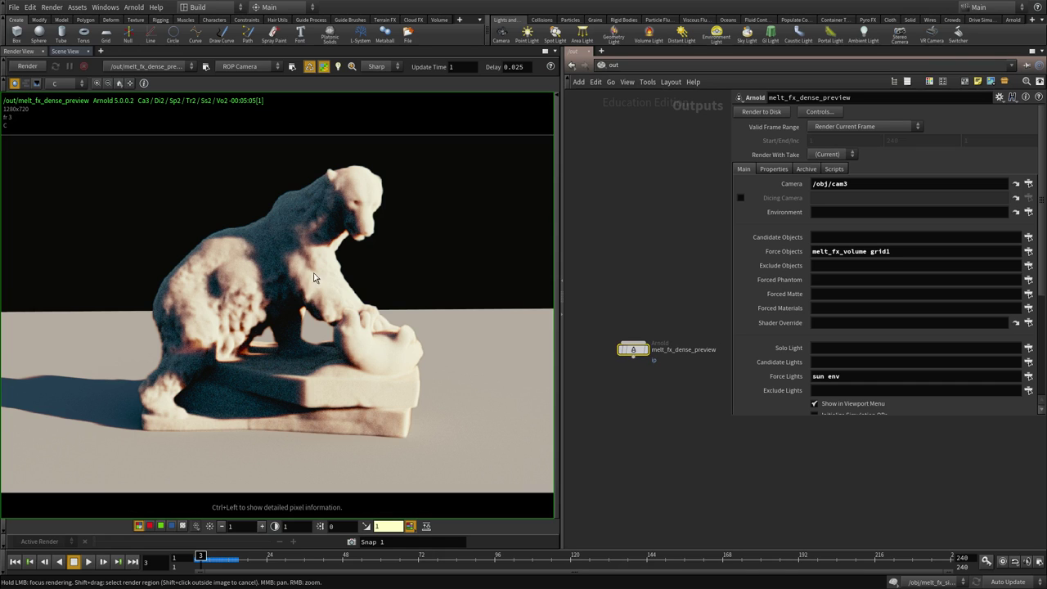
Step: Set Volume Samples to 3 on both the sun and env lights in the object network
left_click(613, 66)
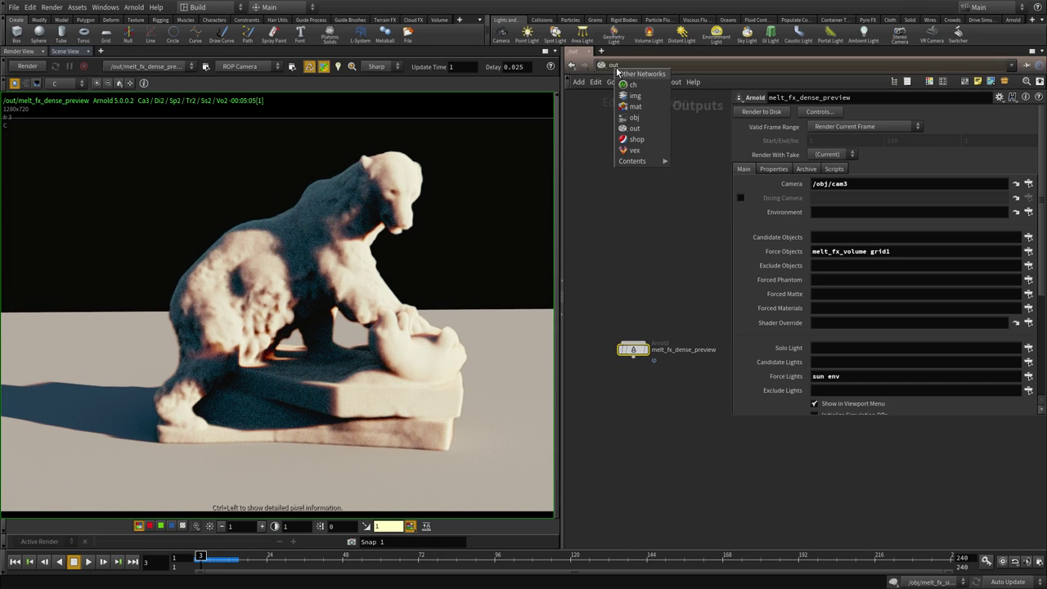
left_click(643, 122)
middle_click_drag(650, 444, 584, 411)
left_click_drag(689, 380, 649, 266)
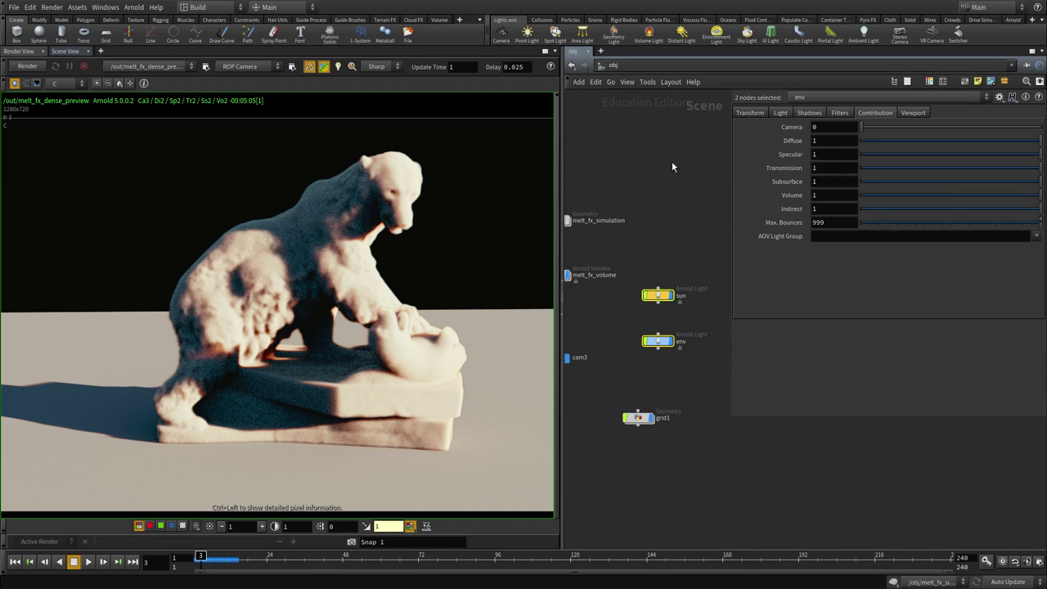
left_click(780, 112)
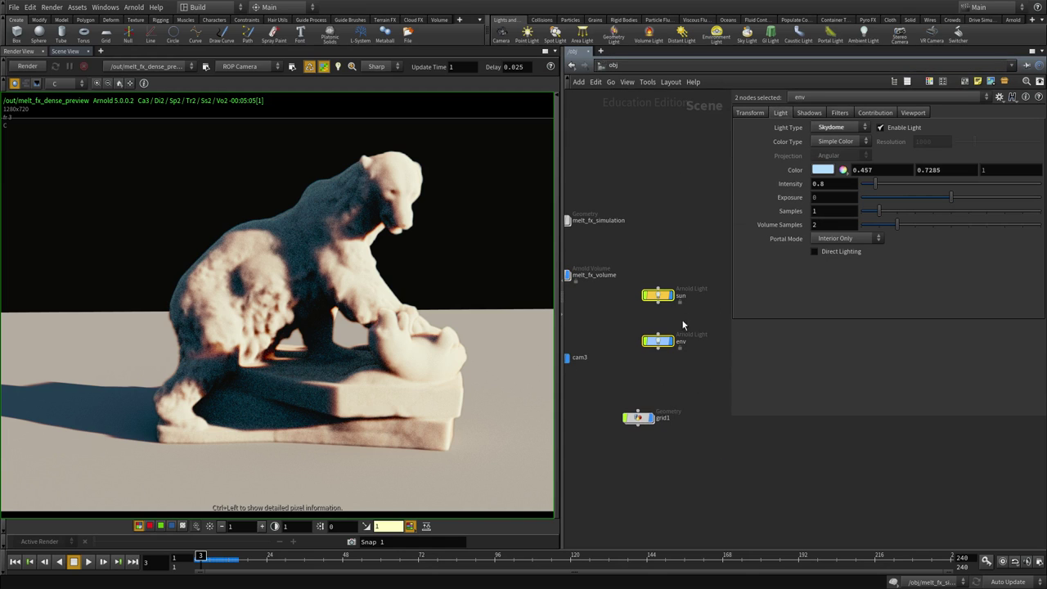
left_click_drag(697, 256, 612, 409)
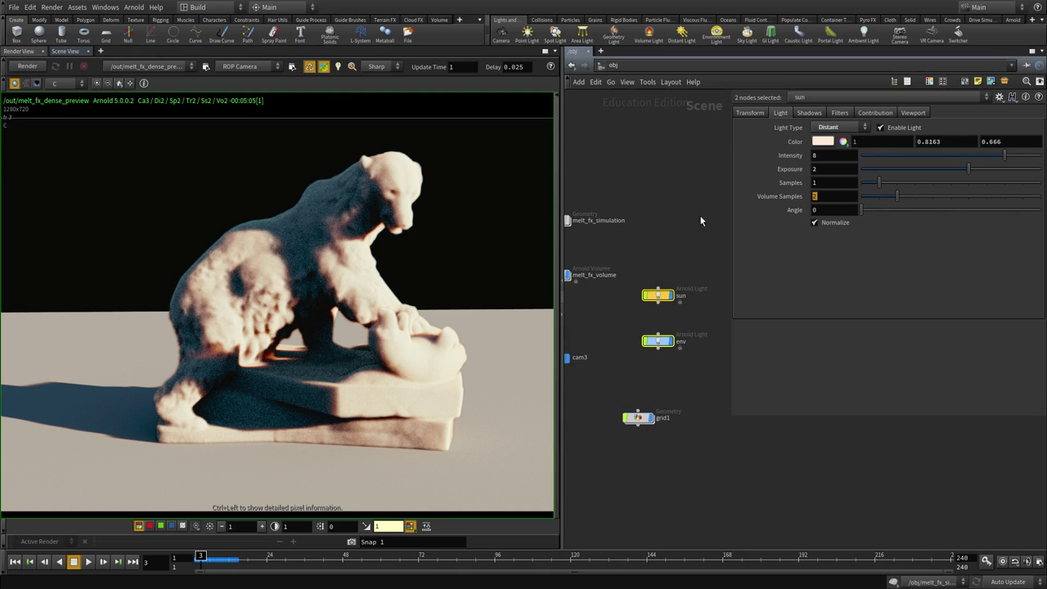
left_click_drag(697, 255, 653, 306)
left_click_drag(697, 330, 645, 359)
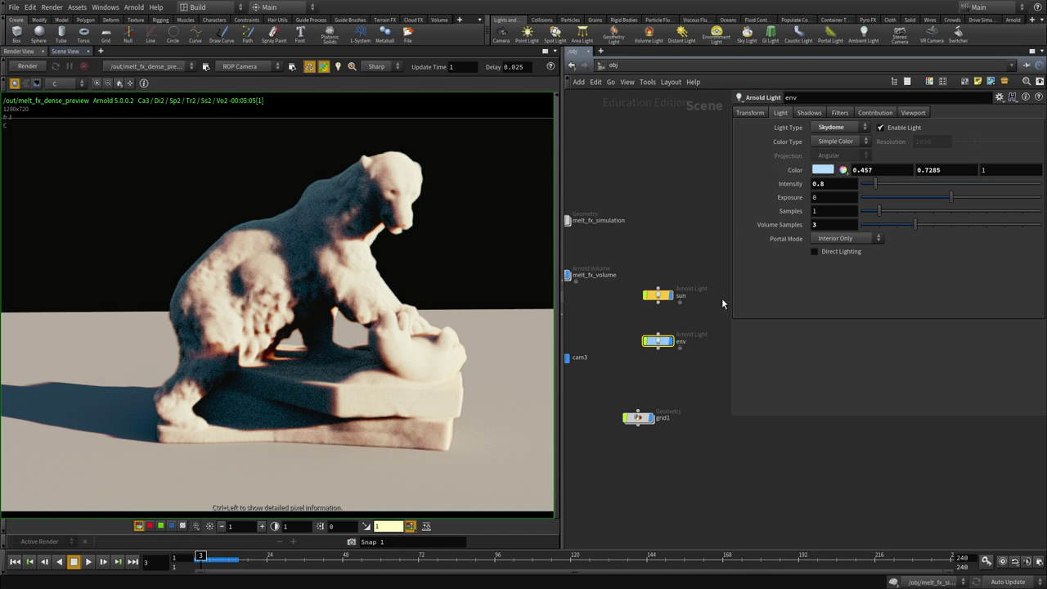
left_click_drag(699, 271, 662, 313)
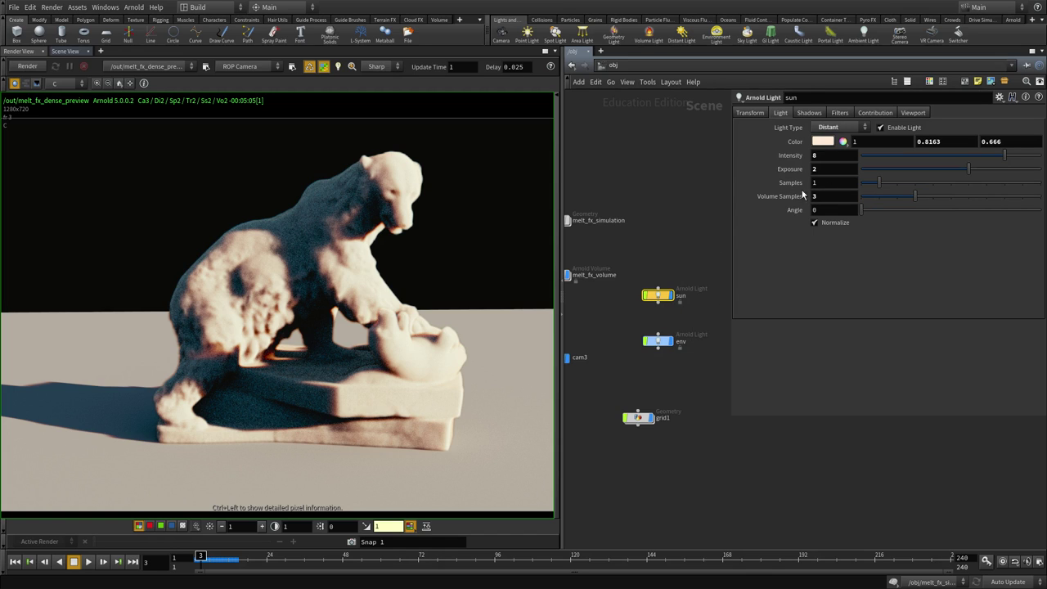
Step: Set the Camera (AA) samples of the melt_fx_dense_preview render node to 6 and render frame 3 again
left_click(611, 65)
left_click(648, 125)
middle_click_drag(656, 254, 666, 211)
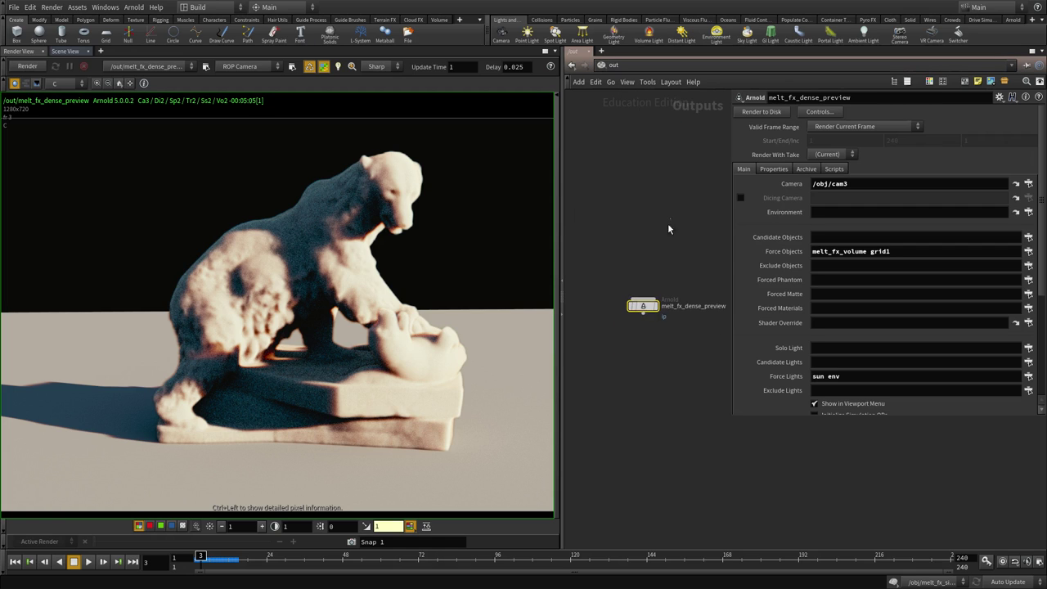
left_click(772, 169)
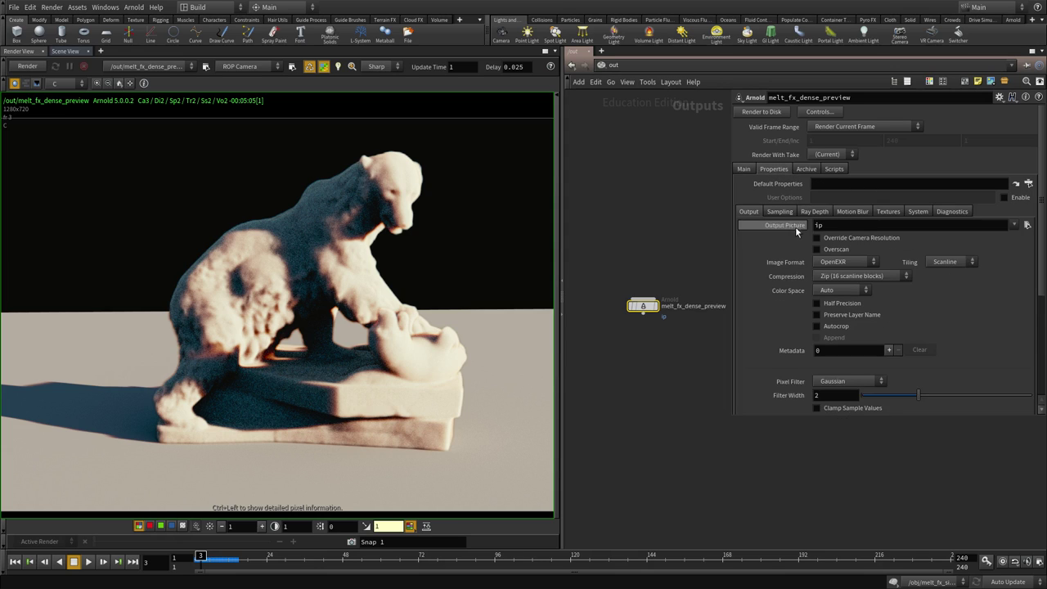
left_click(776, 211)
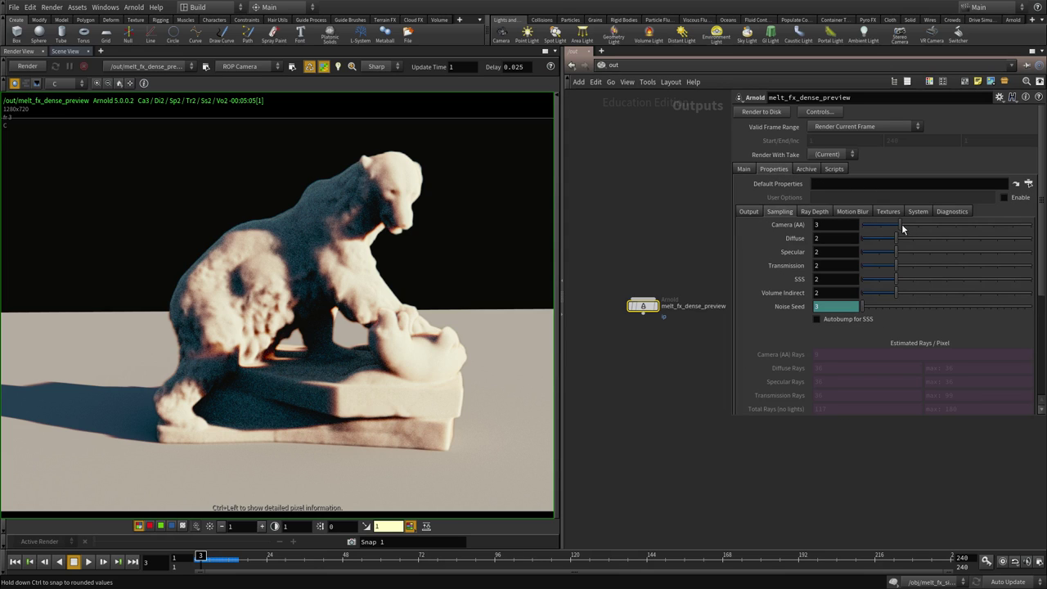
left_click(956, 230)
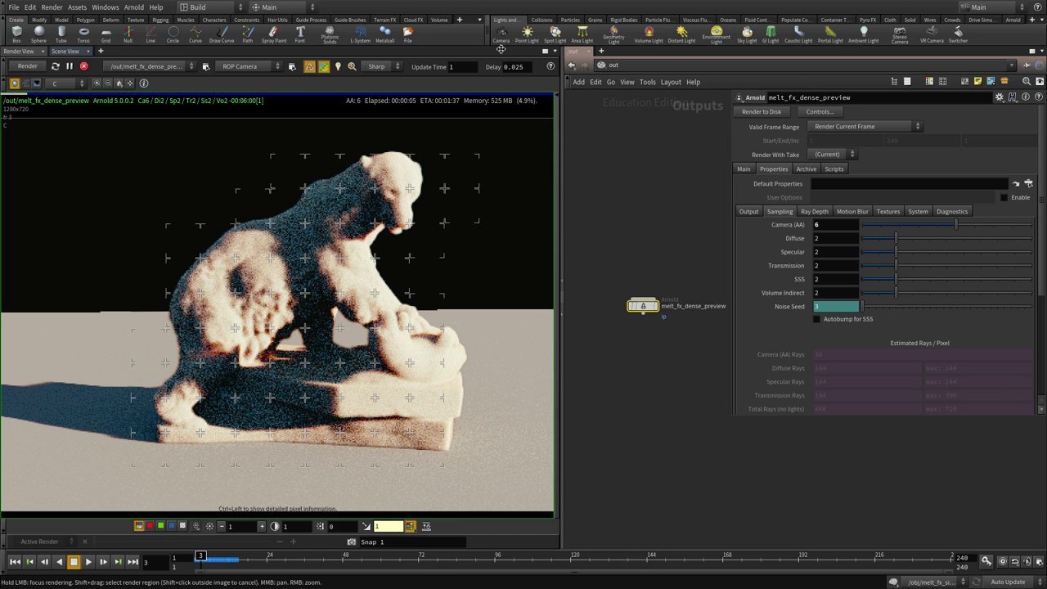
Step: Switch to the video player, review the finished highres_with_sony_lut.mp4 clip, and return to Houdini
key("alt+Tab")
left_click_drag(770, 41, 641, 42)
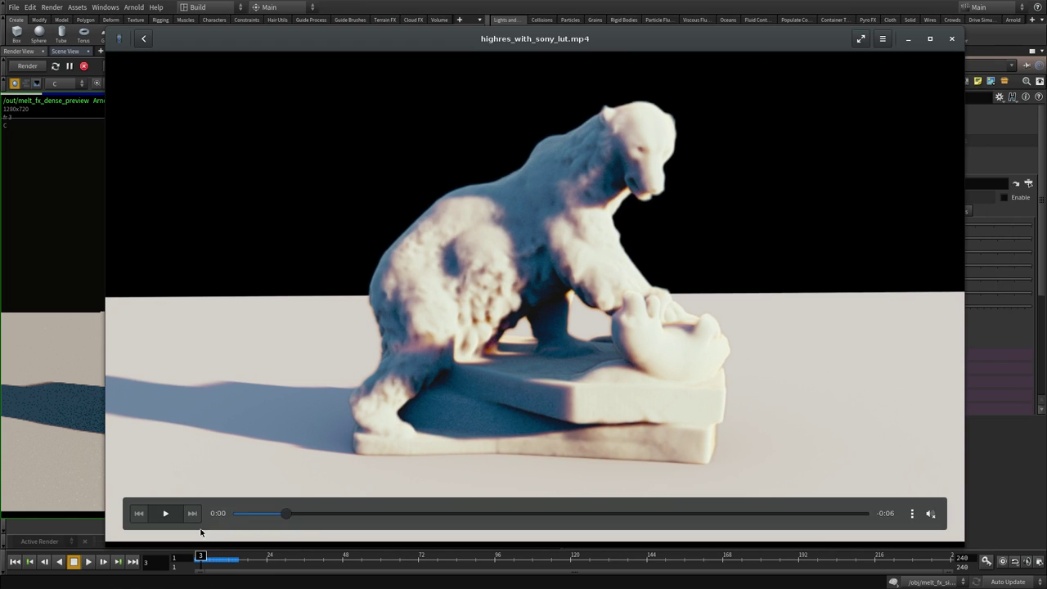
left_click(164, 513)
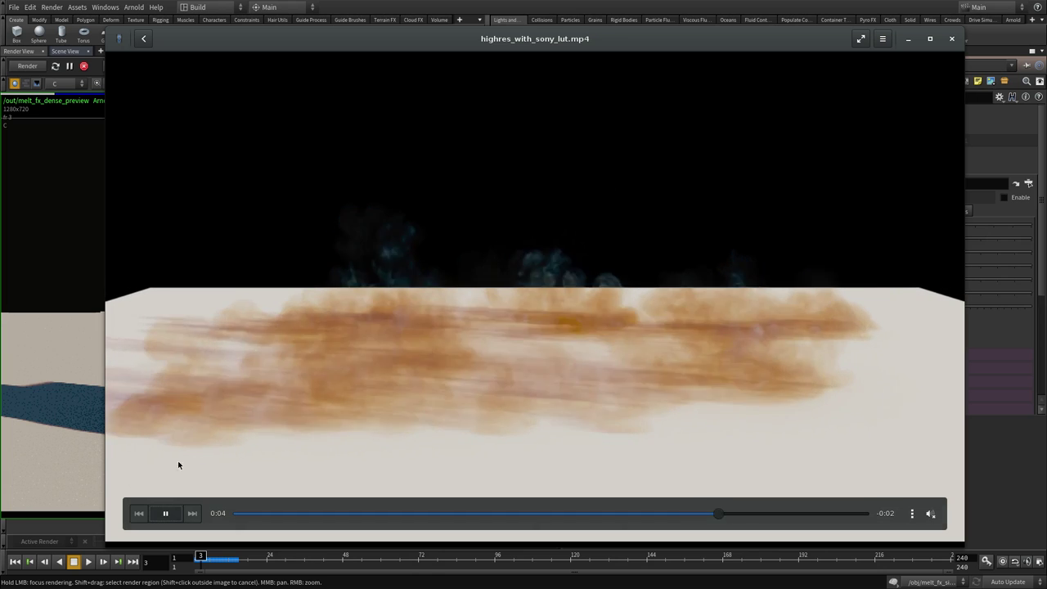
left_click(168, 515)
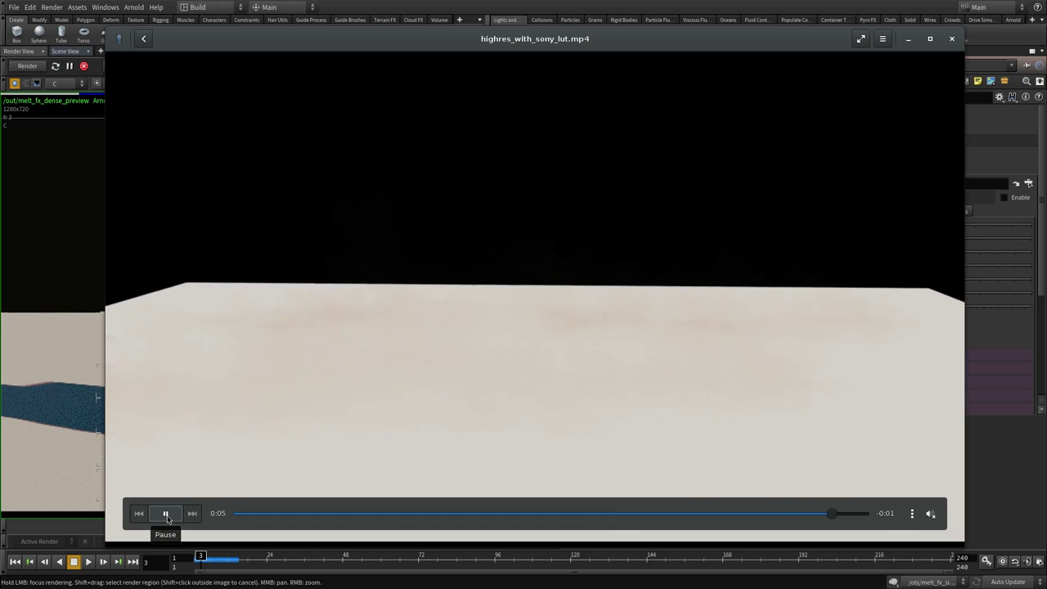
left_click_drag(513, 397, 0, 397, "super")
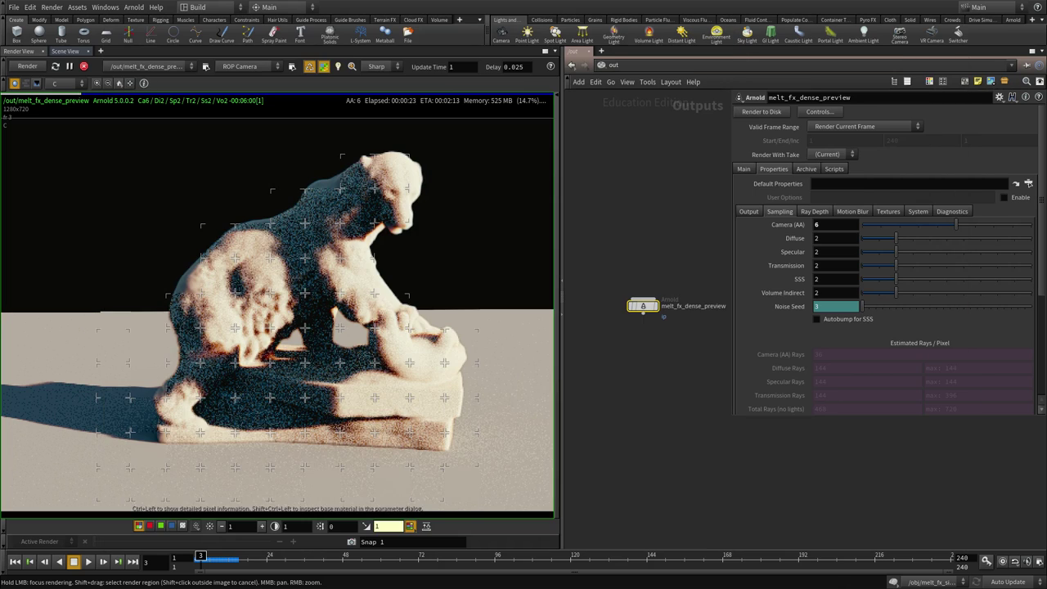
Step: Examine the noise on the bear's shaded and lit areas up close in the higher-sampled render
right_click_drag(245, 234, 348, 212)
scroll(348, 212, "up", 4)
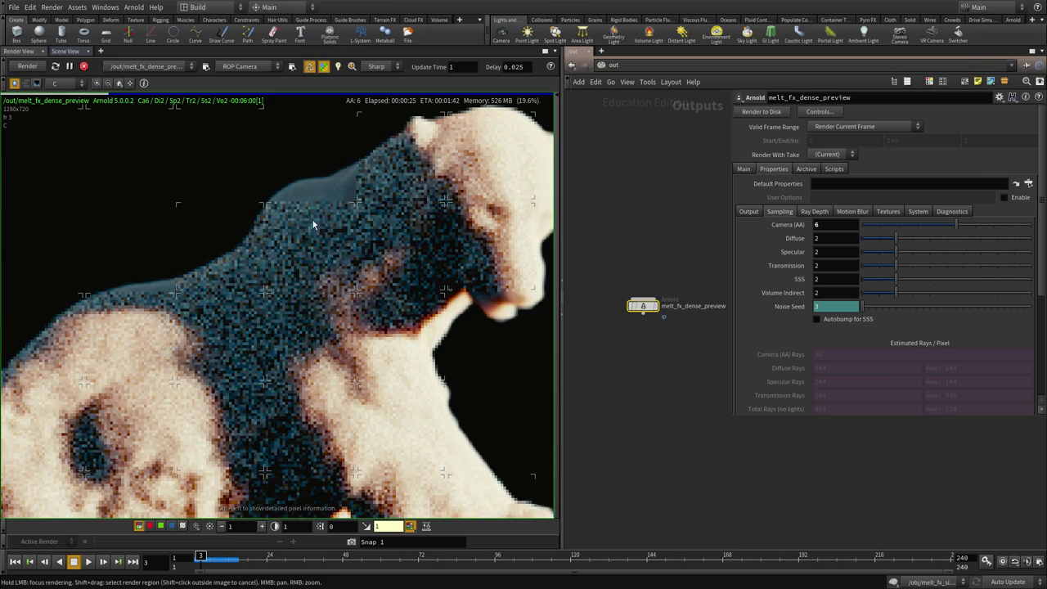
middle_click_drag(281, 342, 426, 250)
middle_click_drag(319, 336, 330, 251)
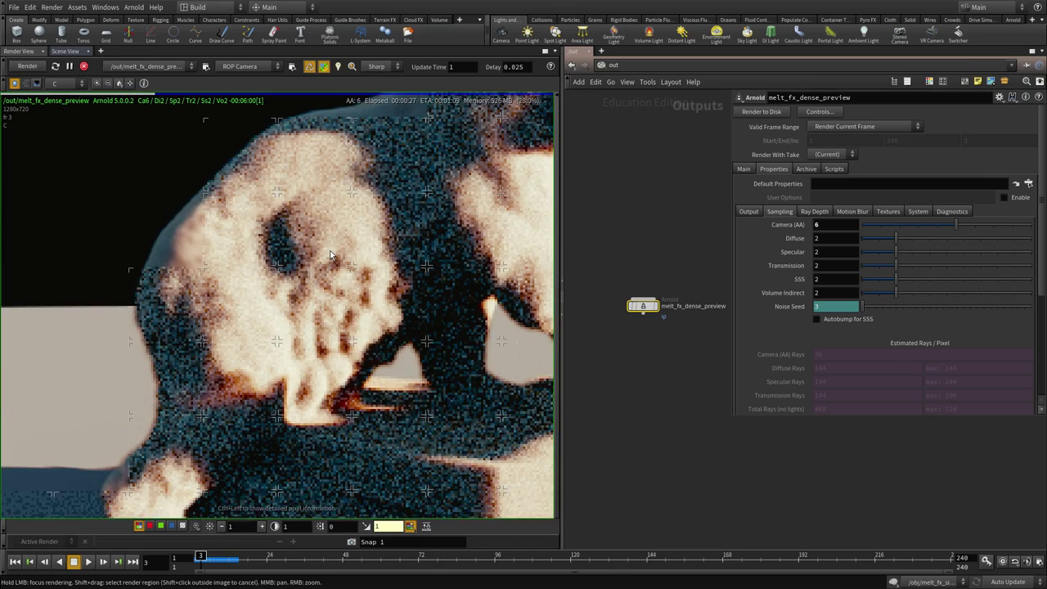
right_click_drag(330, 251, 301, 261)
scroll(301, 260, "down", 5)
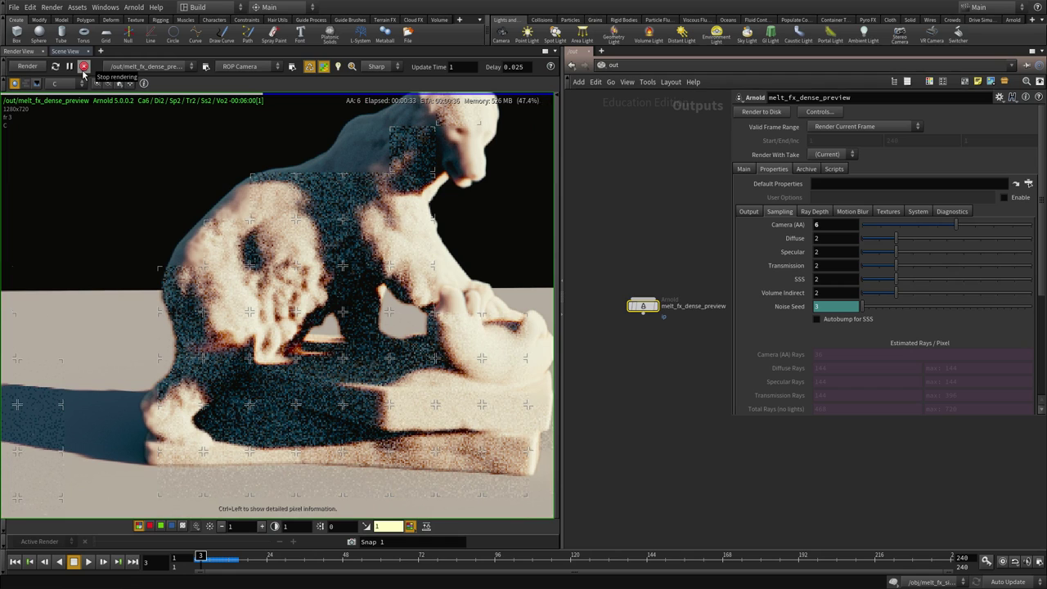
Step: Duplicate the melt_fx_dense_preview render node in the output network
key("ctrl+c")
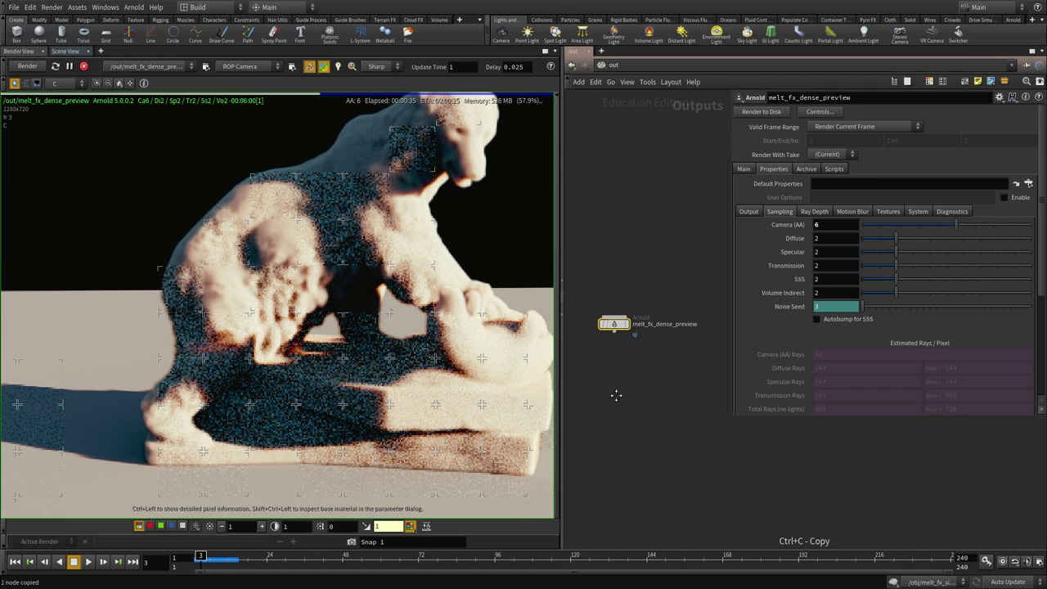
key("ctrl+v")
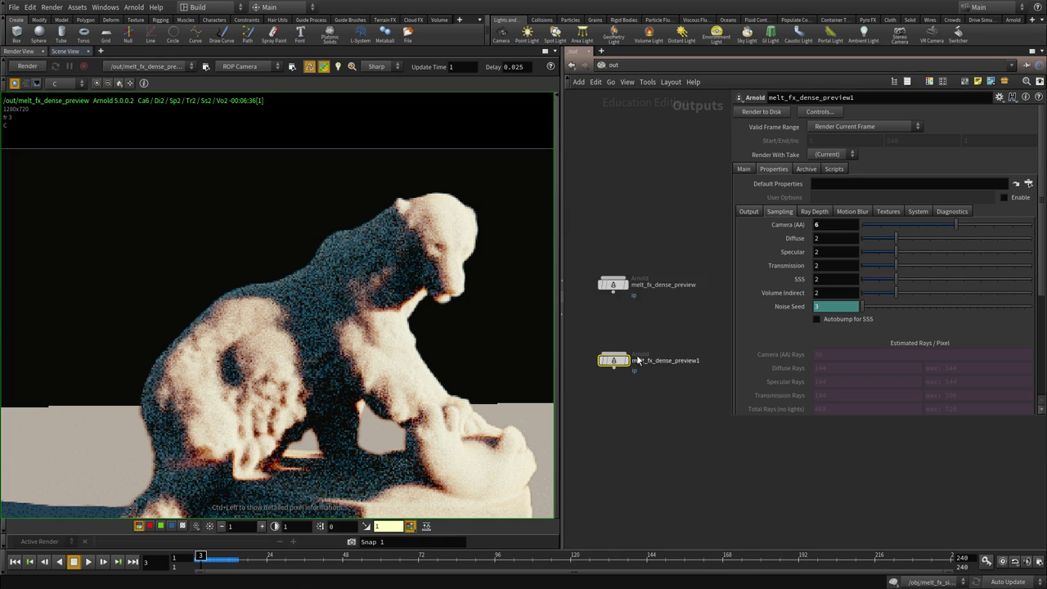
scroll(647, 377, "up", 2)
Step: Set the duplicated render node's Output Picture to $HIP/out/bear_melt_dense_fx.v1.$F4.exr
left_click(755, 212)
double_click(865, 227)
type("$HIP/")
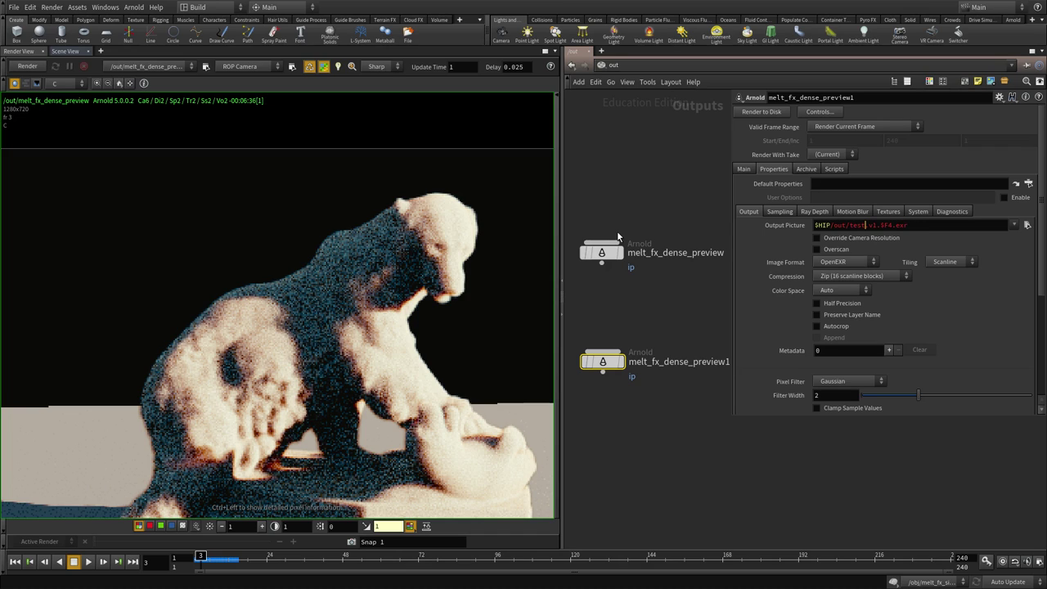
type("bear_melt_dense_fx")
key("Return")
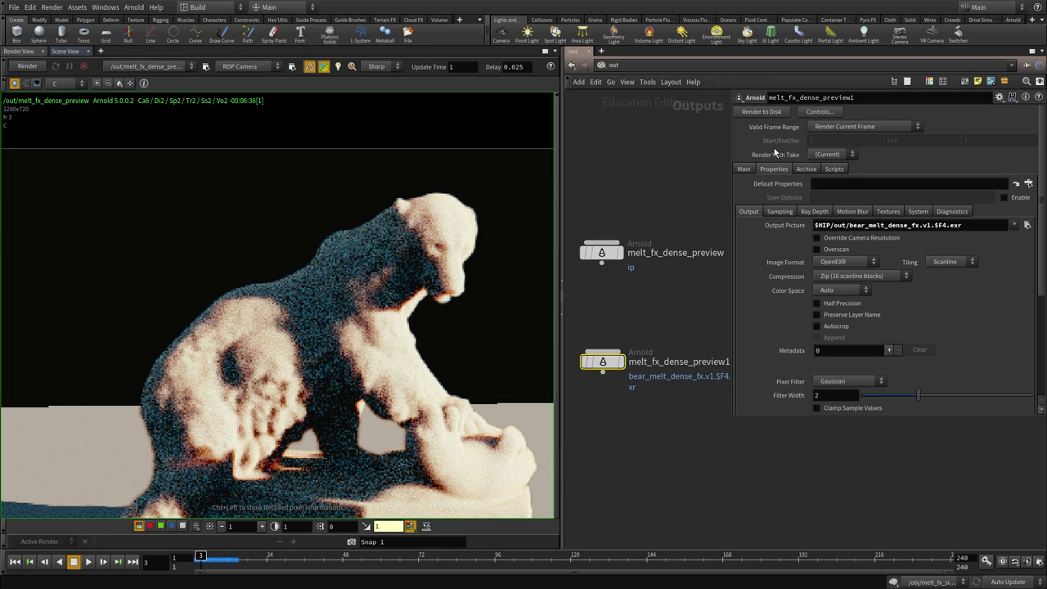
Step: Set the duplicated node to Render Frame Range, delete the range's channels, and set the end frame to 150
left_click(896, 129)
left_click(859, 145)
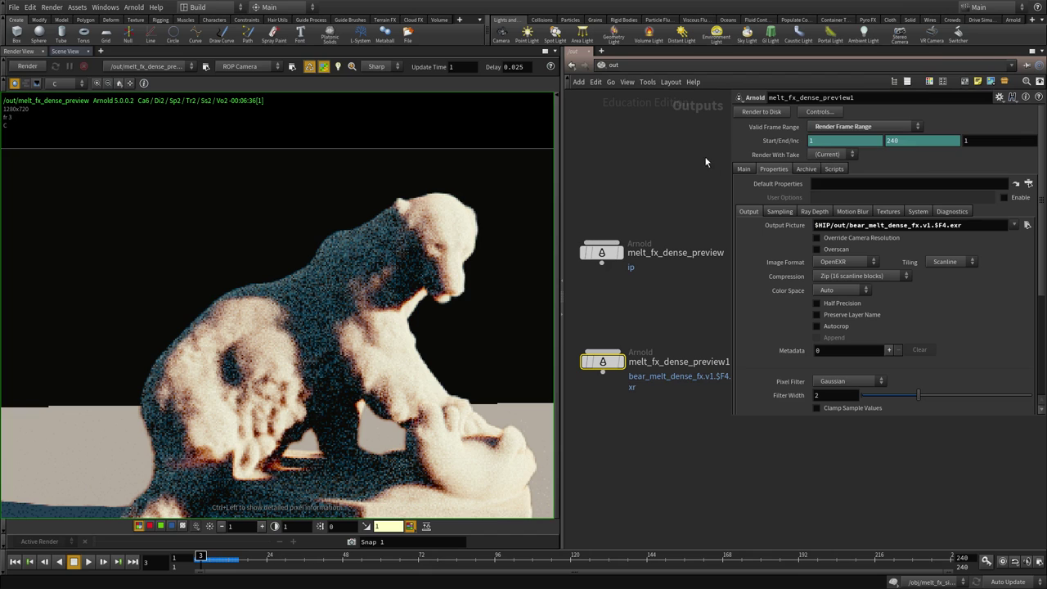
right_click(754, 146)
left_click(793, 249)
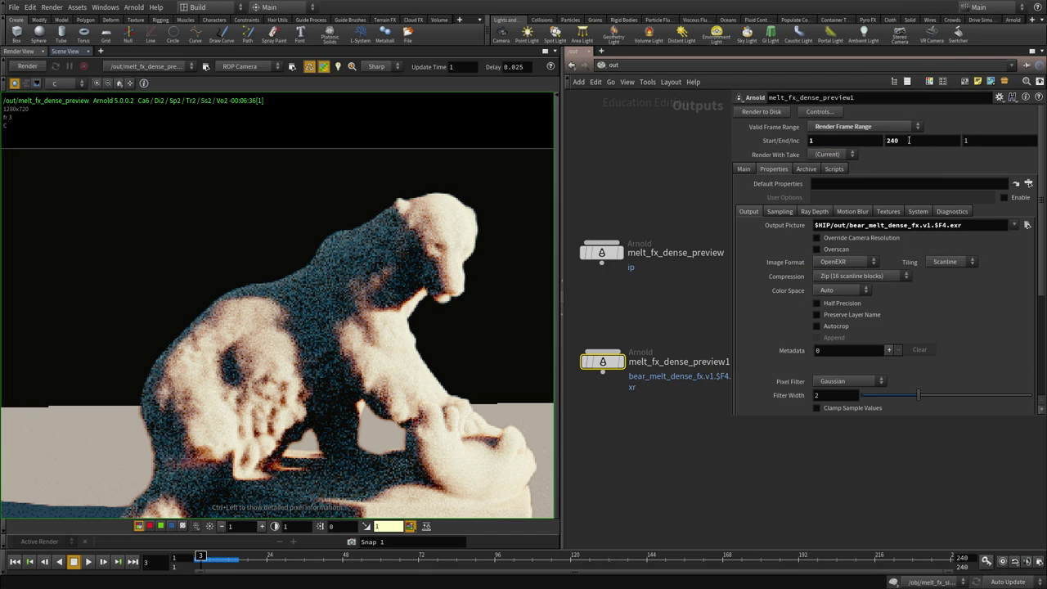
type("150")
Step: Enable Half Precision and Autocrop for the duplicated node's EXR output
scroll(851, 273, "down", 1)
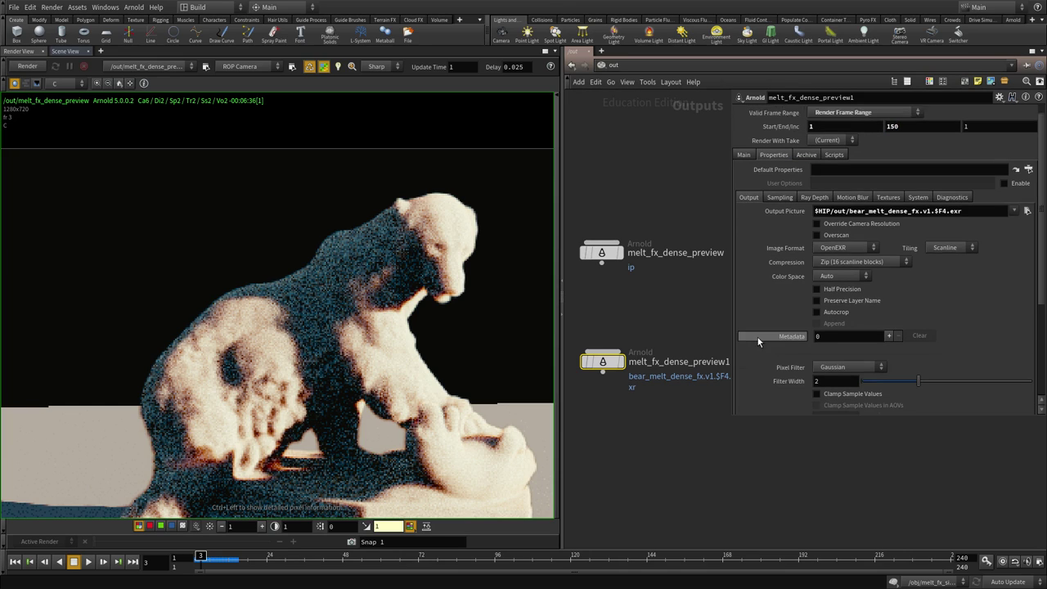
left_click(844, 278)
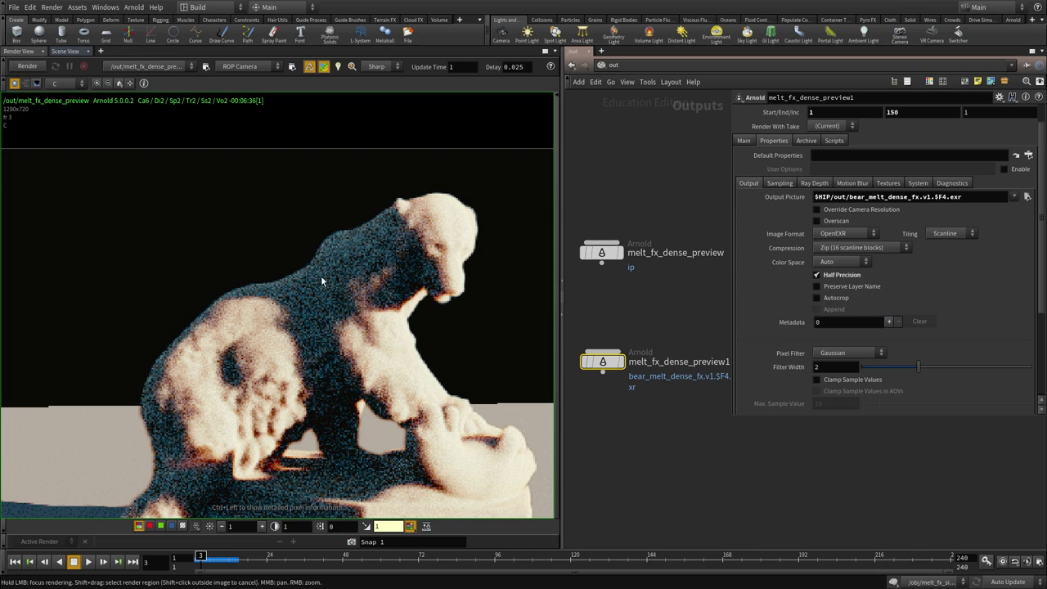
left_click(828, 298)
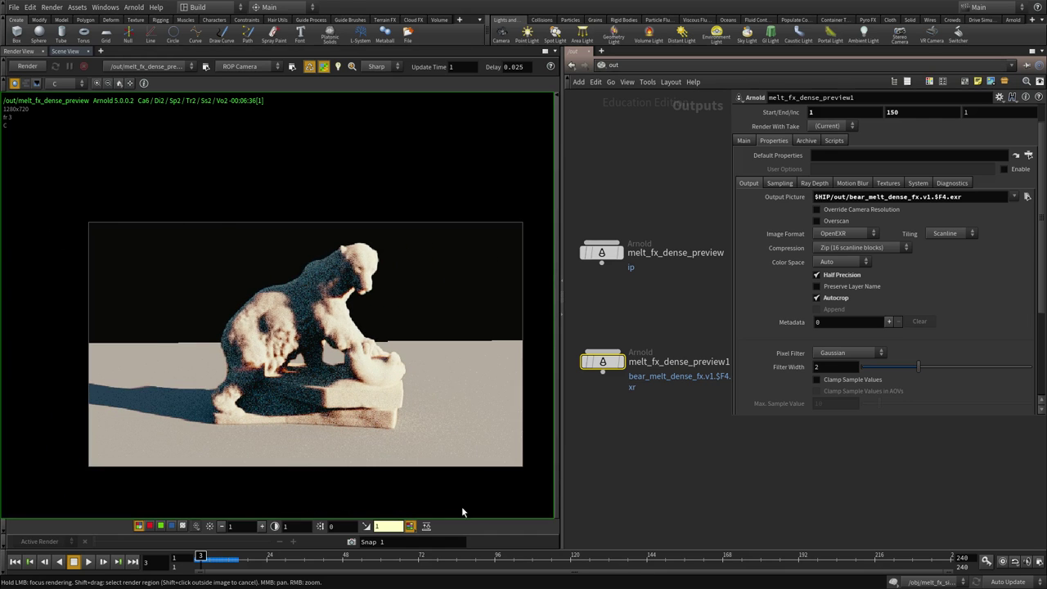
Step: Add one AOV entry to the duplicated render node's output settings
scroll(831, 378, "down", 3)
left_click(890, 329)
scroll(952, 230, "down", 5)
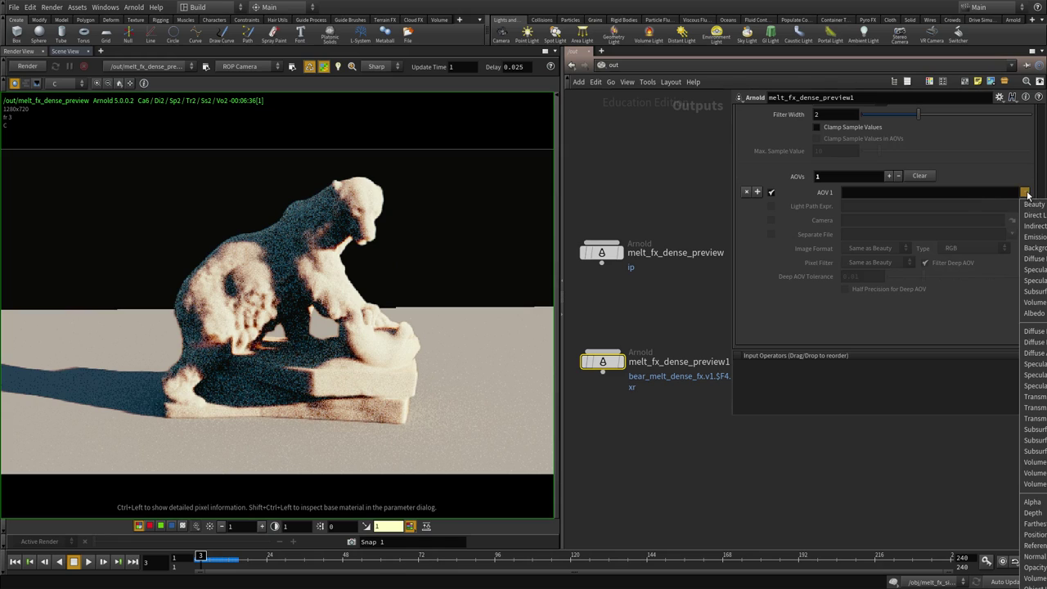
Step: Open the duplicated render node's parameters in a floating window and assign Volume Direct to AOV 1
key("alt+f")
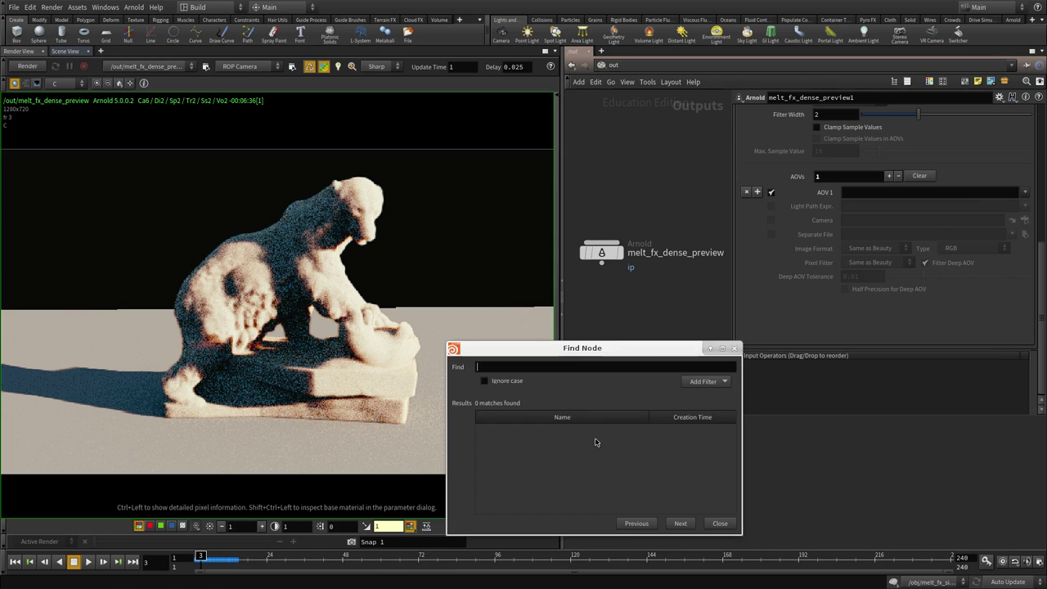
left_click(718, 516)
left_click_drag(630, 434, 597, 298)
key("p")
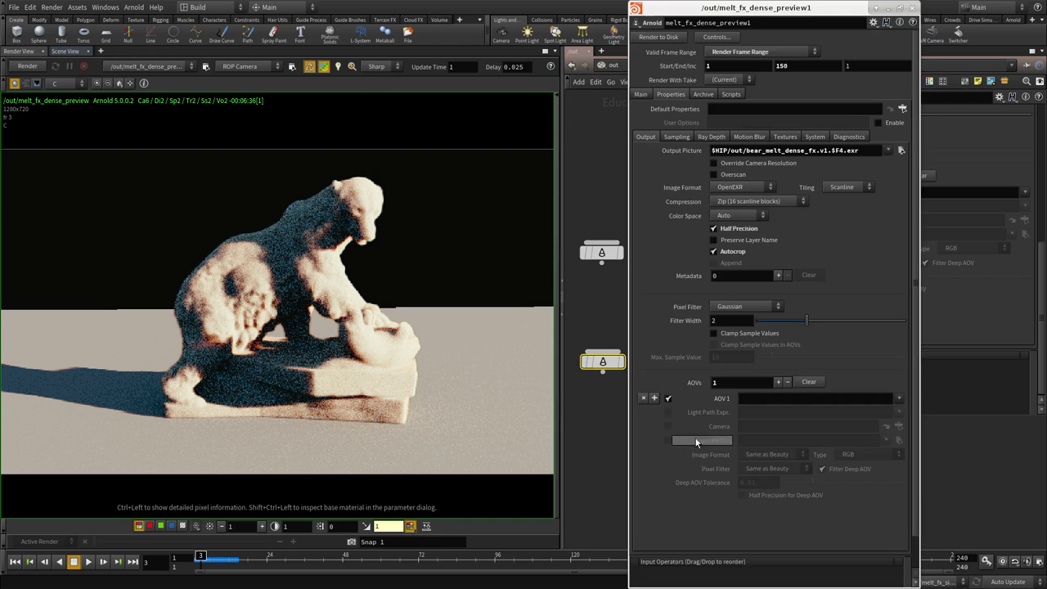
left_click(420, 398)
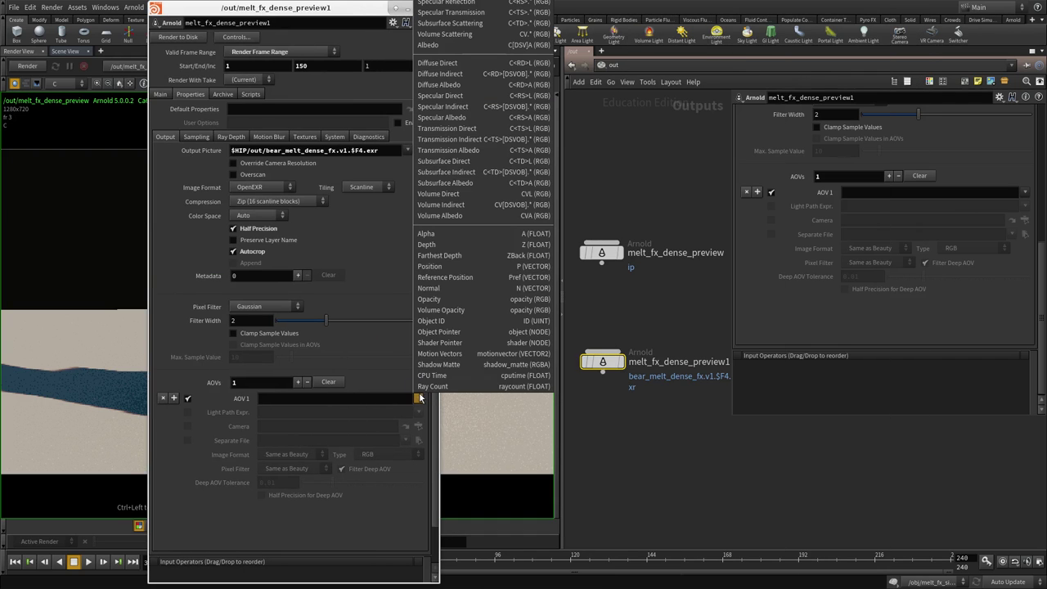
left_click(471, 194)
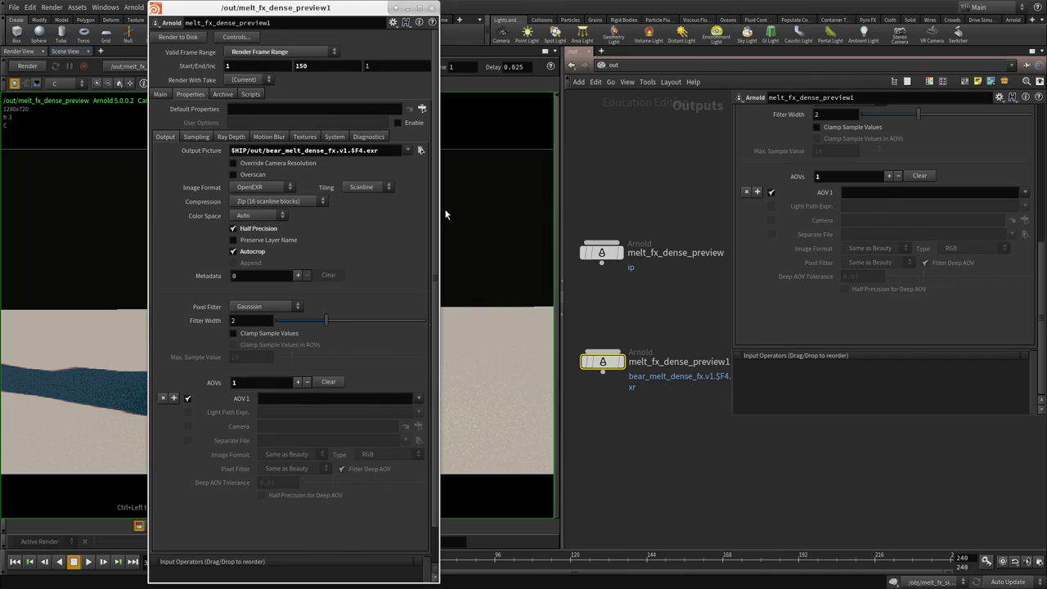
Step: Insert a Volume Indirect AOV ahead of the volume_direct entry and remove it again
left_click(173, 400)
left_click(419, 399)
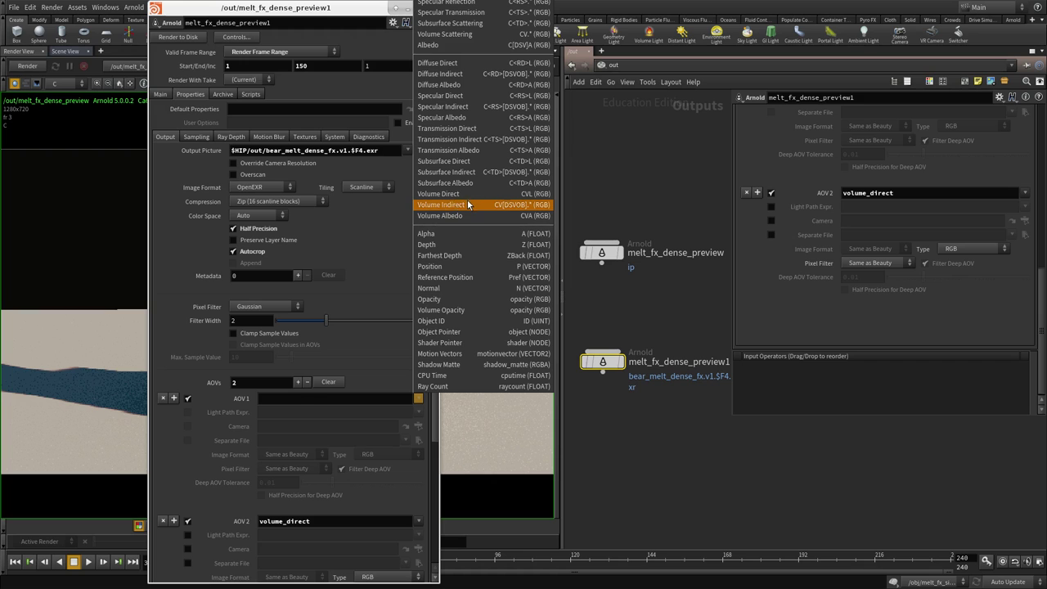
left_click(471, 204)
left_click(163, 398)
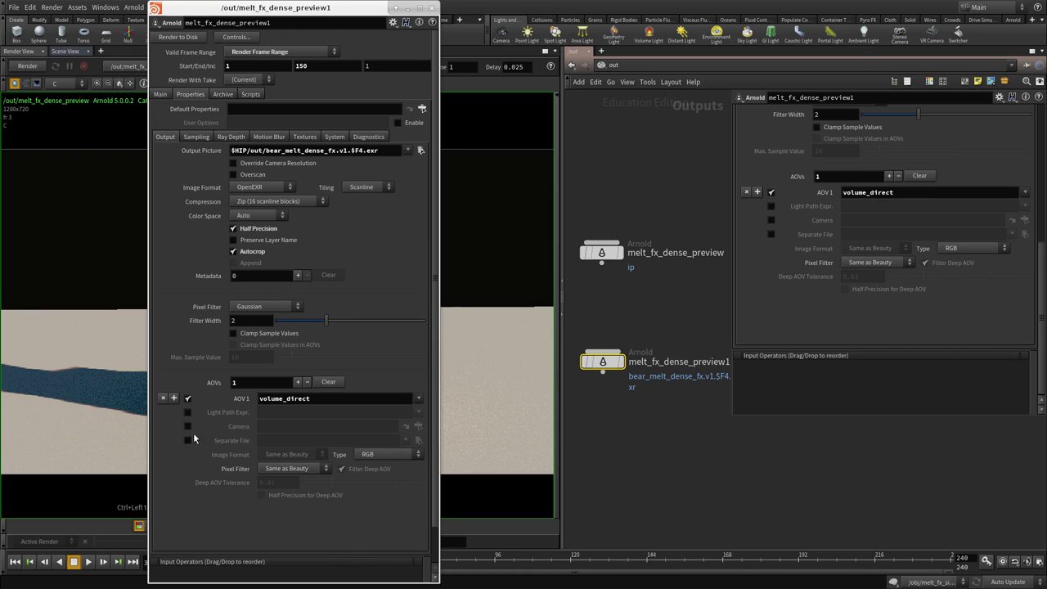
Step: Switch to the video player and play highres_with_sony_lut.mp4 in a smaller window over the render view
right_click_drag(354, 547, 357, 502, "alt")
left_click_drag(357, 503, 1046, 532, "alt")
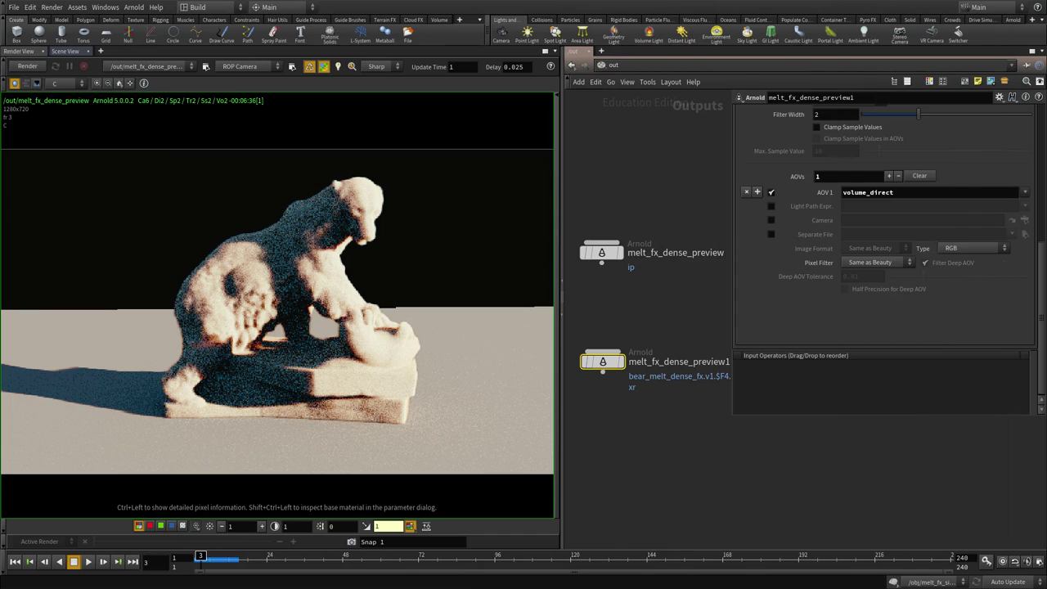
left_click_drag(0, 344, 645, 360, "alt")
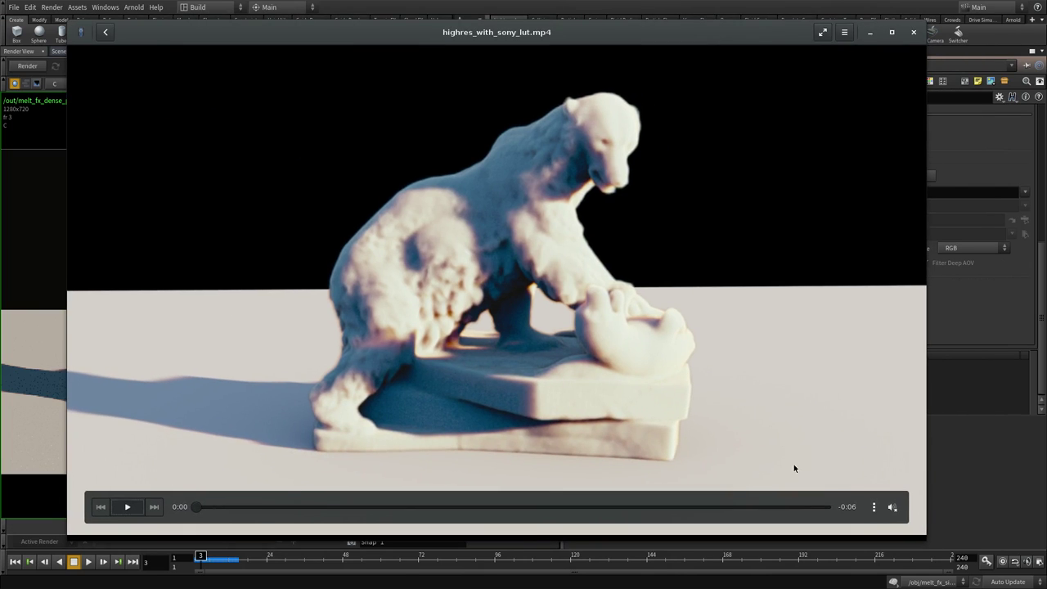
right_click_drag(793, 464, 561, 399, "alt")
left_click_drag(560, 399, 714, 424, "alt")
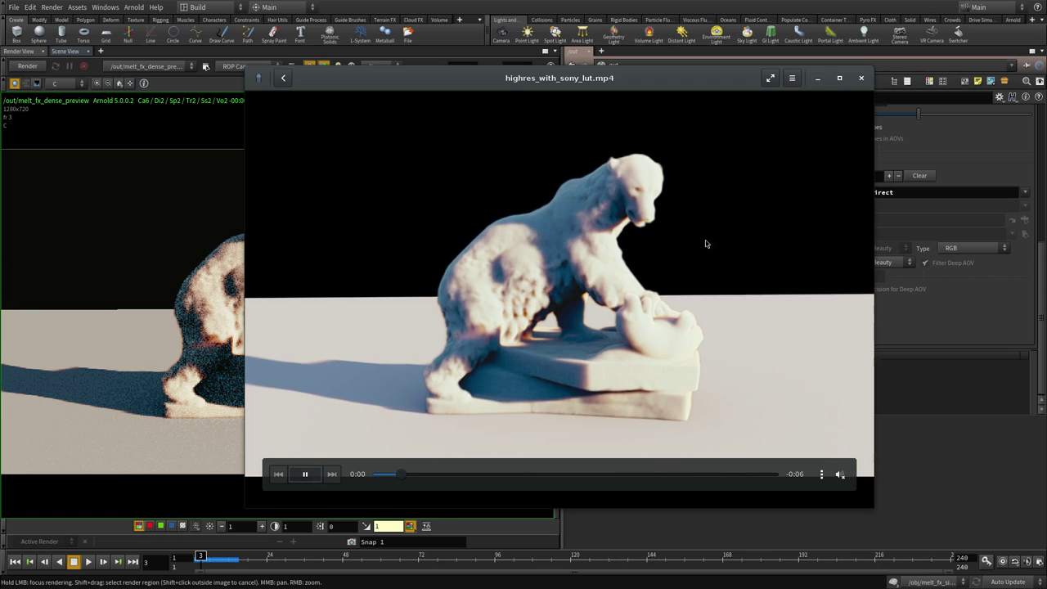